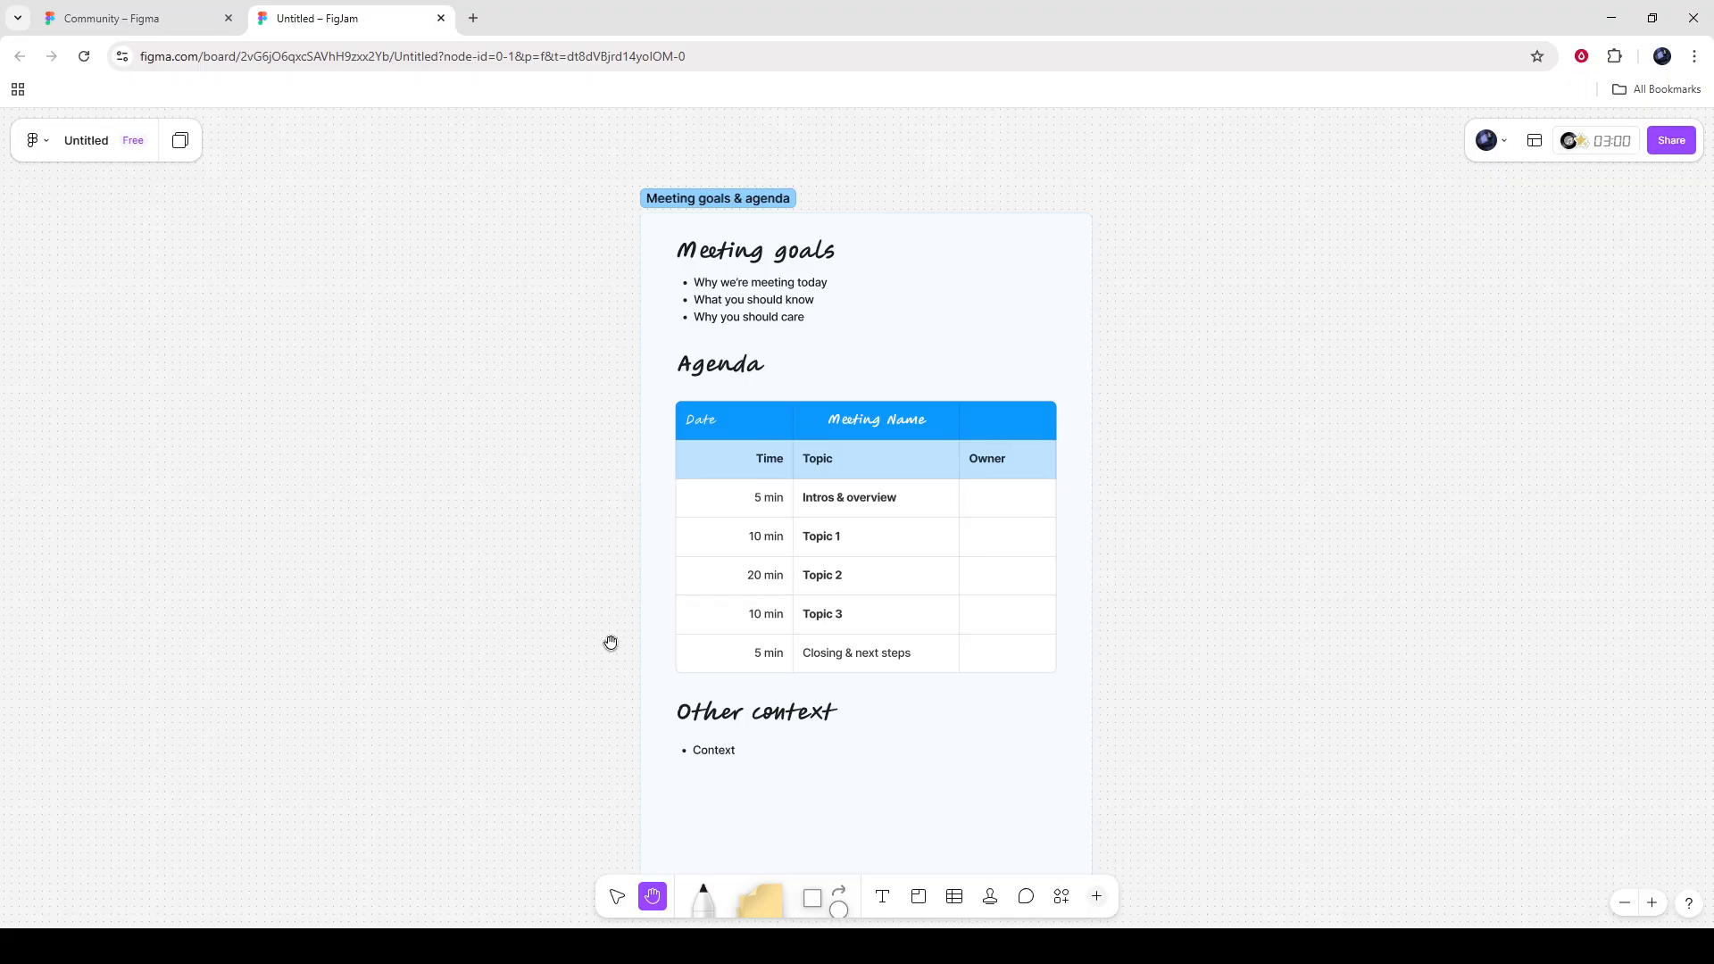
Look over the whole Meeting goals & agenda template, from the goals list through the agenda table to Other context
{"action": "scroll", "coordinate": [610, 643], "scroll_direction": "down", "scroll_amount": 3}
{"action": "scroll", "coordinate": [547, 643], "scroll_direction": "up", "scroll_amount": 4}
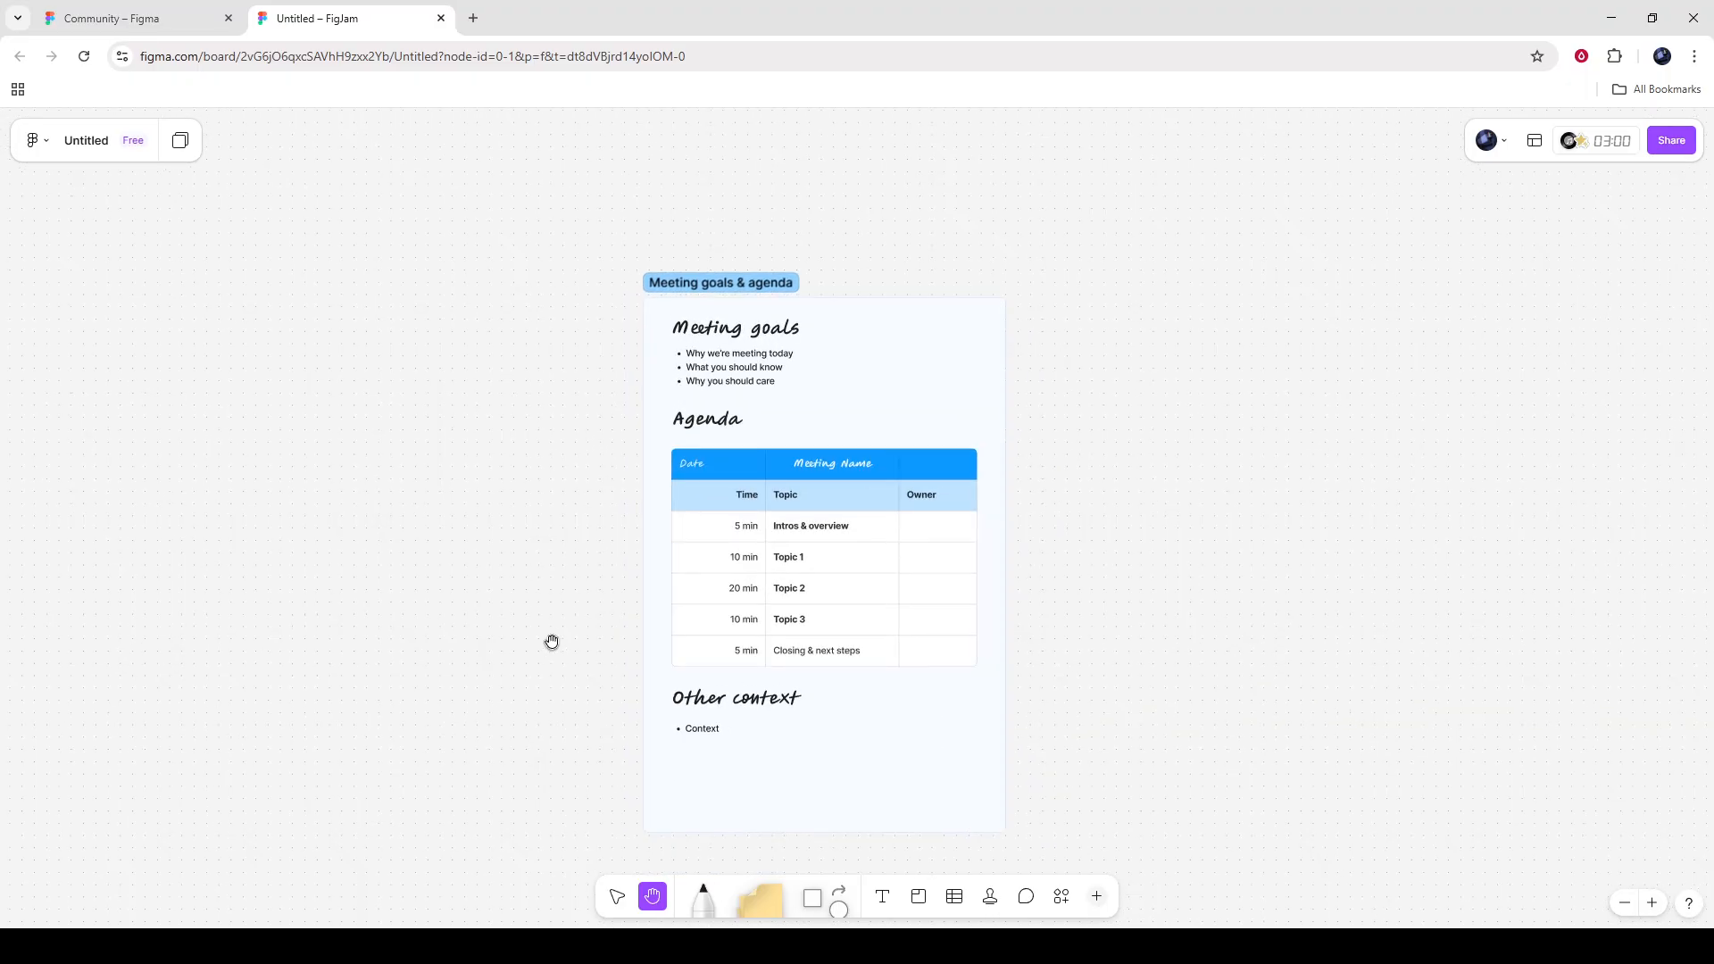
{"action": "scroll", "coordinate": [650, 614], "scroll_direction": "up", "scroll_amount": 1}
{"action": "scroll", "coordinate": [649, 613], "scroll_direction": "down", "scroll_amount": 2}
{"action": "scroll", "coordinate": [650, 612], "scroll_direction": "up", "scroll_amount": 2}
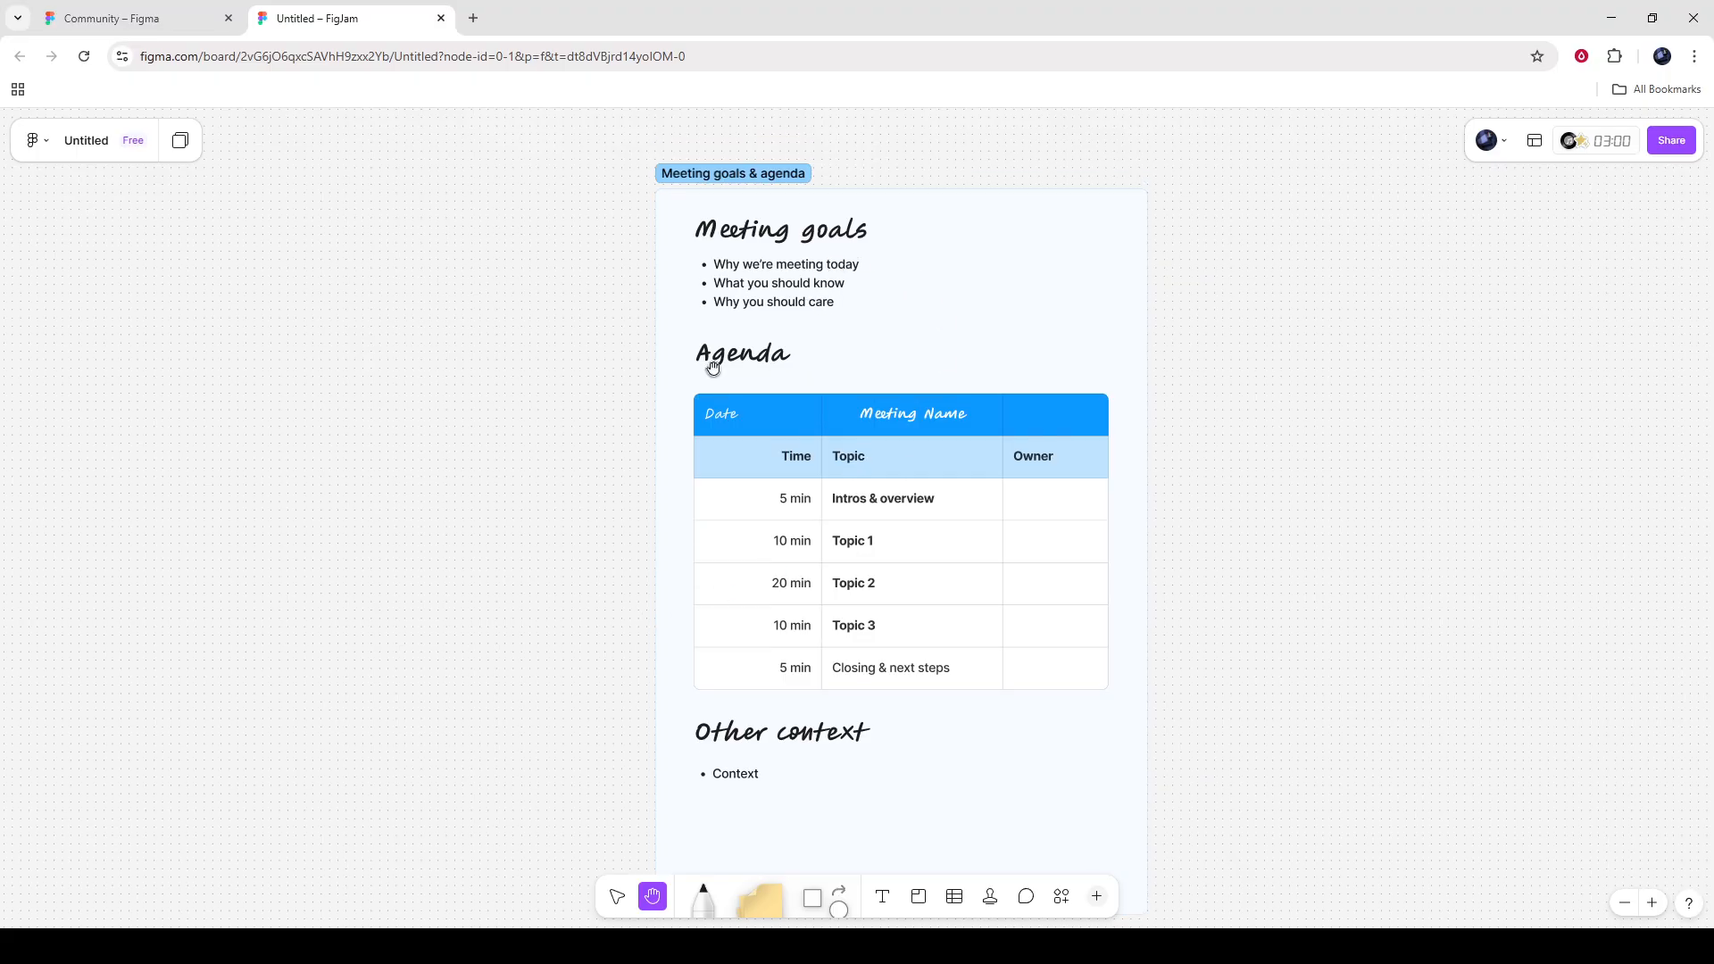
{"action": "scroll", "coordinate": [700, 815], "scroll_direction": "down", "scroll_amount": 5}
{"action": "scroll", "coordinate": [703, 810], "scroll_direction": "down", "scroll_amount": 5}
{"action": "scroll", "coordinate": [705, 808], "scroll_direction": "up", "scroll_amount": 2}
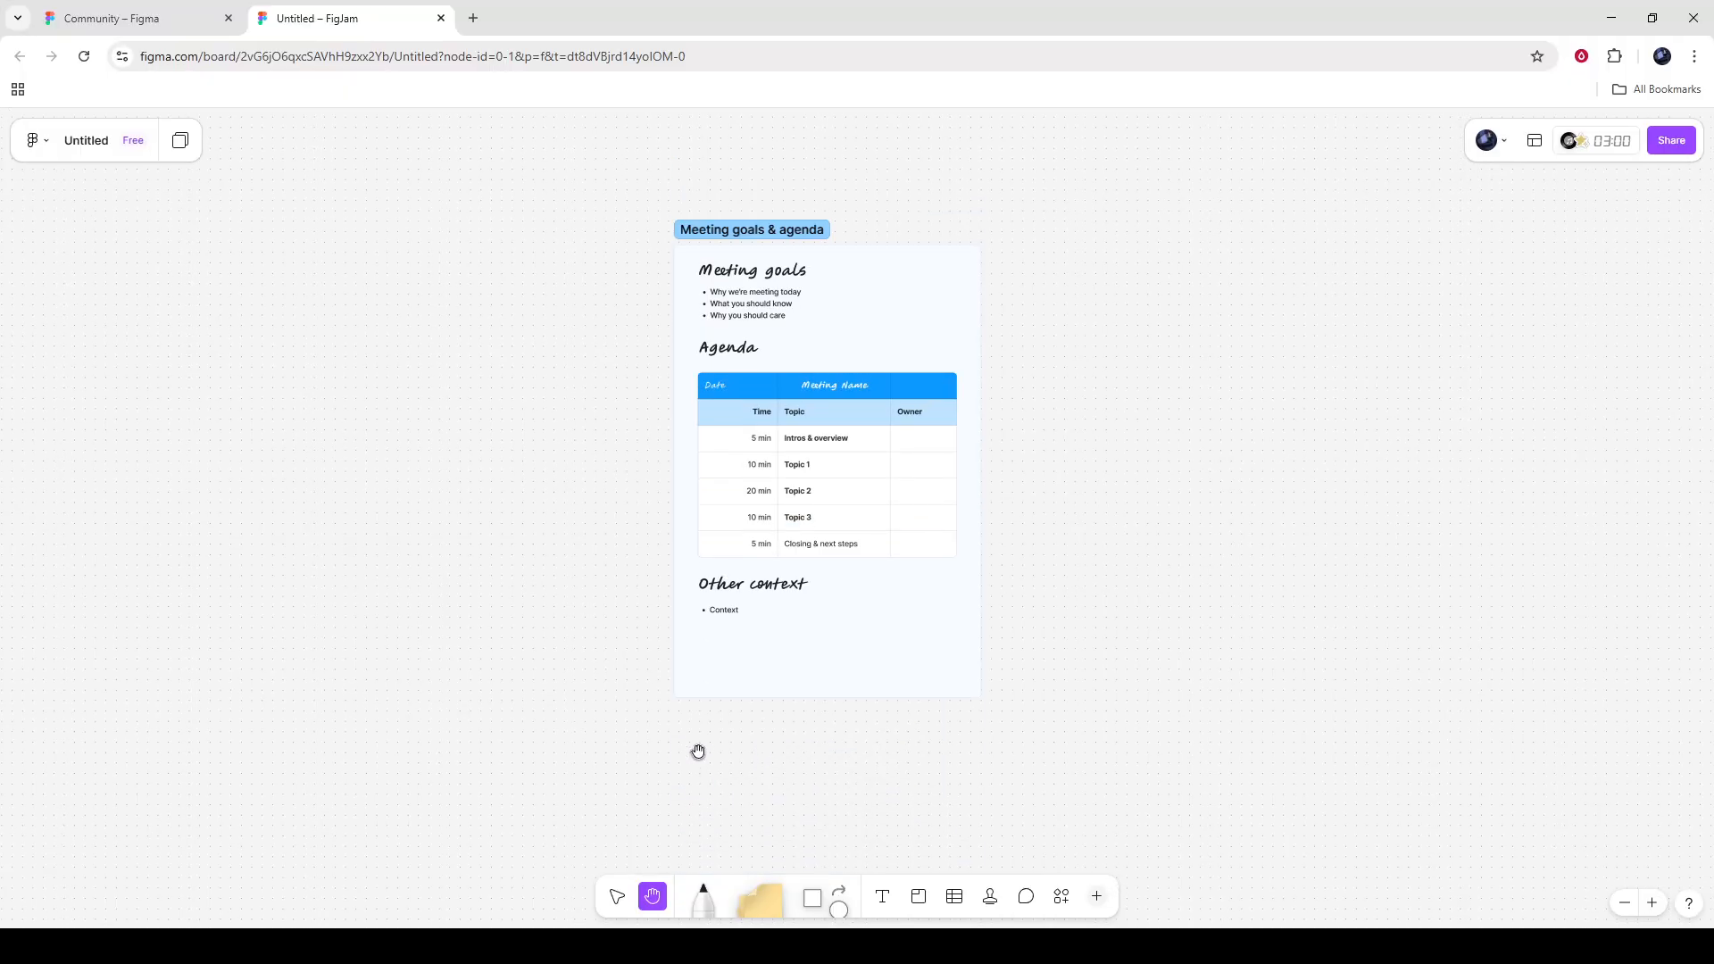
{"action": "scroll", "coordinate": [686, 682], "scroll_direction": "left", "scroll_amount": 10}
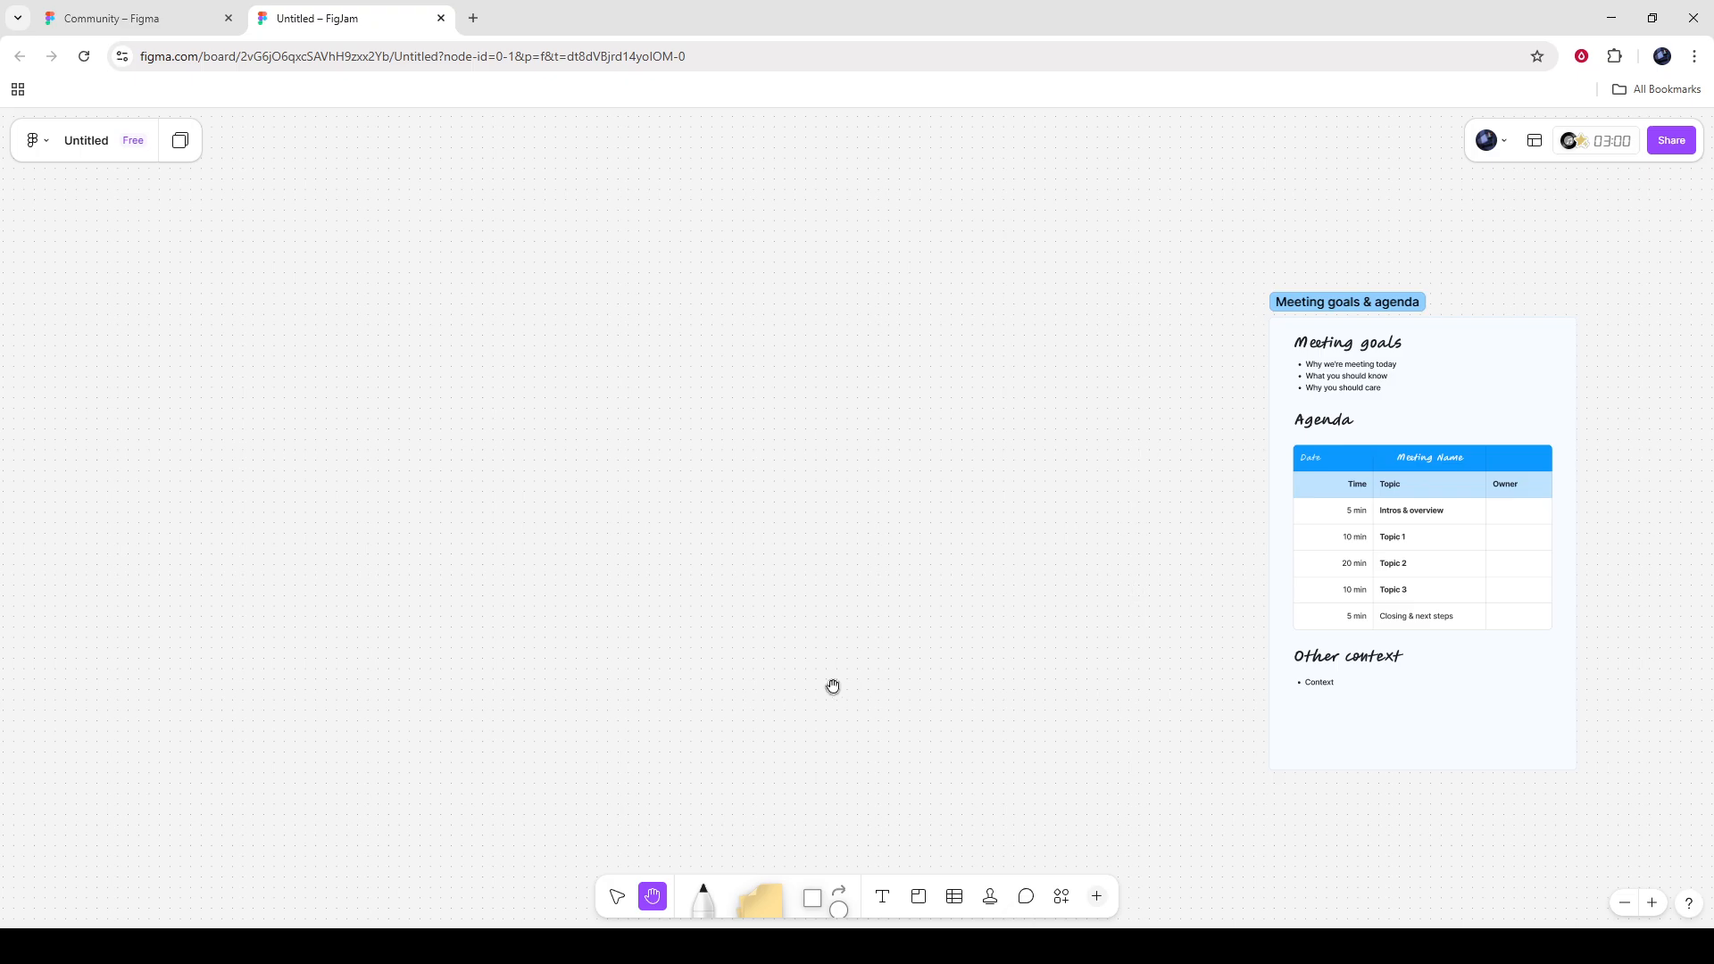
{"action": "left_click_drag", "start_coordinate": [1183, 536], "coordinate": [625, 475]}
{"action": "scroll", "coordinate": [854, 506], "scroll_direction": "up", "scroll_amount": 5}
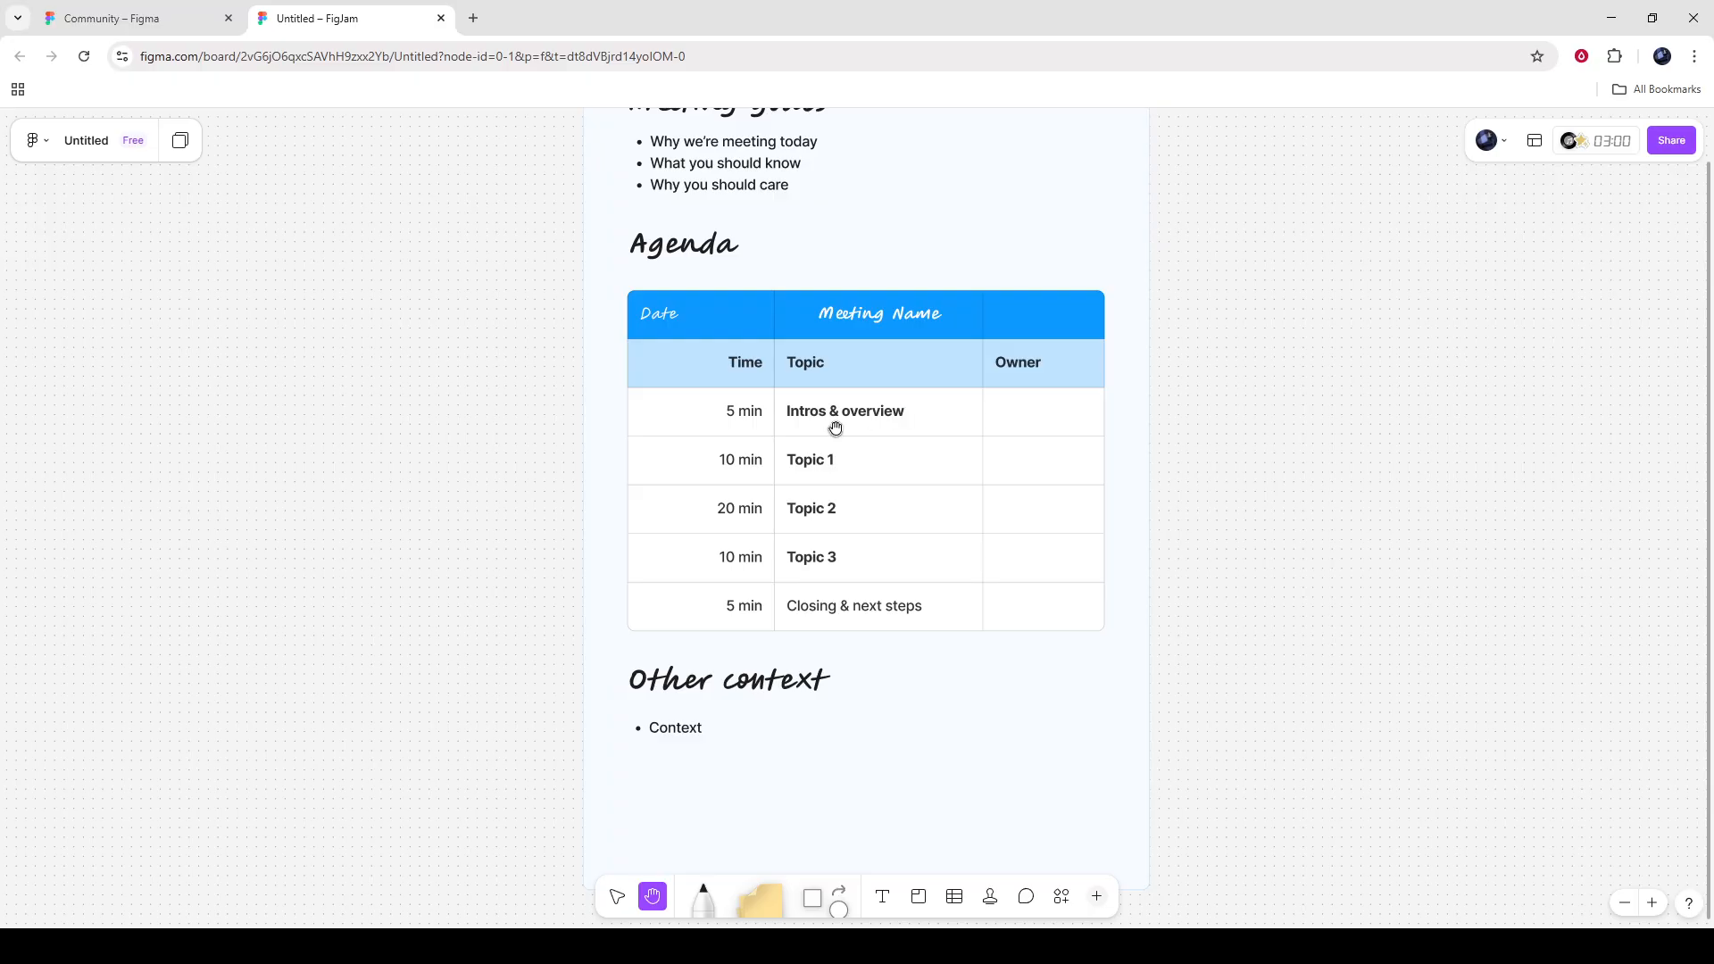
Inspect the agenda table's editable cells: the meeting name, the durations, Topic 3 and Closing & next steps
{"action": "left_click", "coordinate": [826, 462]}
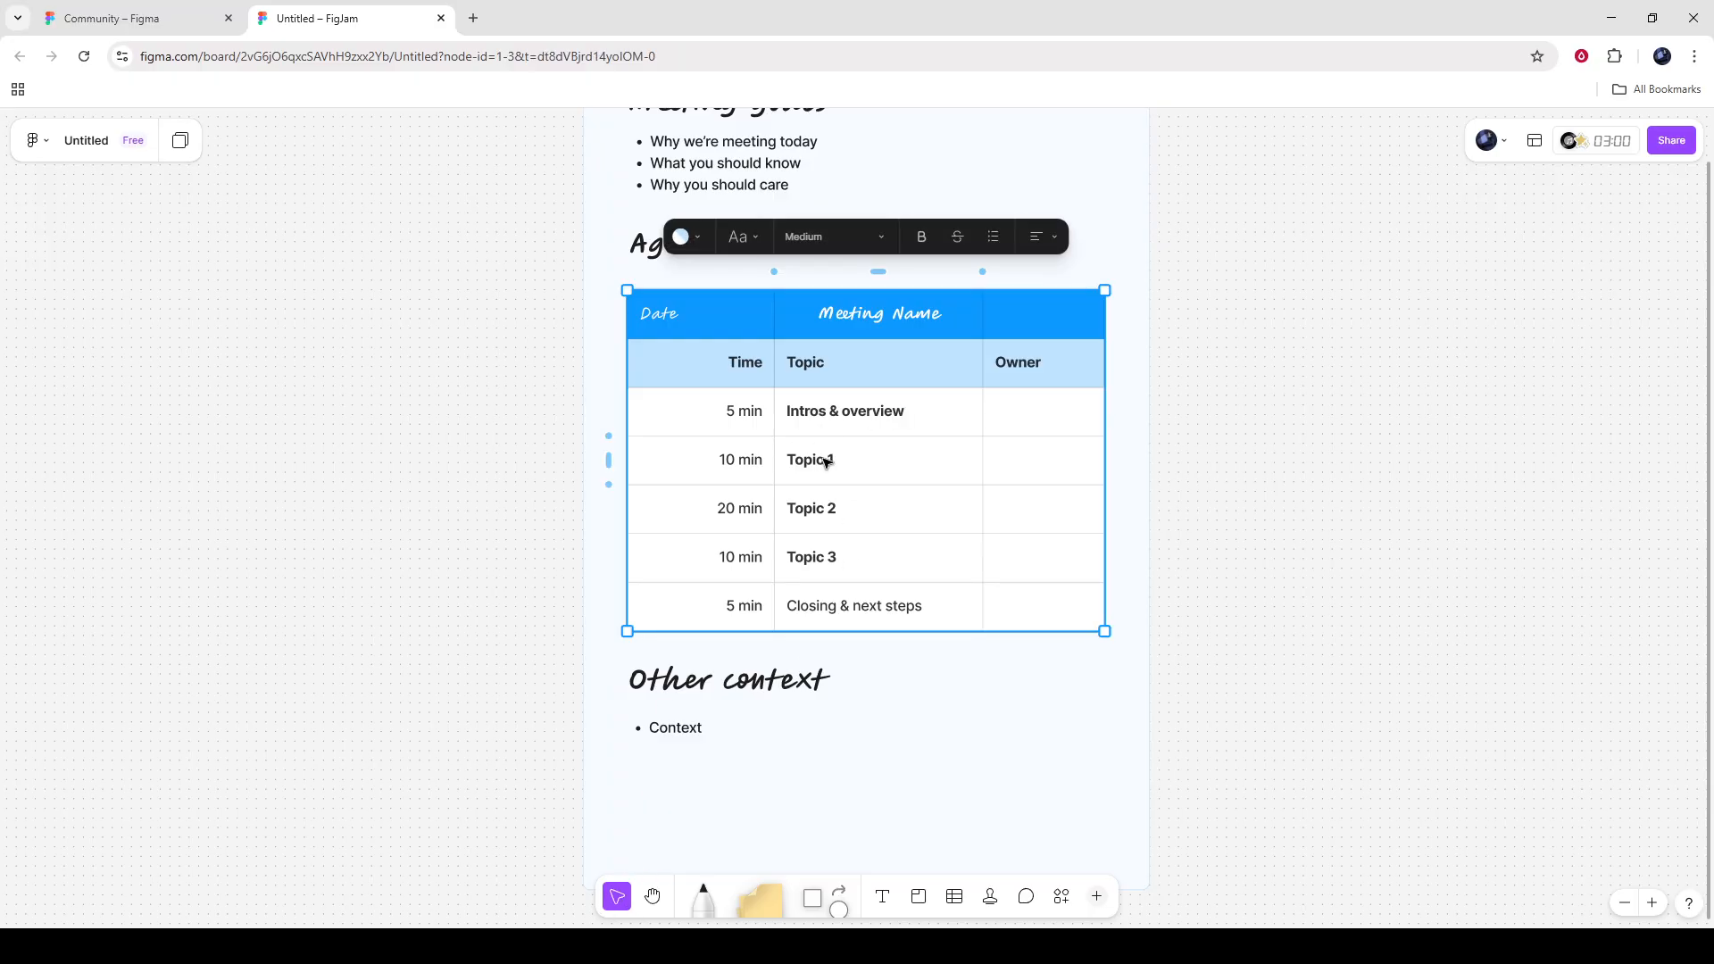
{"action": "double_click", "coordinate": [849, 314]}
{"action": "left_click", "coordinate": [912, 319]}
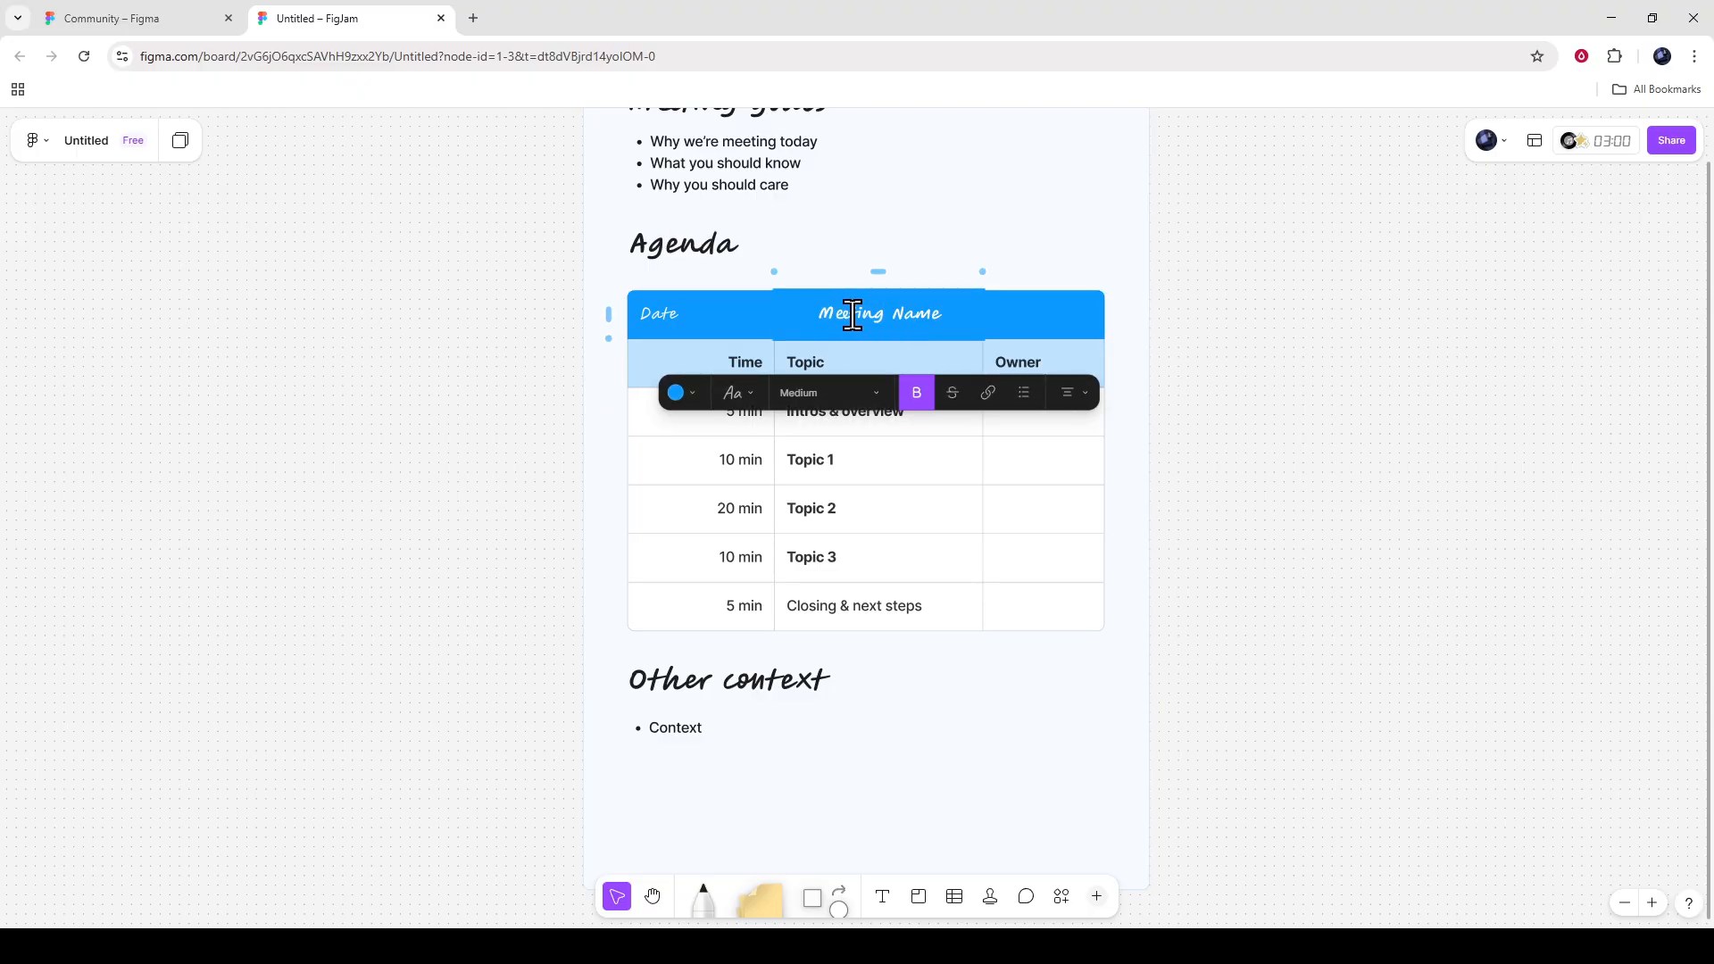
{"action": "left_click", "coordinate": [531, 538]}
{"action": "left_click", "coordinate": [746, 468]}
{"action": "left_click", "coordinate": [744, 460]}
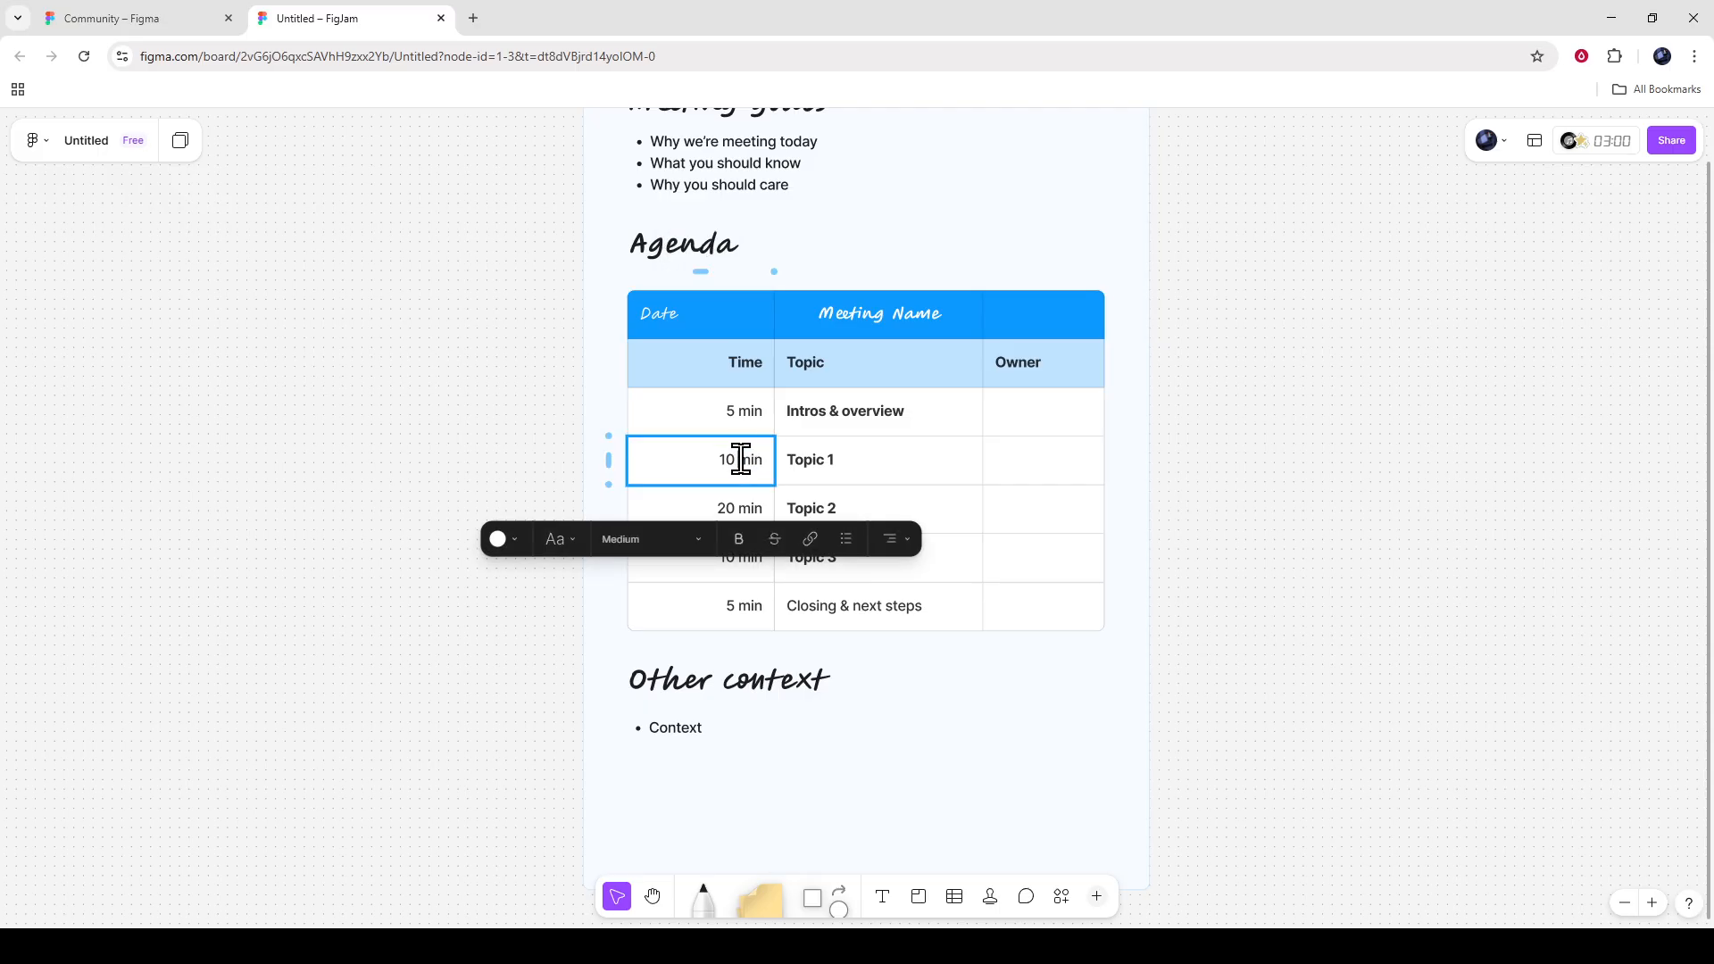
{"action": "left_click", "coordinate": [743, 505]}
{"action": "double_click", "coordinate": [744, 506]}
{"action": "left_click", "coordinate": [745, 553]}
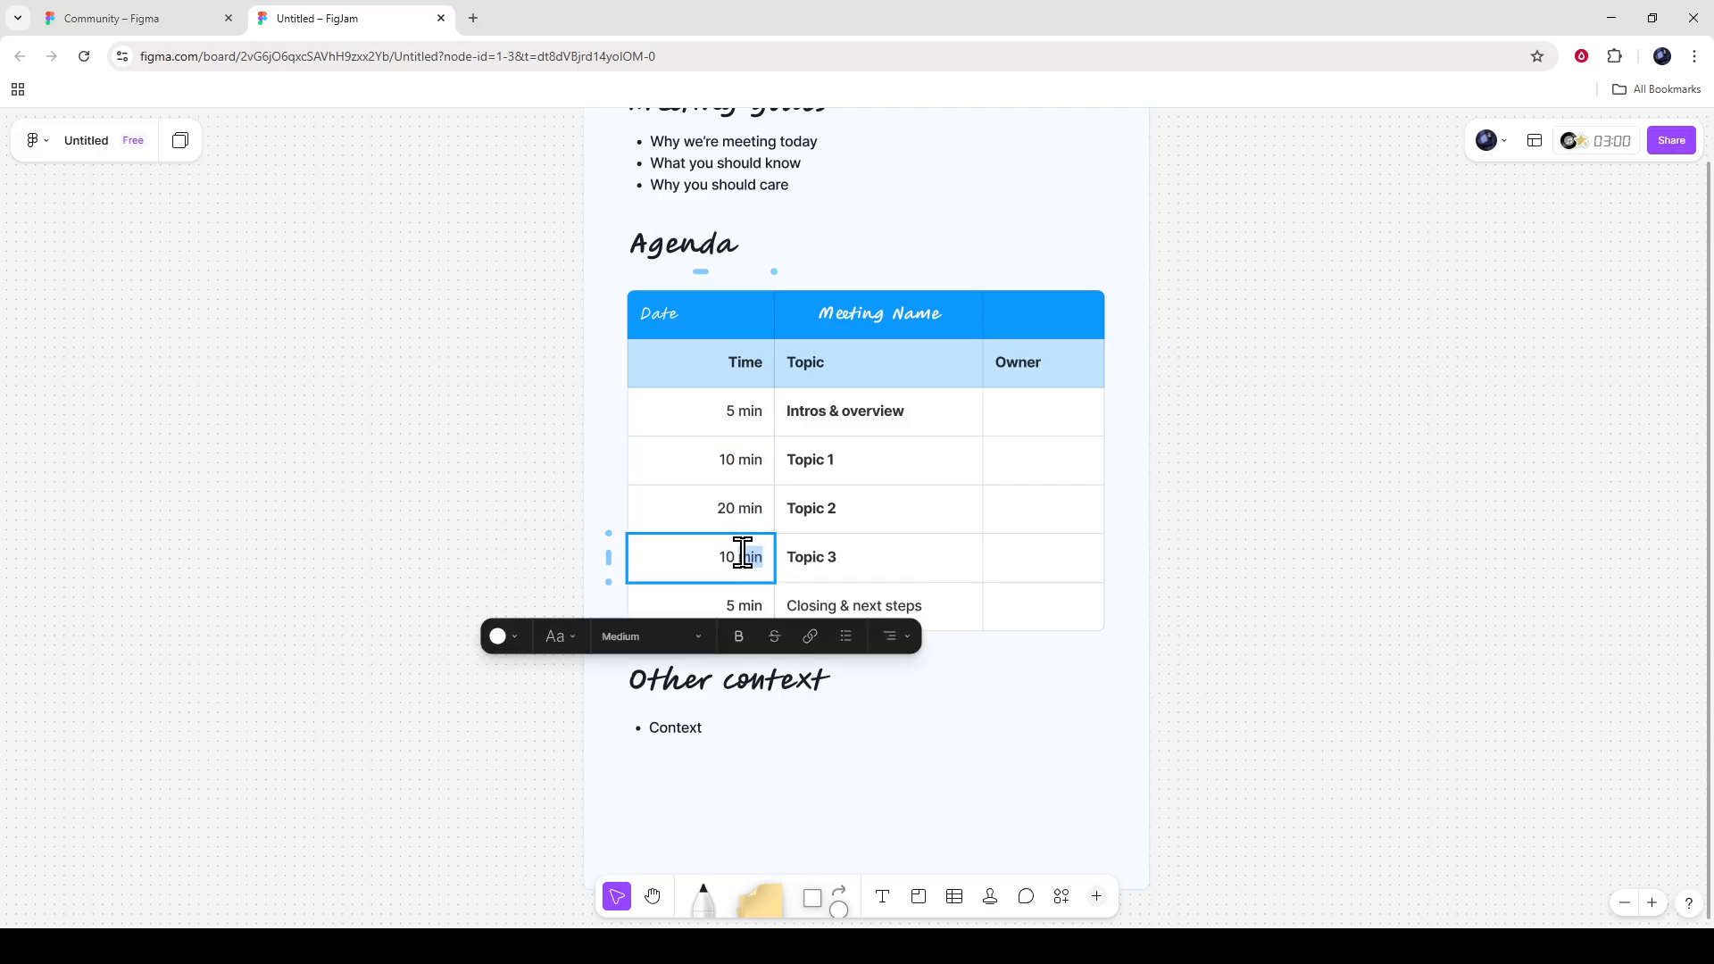
{"action": "left_click", "coordinate": [867, 558]}
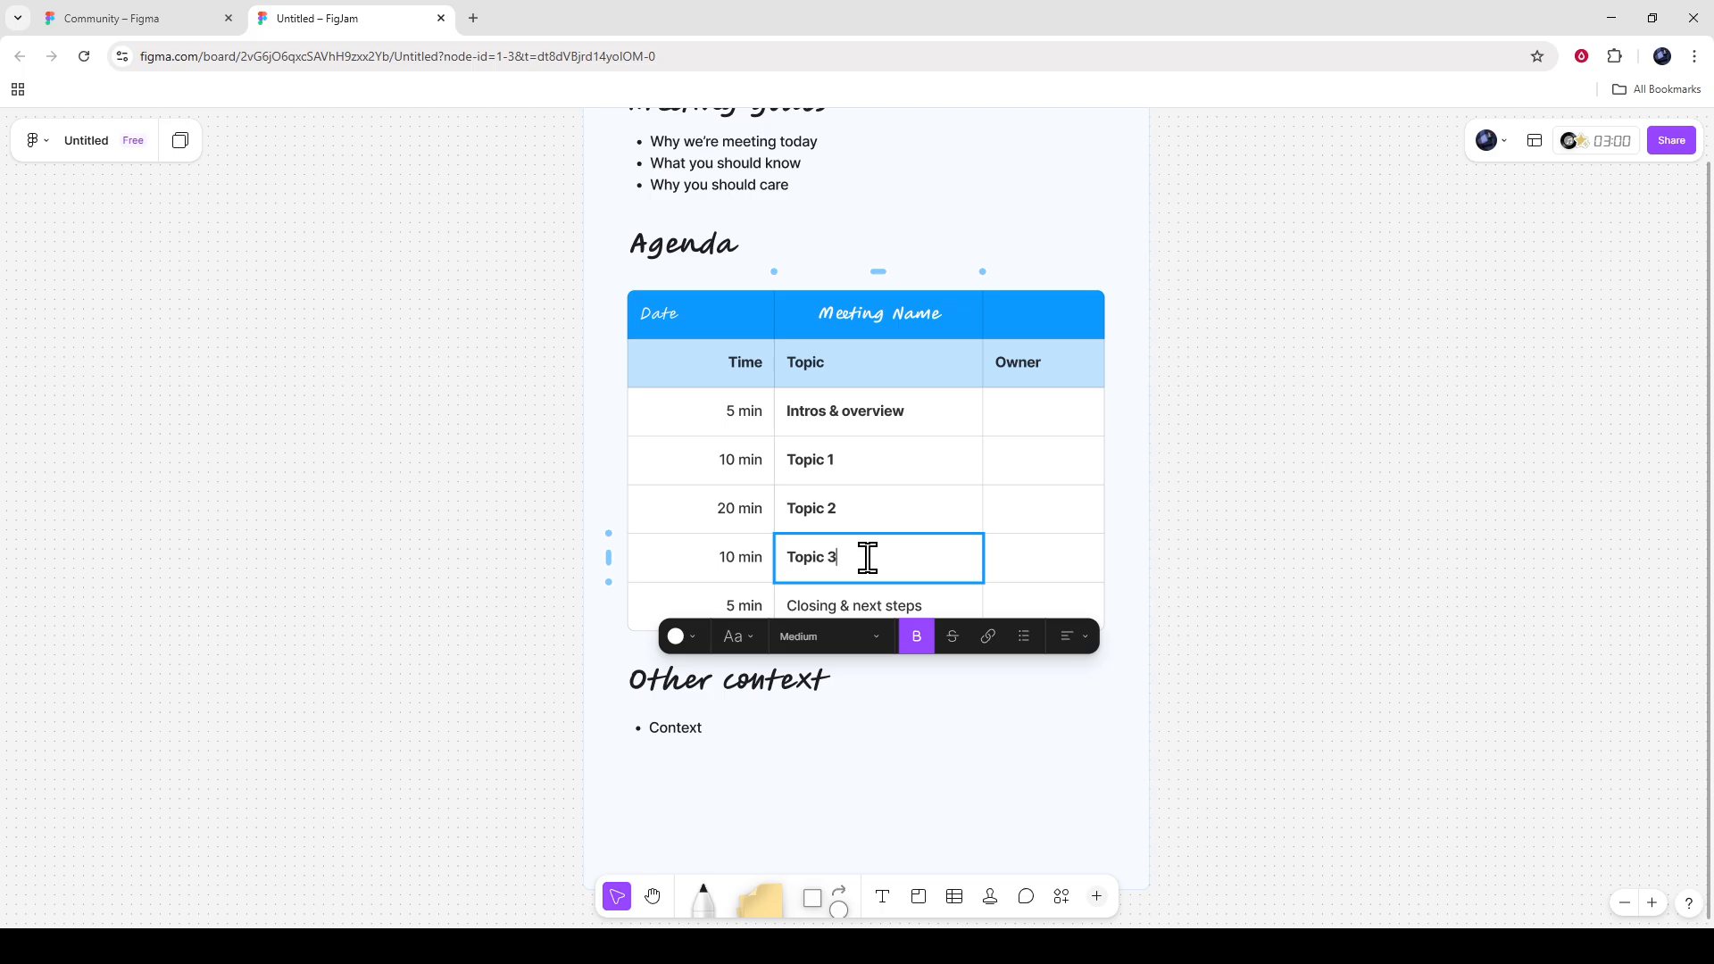
{"action": "double_click", "coordinate": [892, 602]}
{"action": "left_click", "coordinate": [889, 602]}
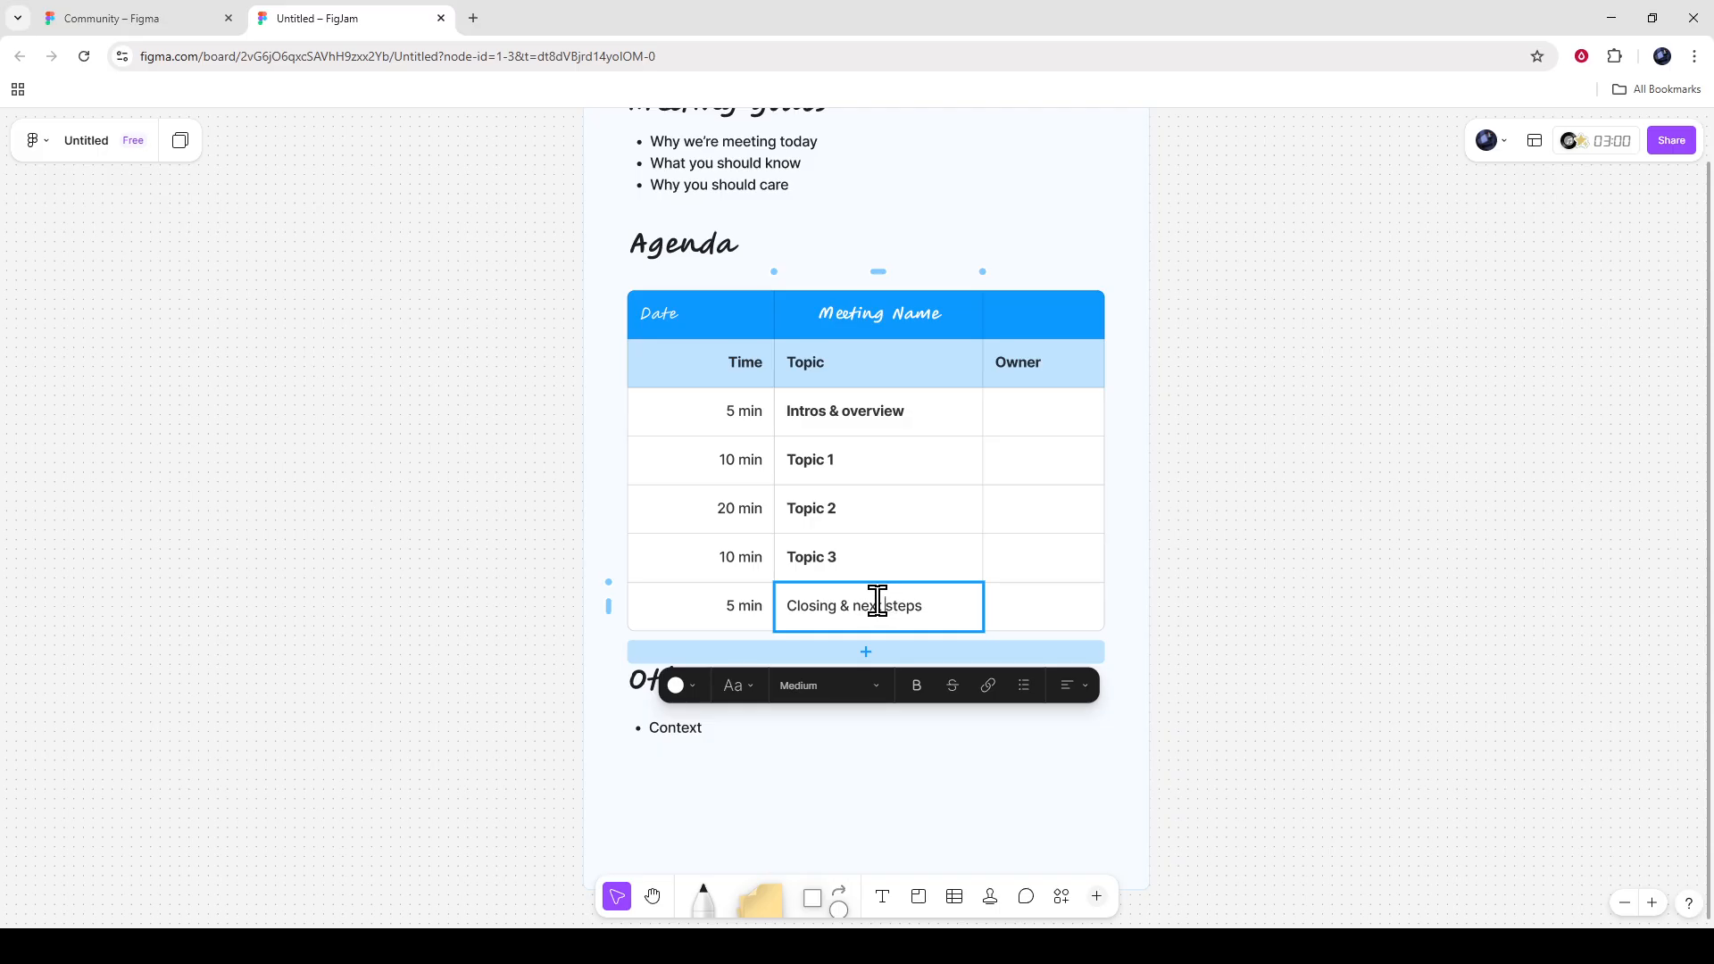
Enter the owner's first name in the Owner cell of the Intros & overview row
{"action": "left_click", "coordinate": [1037, 408]}
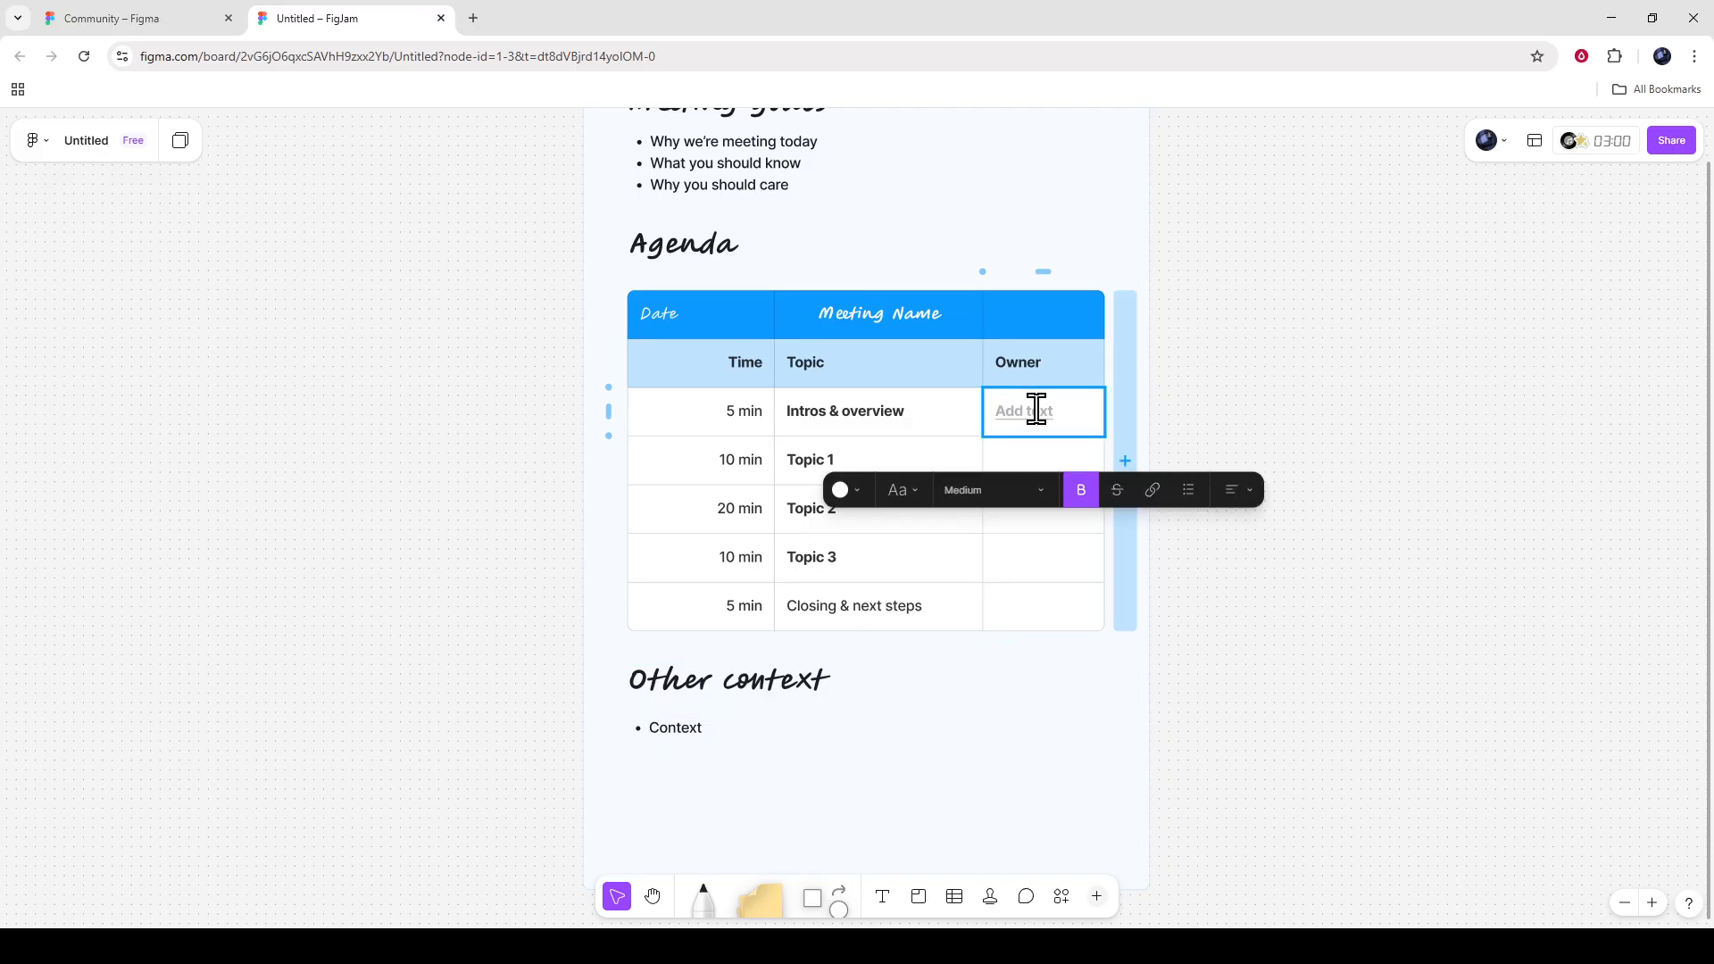
{"action": "type", "text": "Jo"}
{"action": "left_click", "coordinate": [1025, 457]}
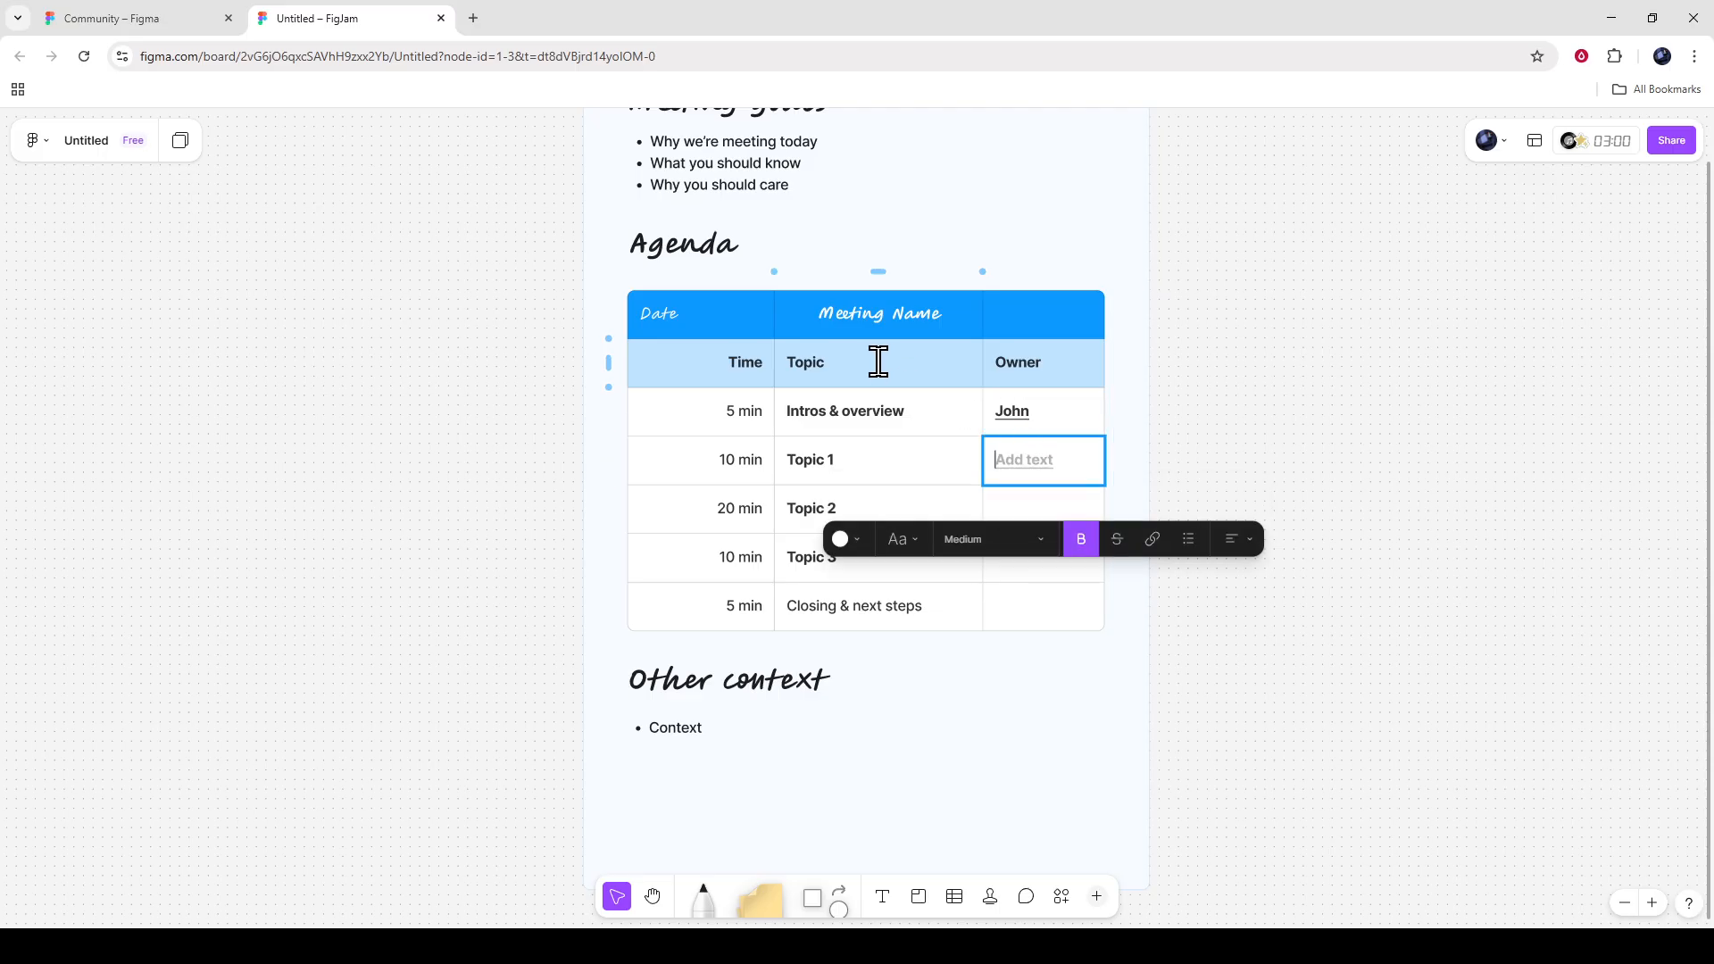
{"action": "left_click", "coordinate": [695, 247]}
{"action": "left_click", "coordinate": [695, 247]}
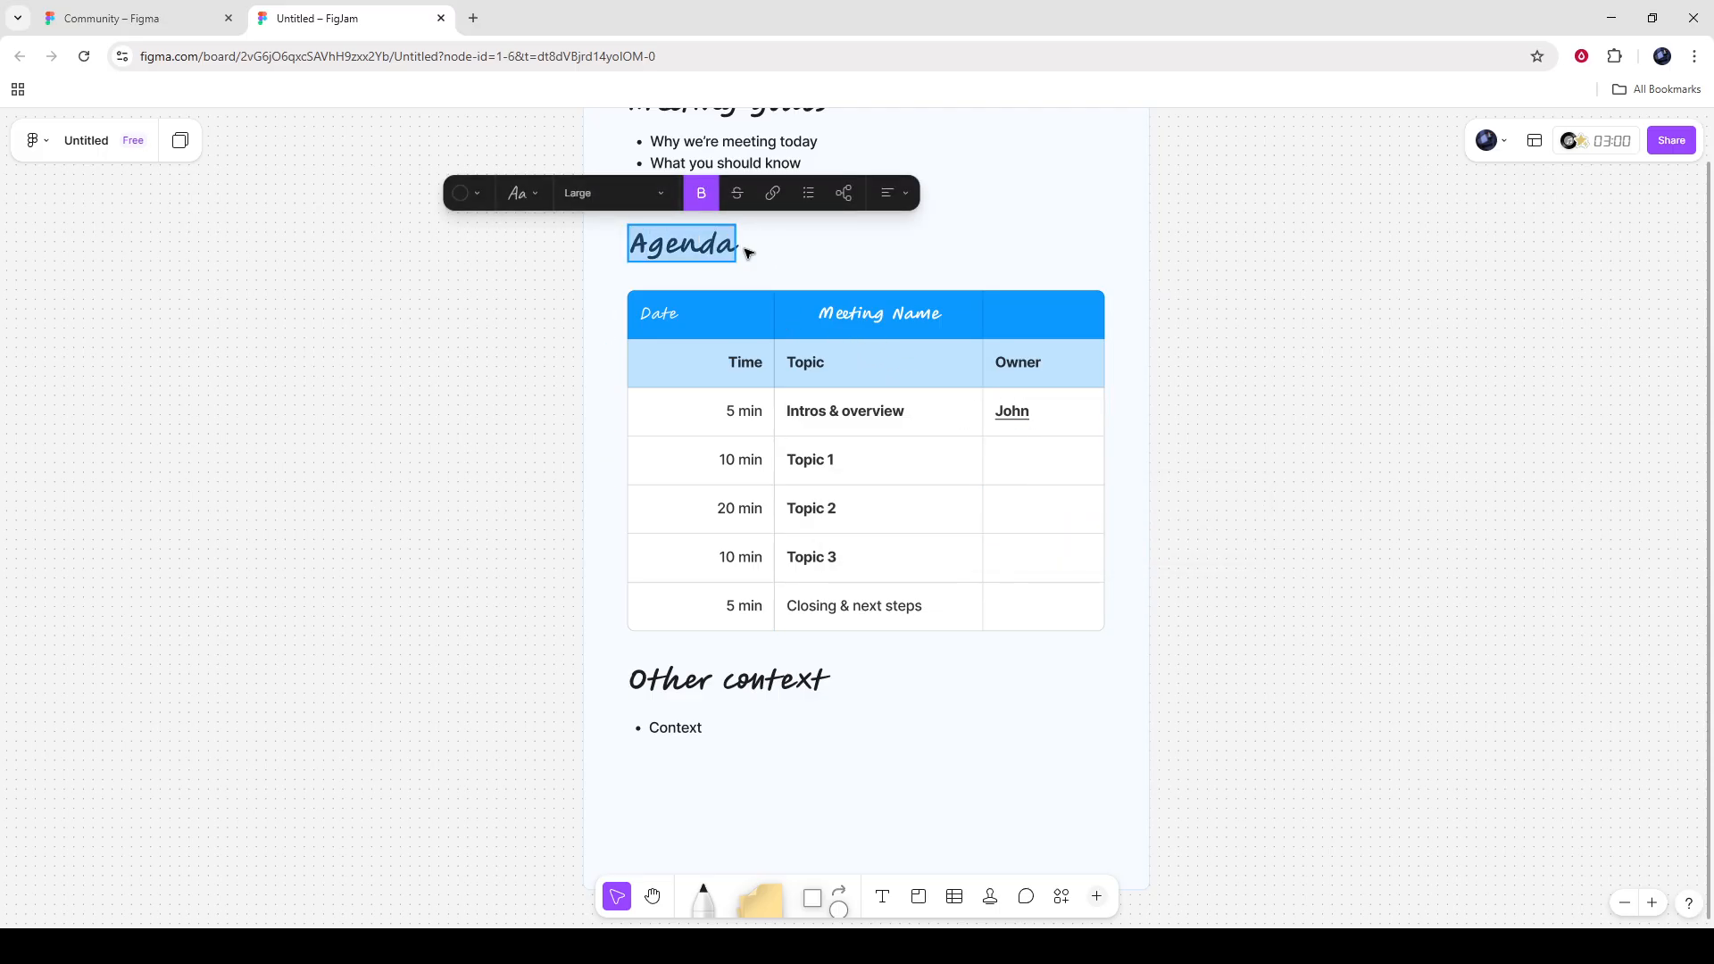
{"action": "left_click", "coordinate": [1039, 461]}
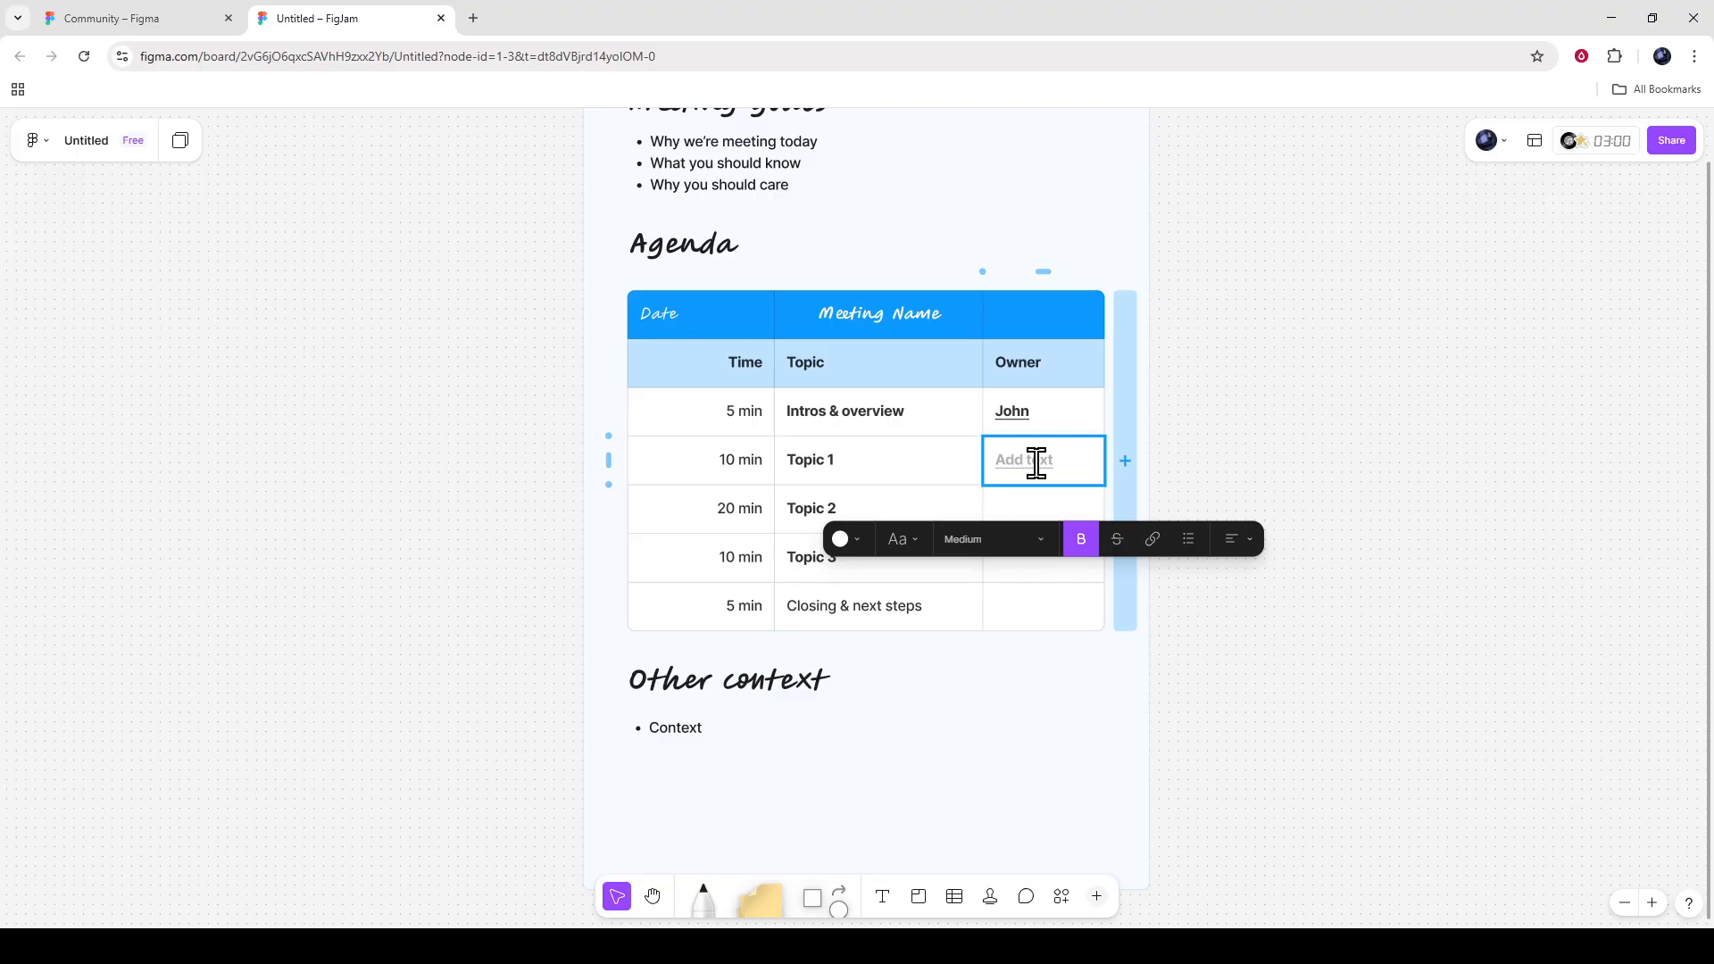
{"action": "left_click", "coordinate": [1039, 502]}
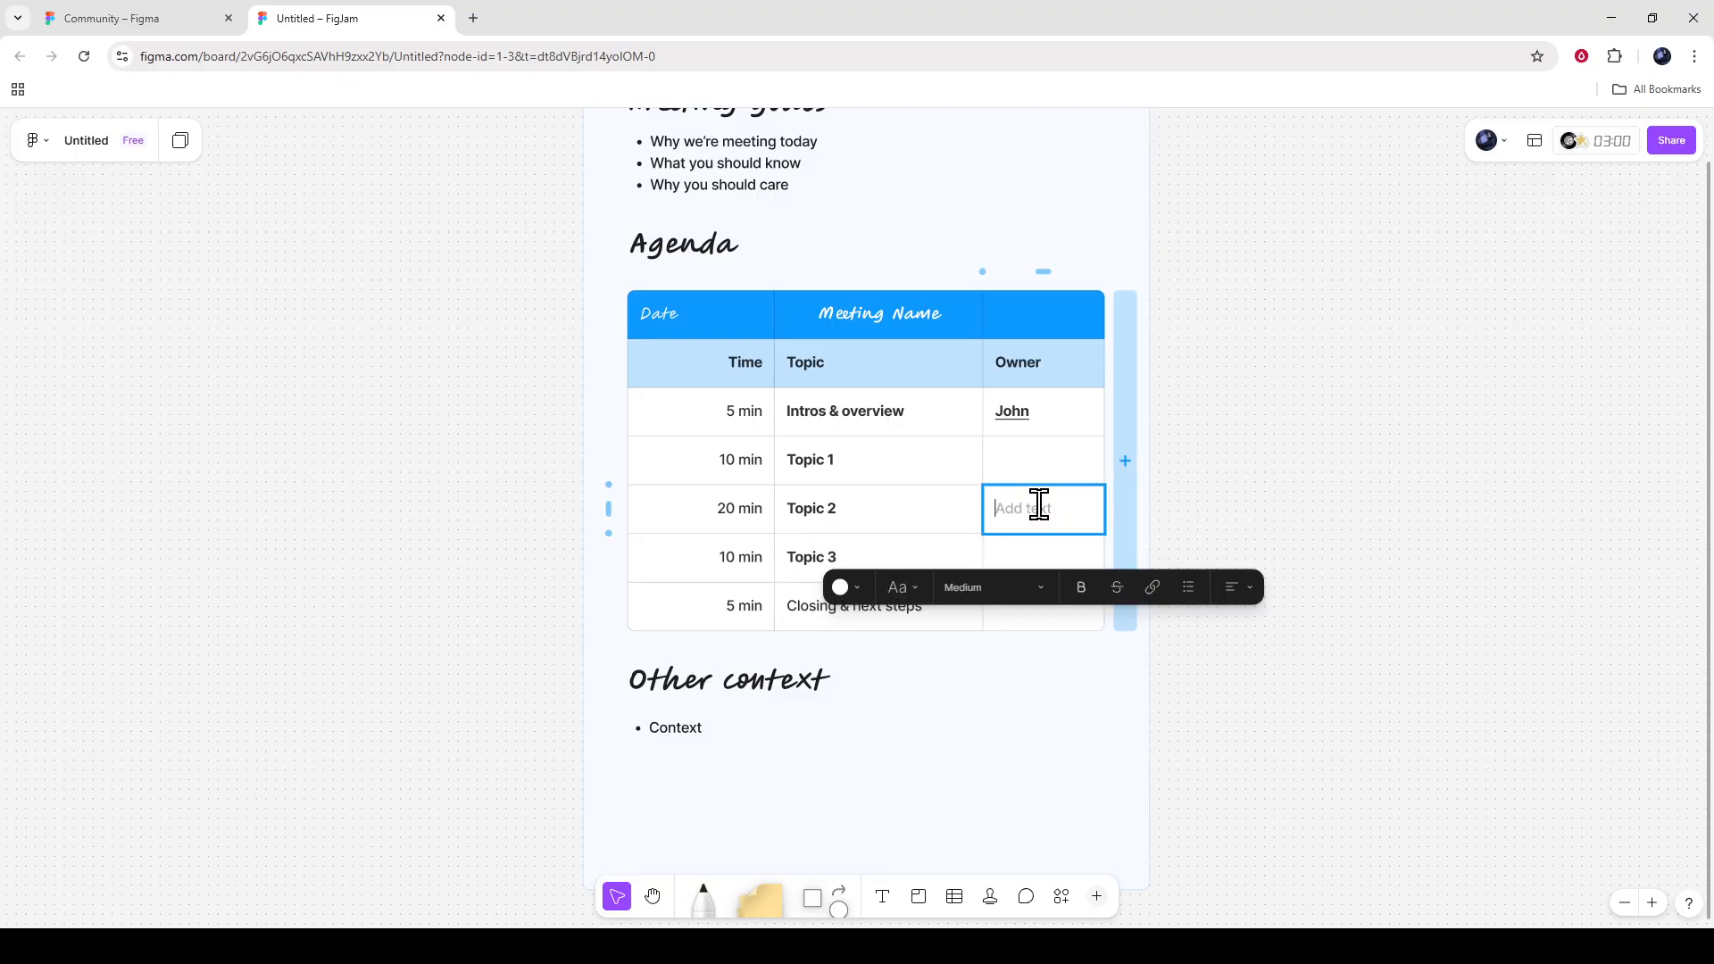
{"action": "left_click", "coordinate": [1032, 557]}
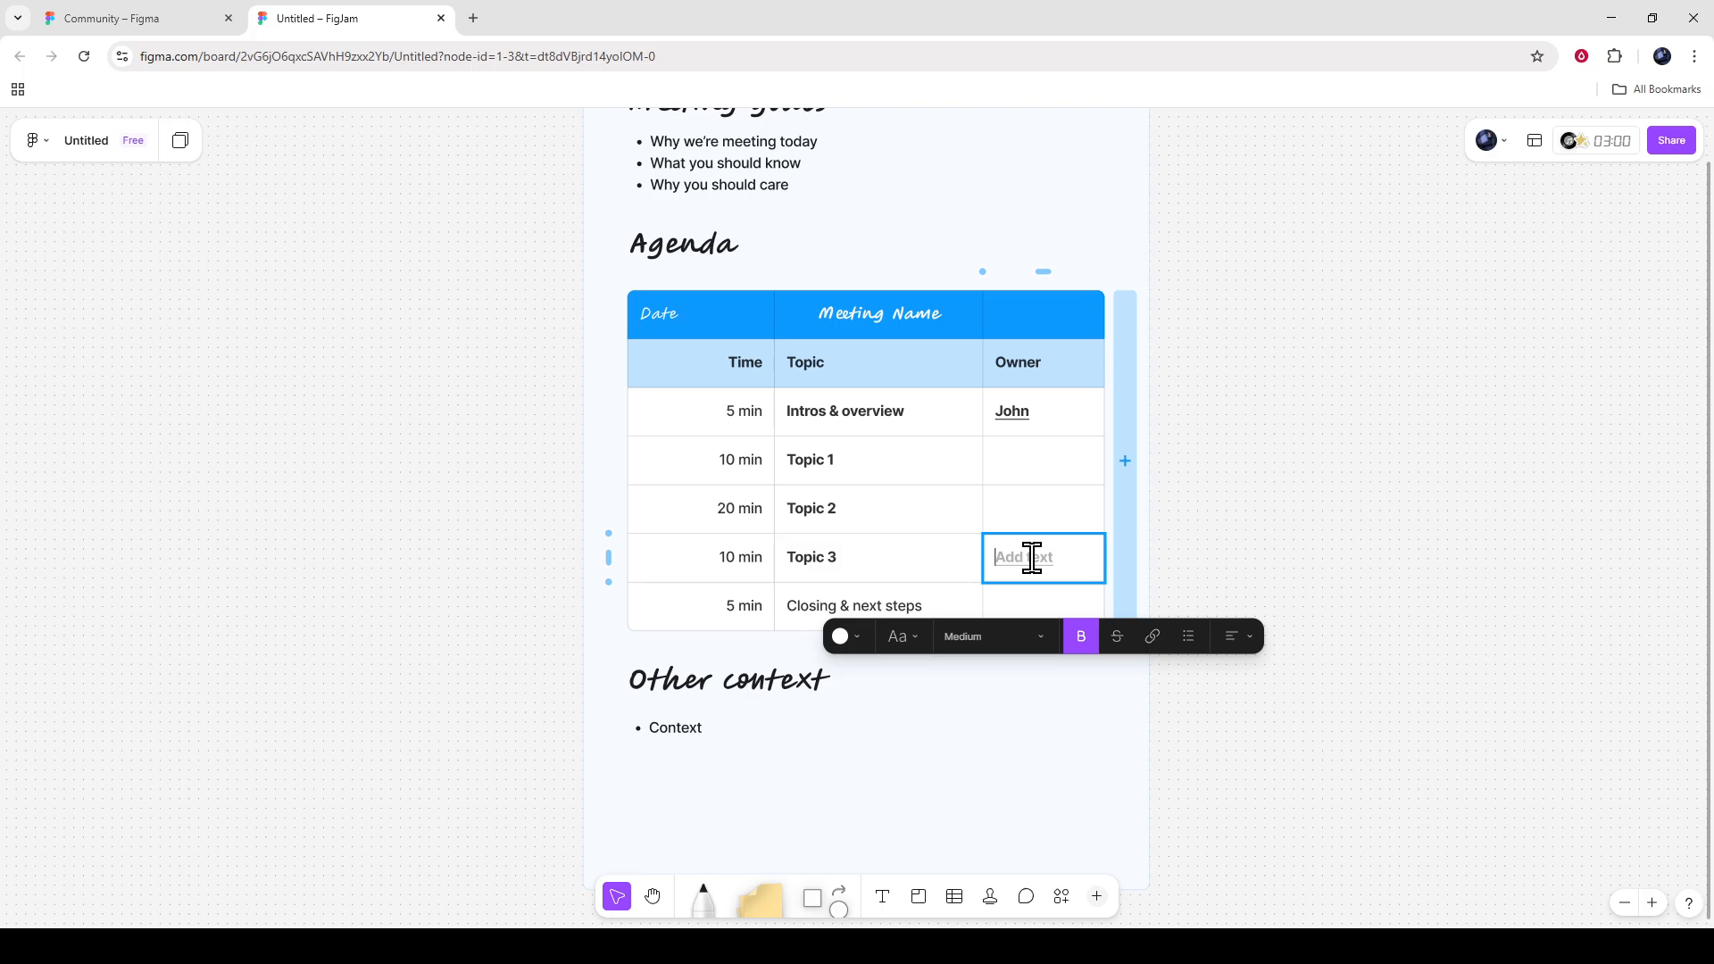
Try adding an extra column after Owner in the agenda table, undo it and deselect the table
{"action": "left_click", "coordinate": [1125, 461]}
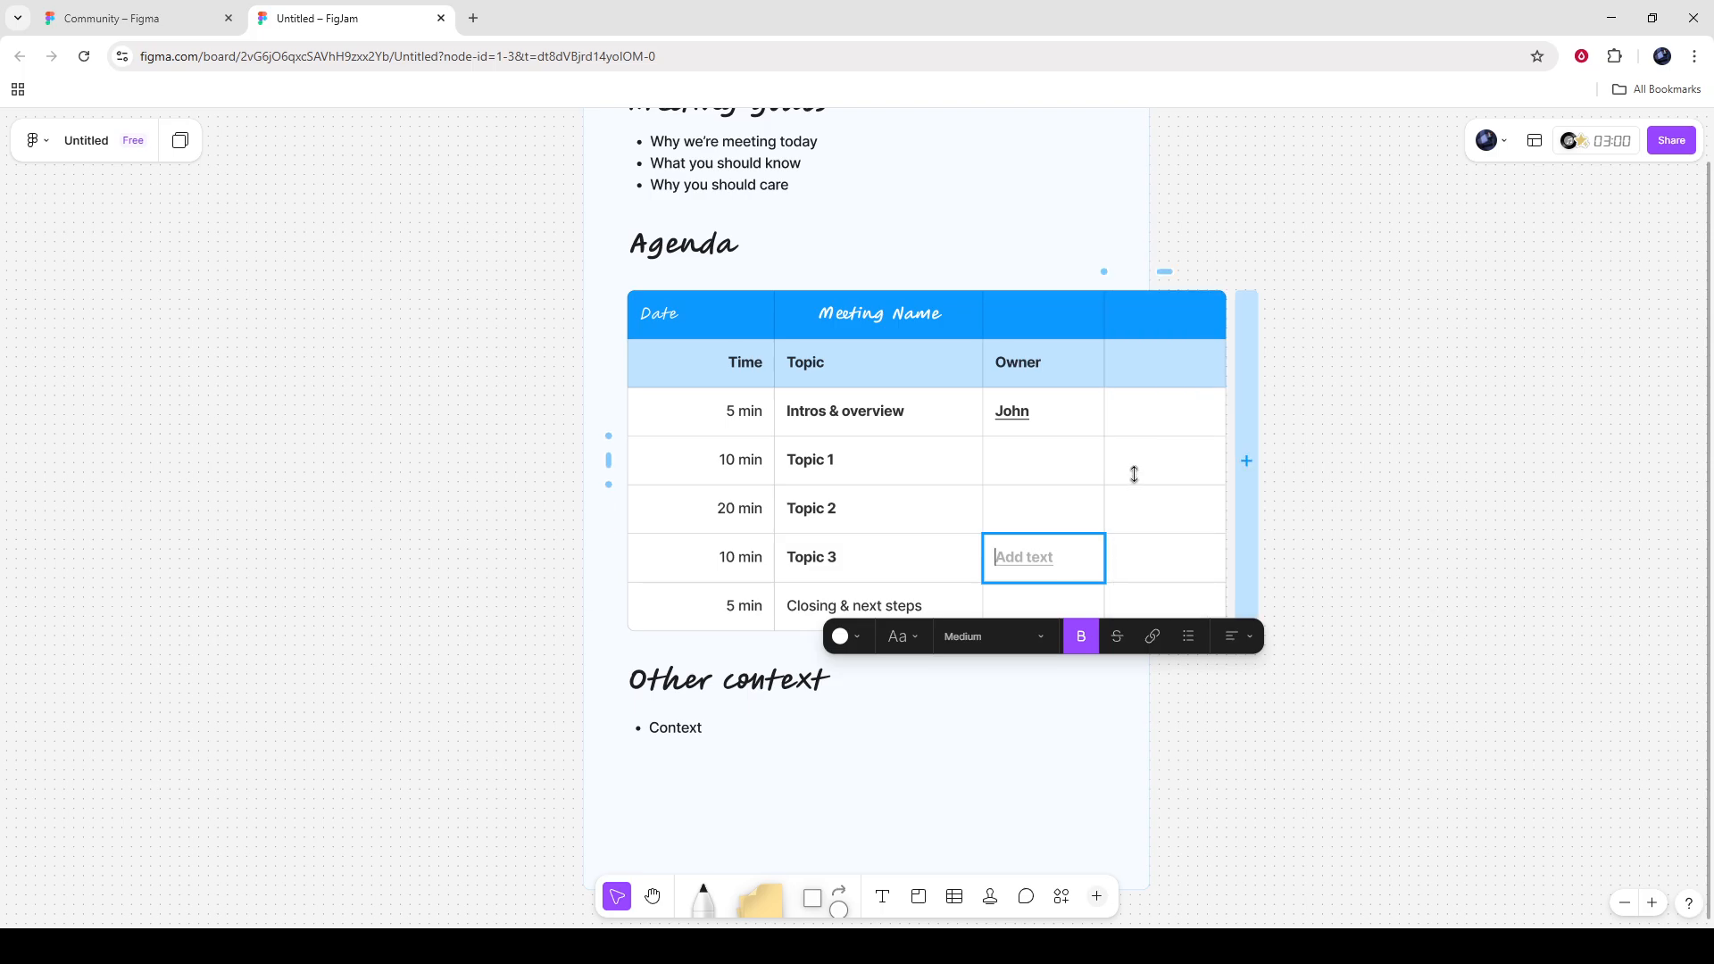
{"action": "key", "text": "ctrl+z"}
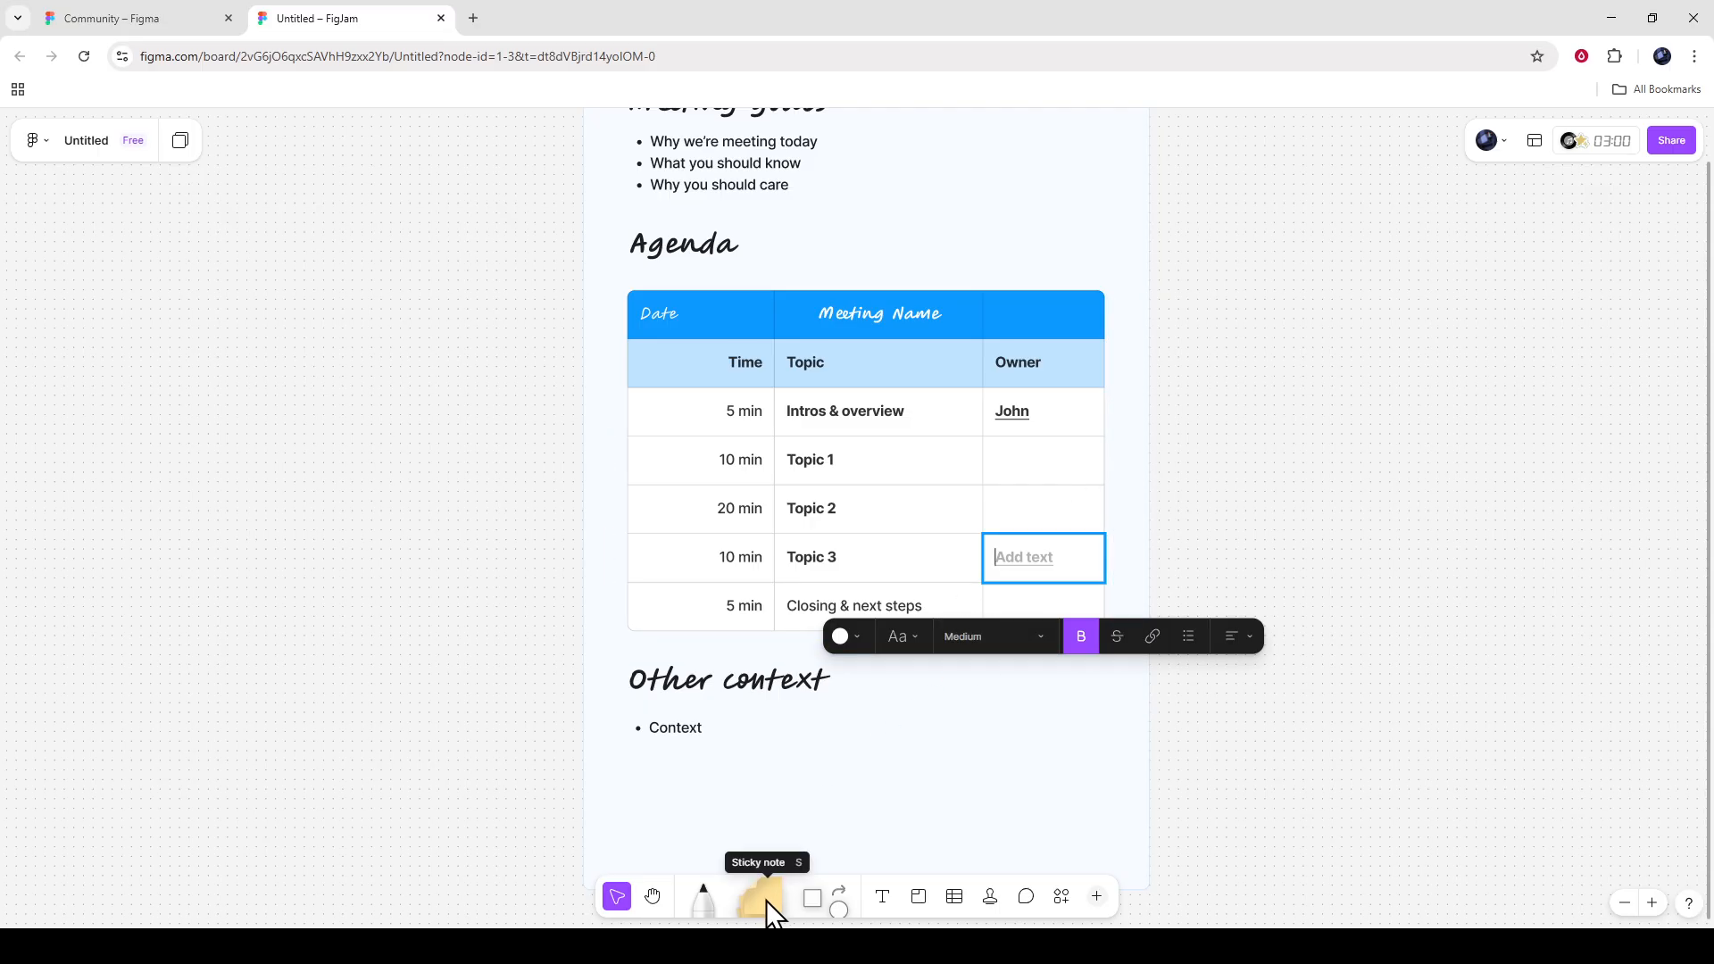
{"action": "left_click", "coordinate": [962, 786]}
Place a yellow sticky note to the right of the Meeting goals list with the text "Suggestions here:"
{"action": "scroll", "coordinate": [962, 786], "scroll_direction": "up", "scroll_amount": 2}
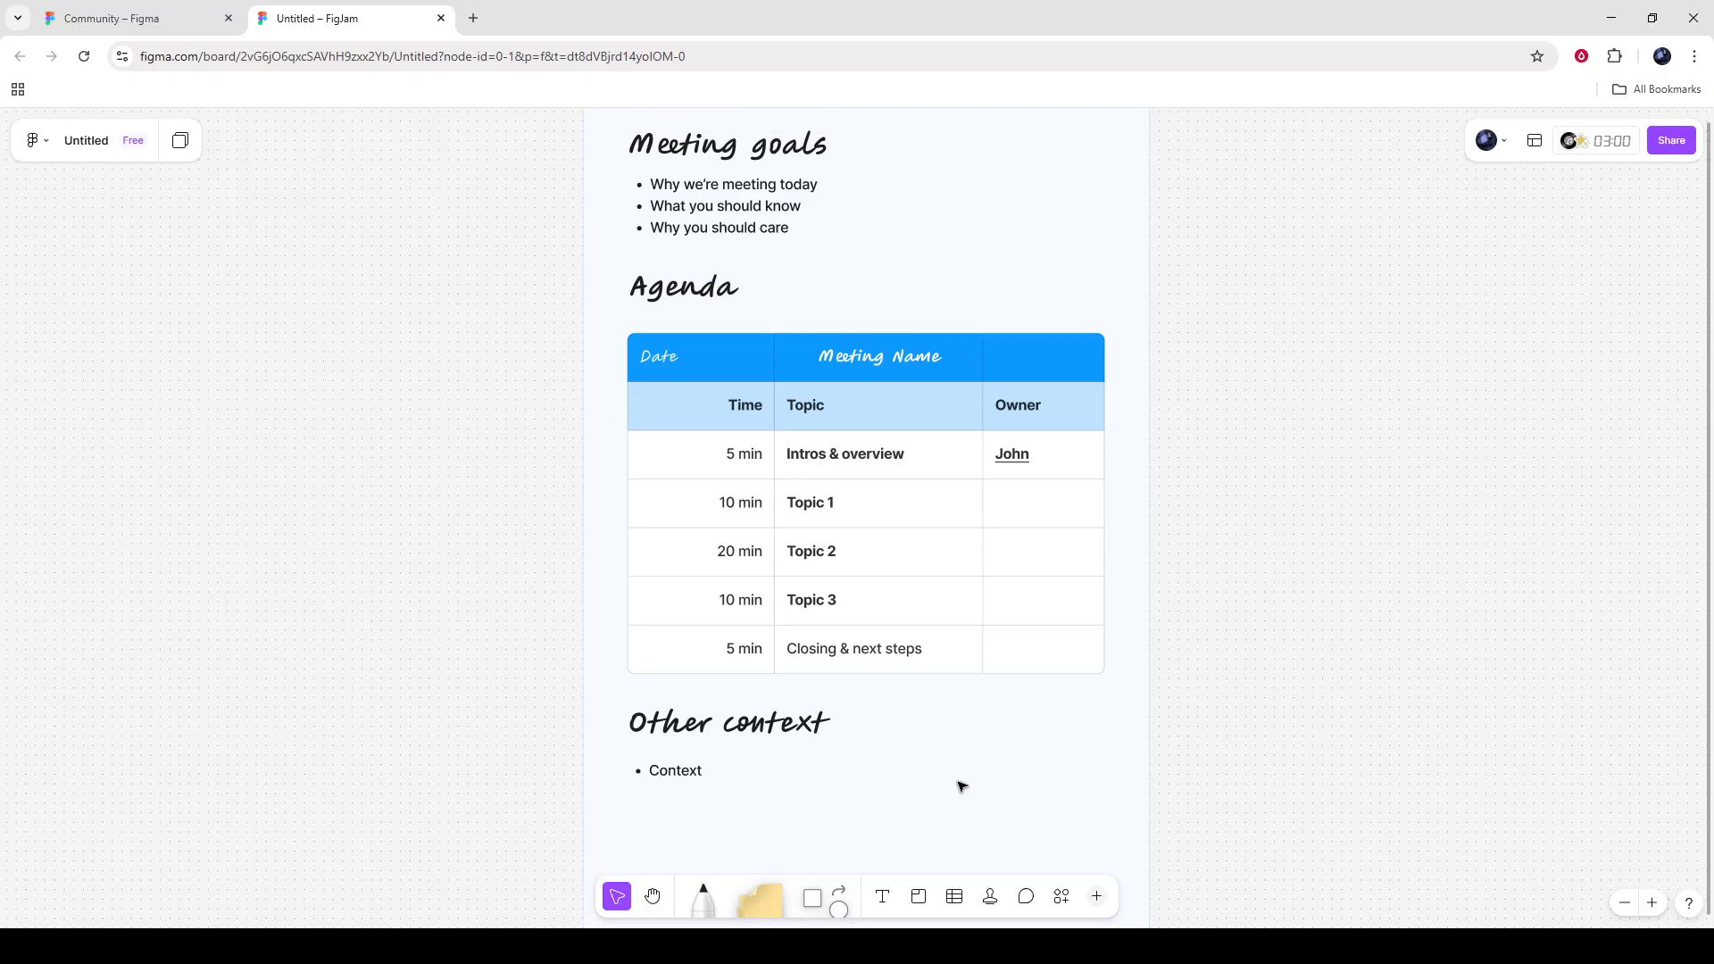
{"action": "left_click", "coordinate": [766, 895]}
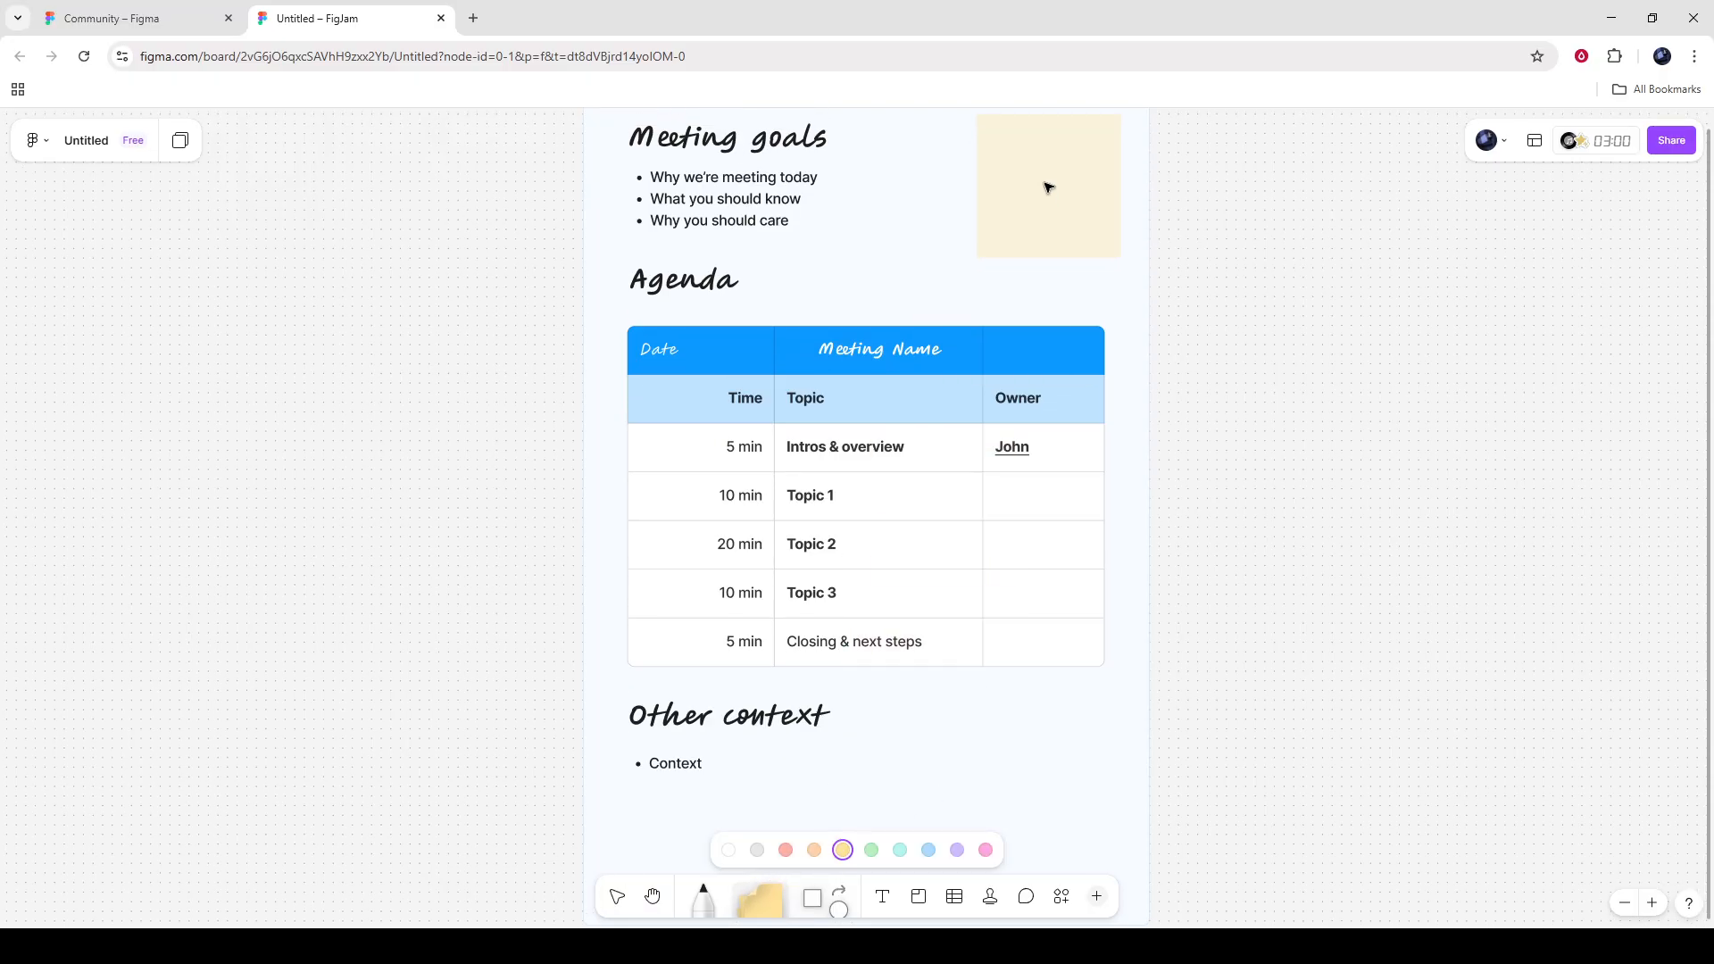
{"action": "left_click", "coordinate": [1049, 209]}
{"action": "type", "text": "A"}
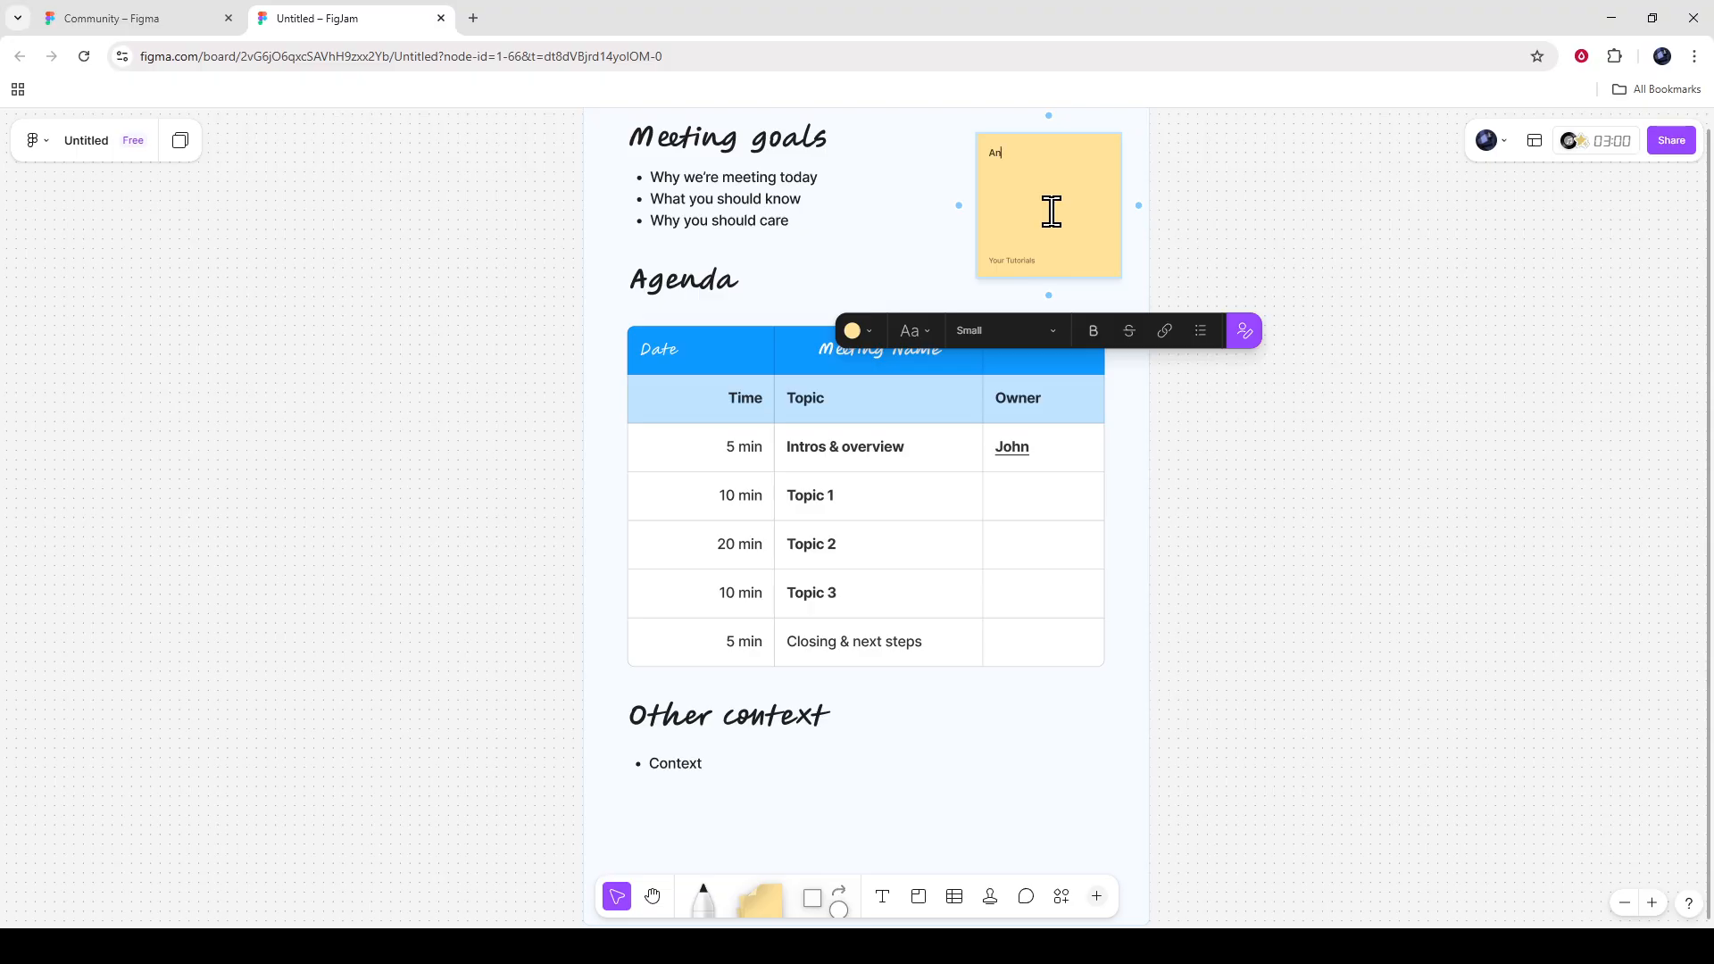
{"action": "key", "text": "BackSpace"}
{"action": "type", "text": "stions here:"}
{"action": "key", "text": "Escape"}
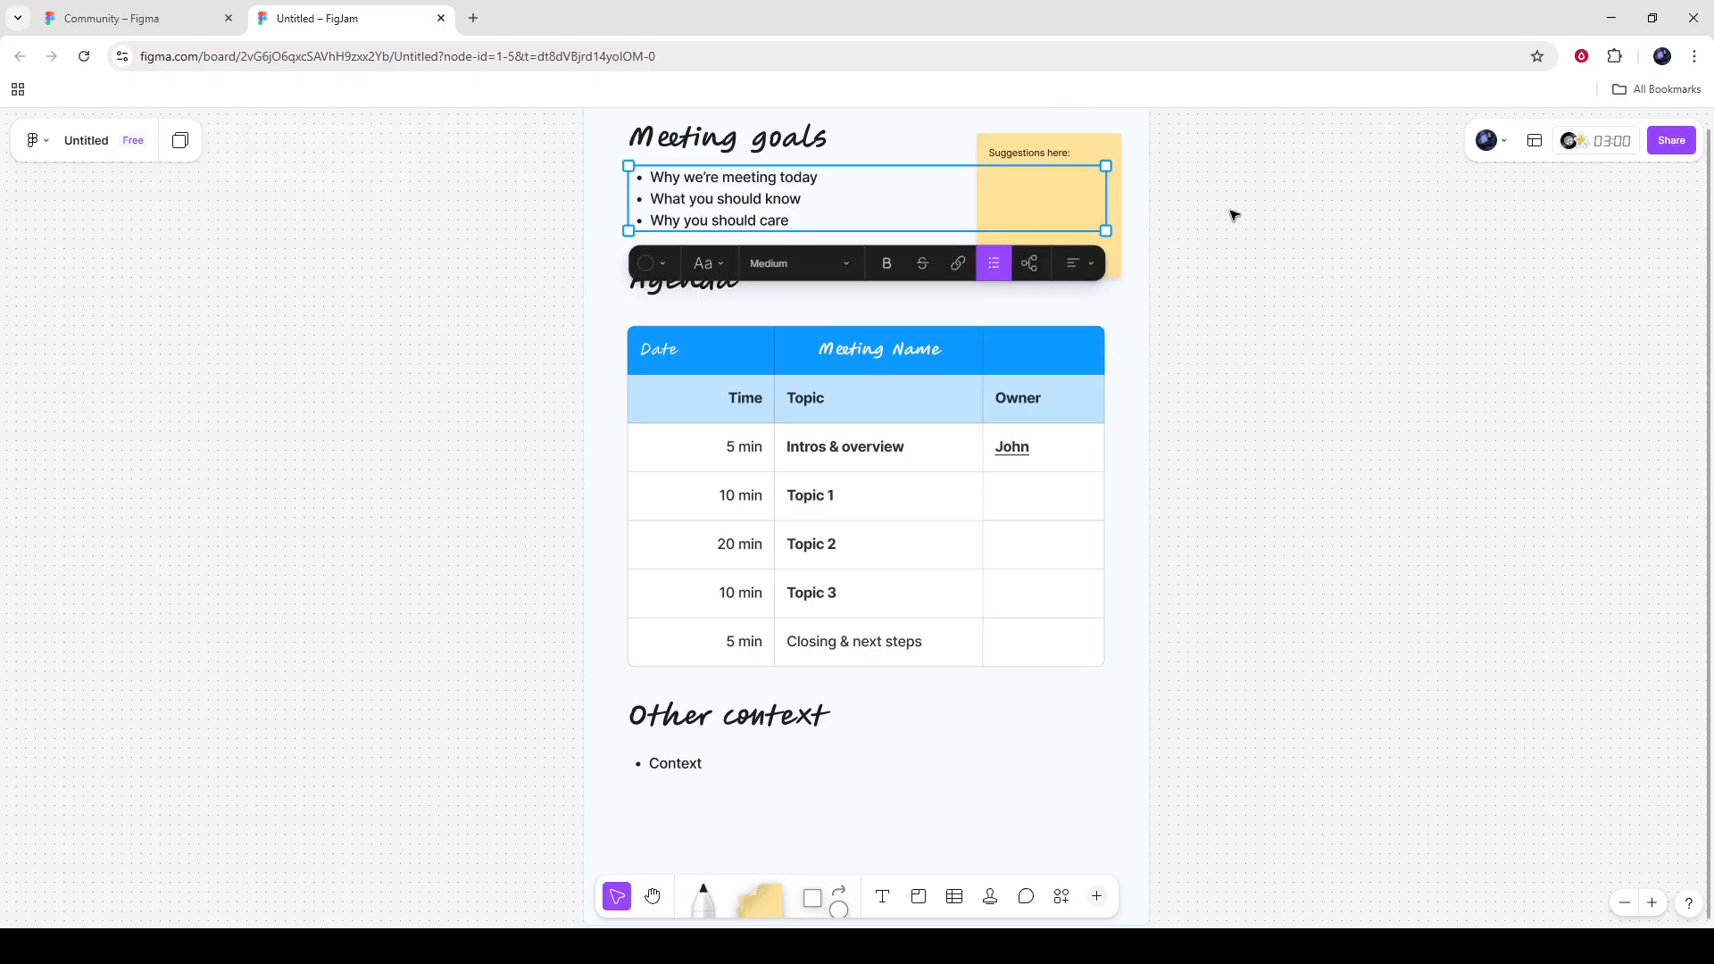
{"action": "left_click", "coordinate": [1322, 226]}
Set the meeting timer to 05:00 and start the countdown
{"action": "left_click", "coordinate": [1614, 141]}
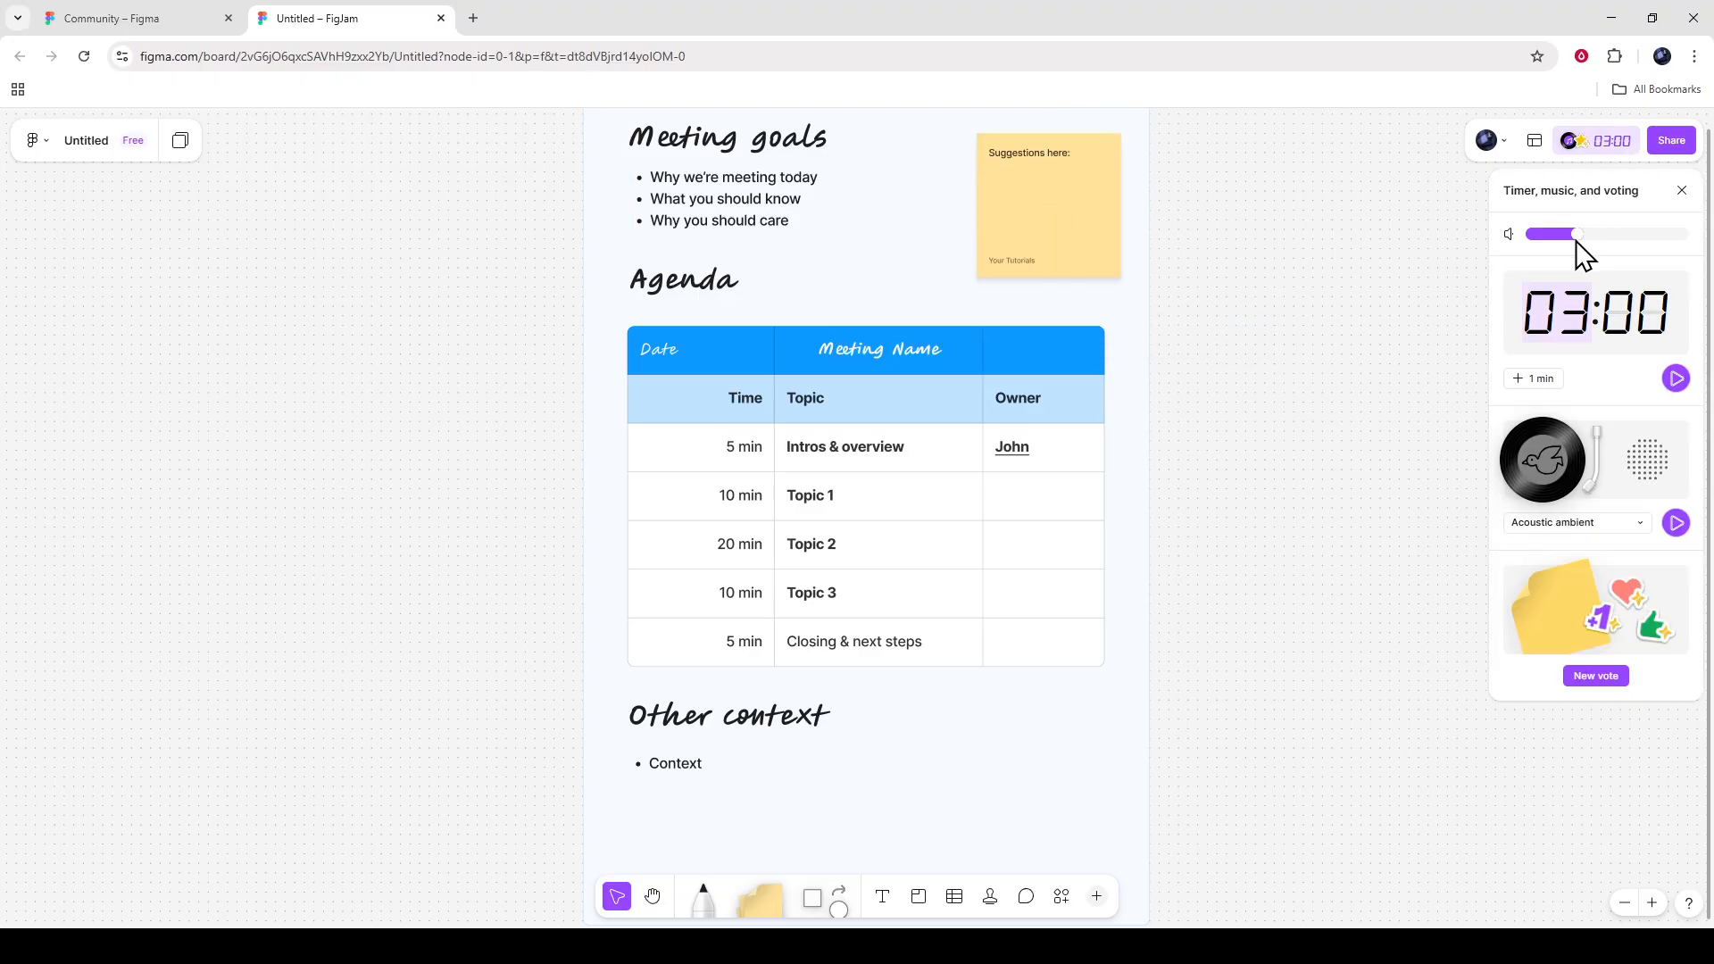
{"action": "left_click", "coordinate": [1536, 377]}
{"action": "left_click", "coordinate": [1536, 378]}
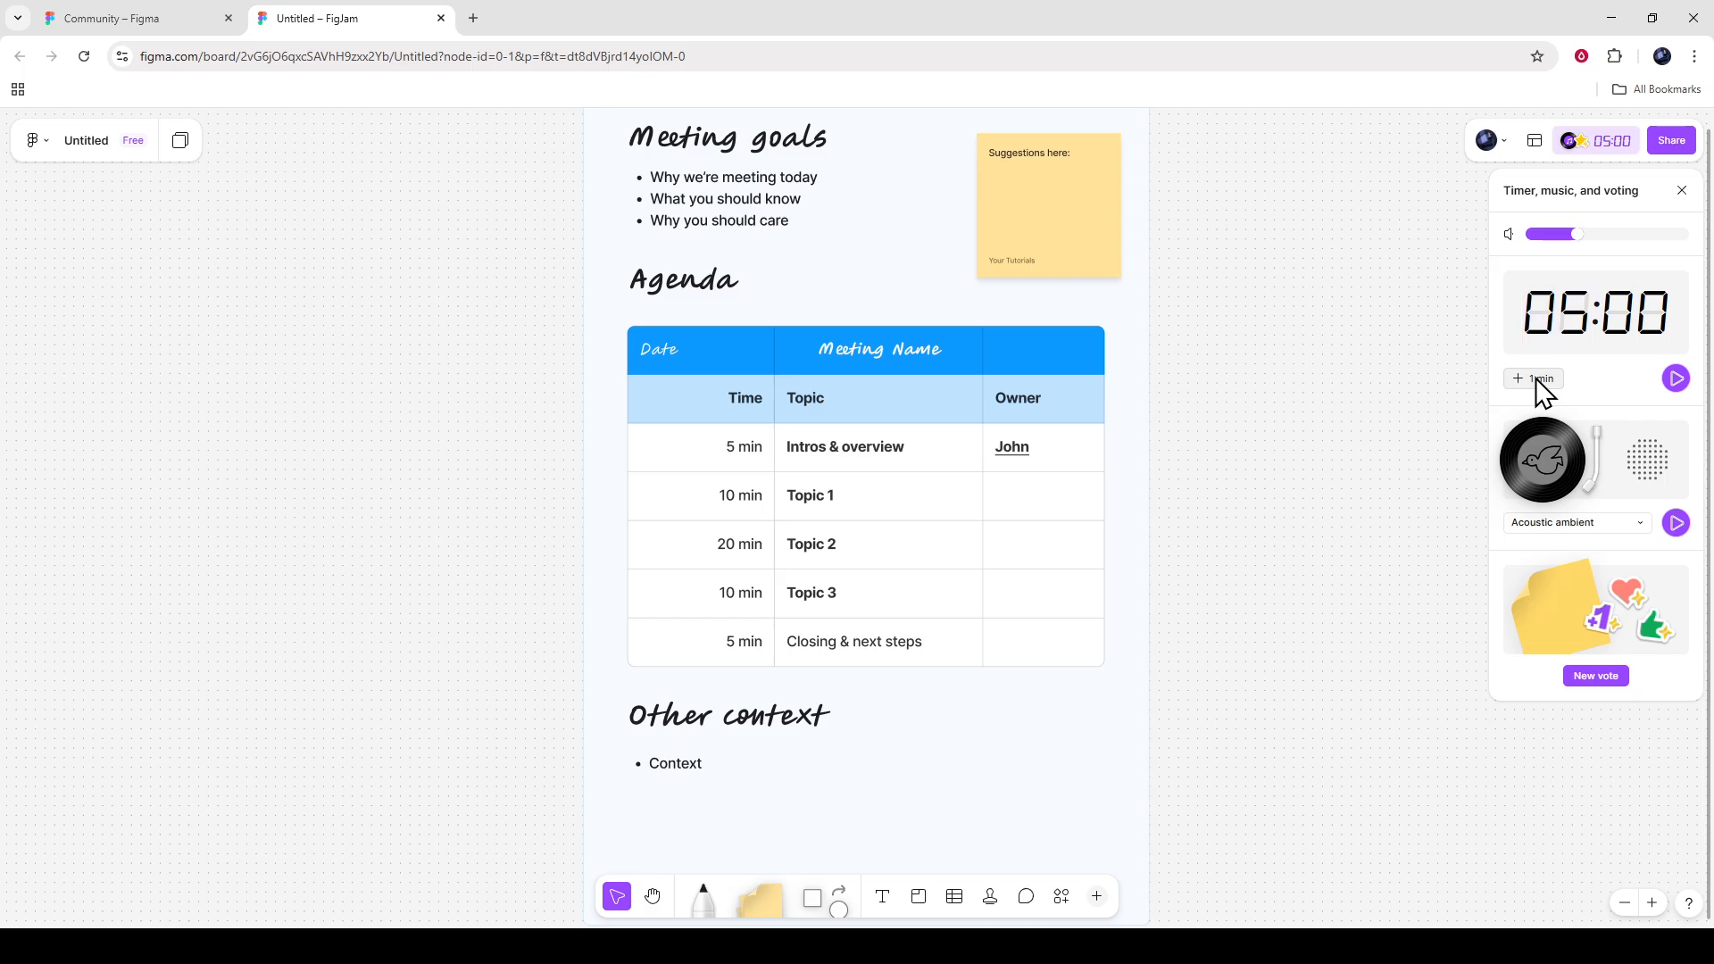
{"action": "left_click", "coordinate": [1676, 377]}
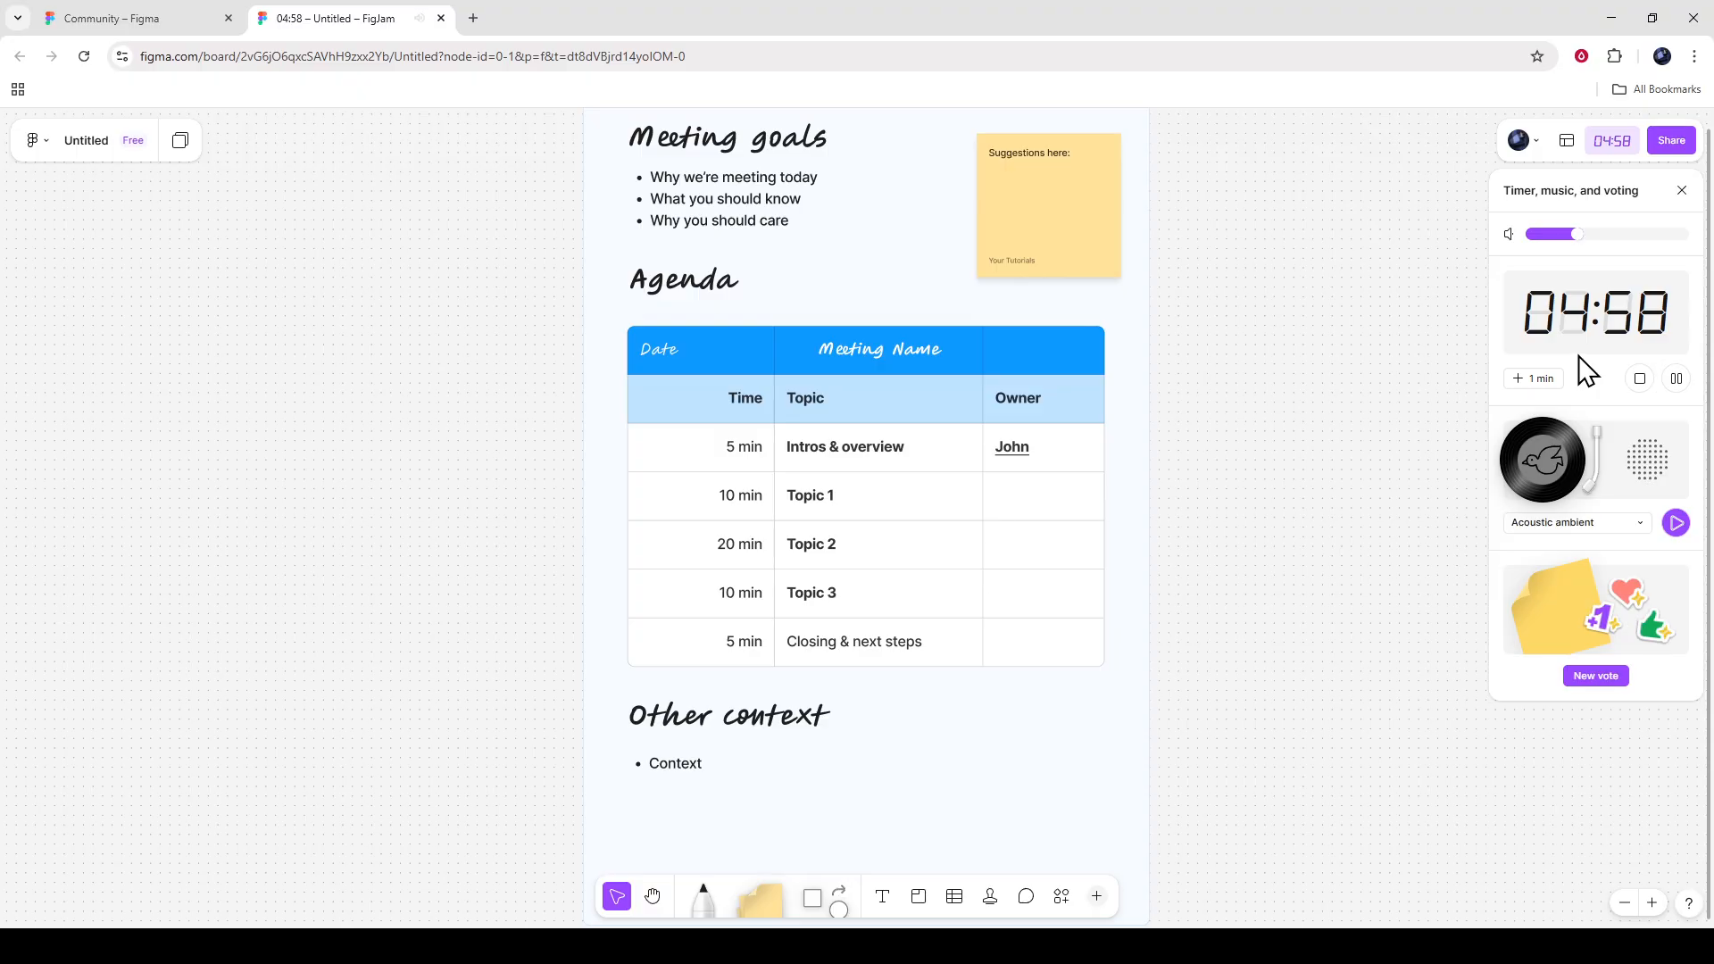
Try to start a new vote and dismiss the plan upgrade offer
{"action": "left_click", "coordinate": [1597, 677]}
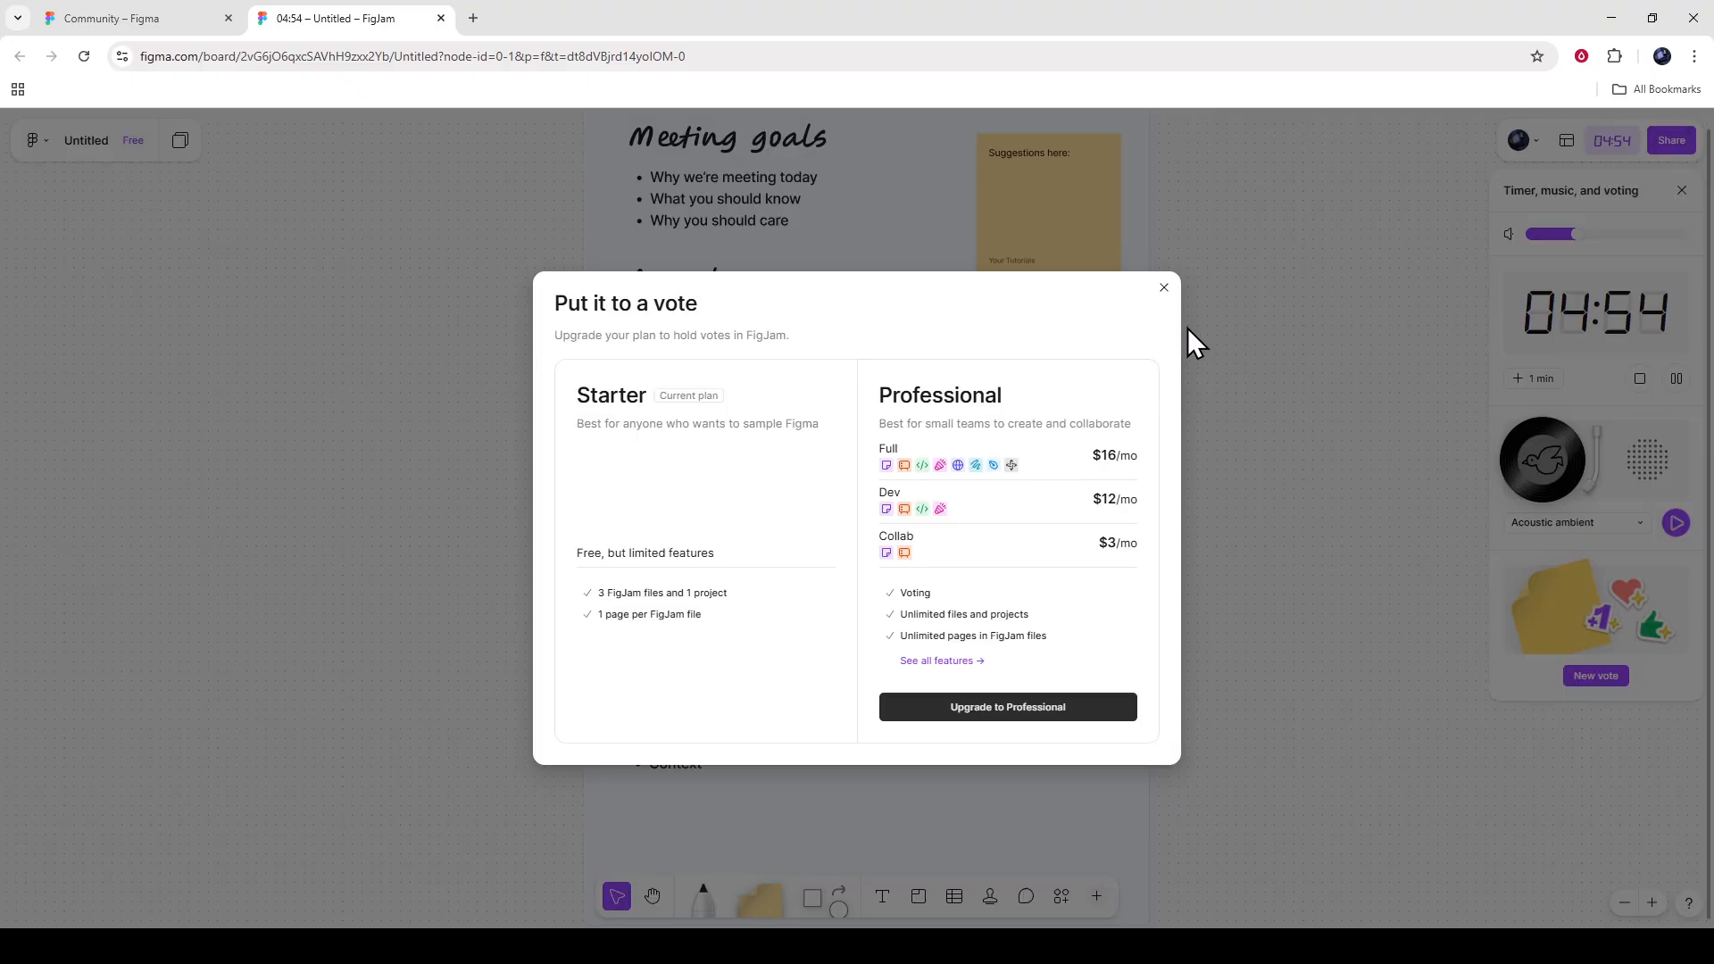
{"action": "left_click", "coordinate": [1166, 288]}
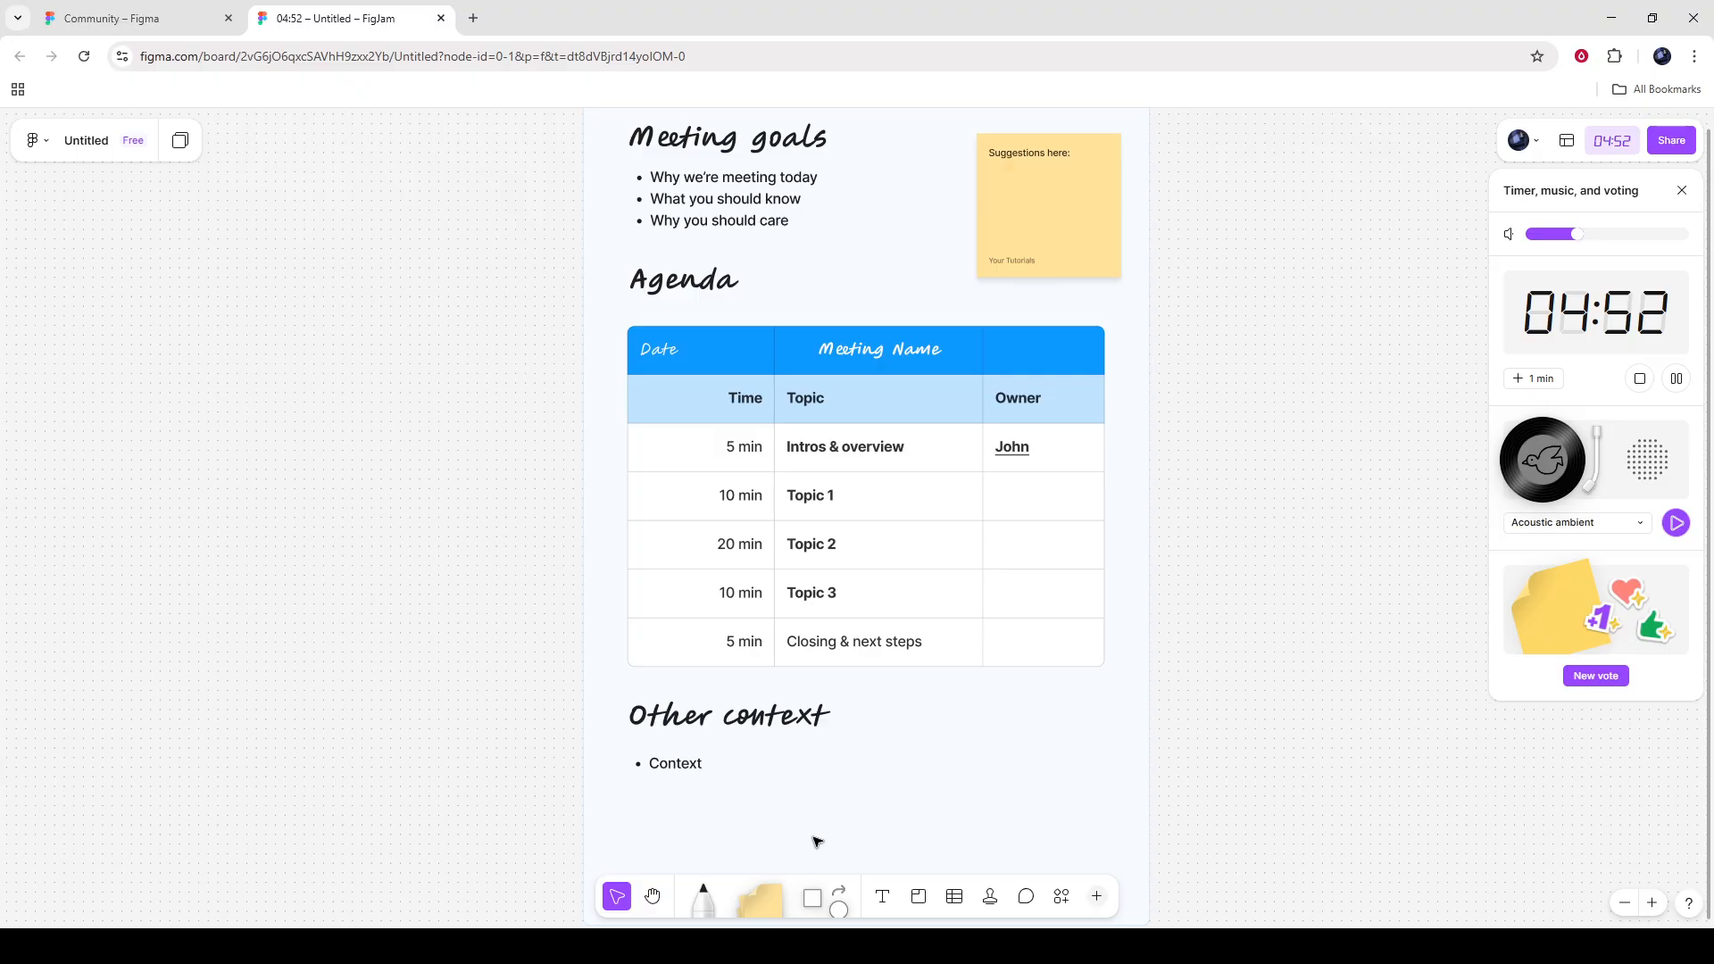
Stamp three folded-hands emojis on the empty canvas to the right of the agenda table
{"action": "left_click", "coordinate": [989, 897]}
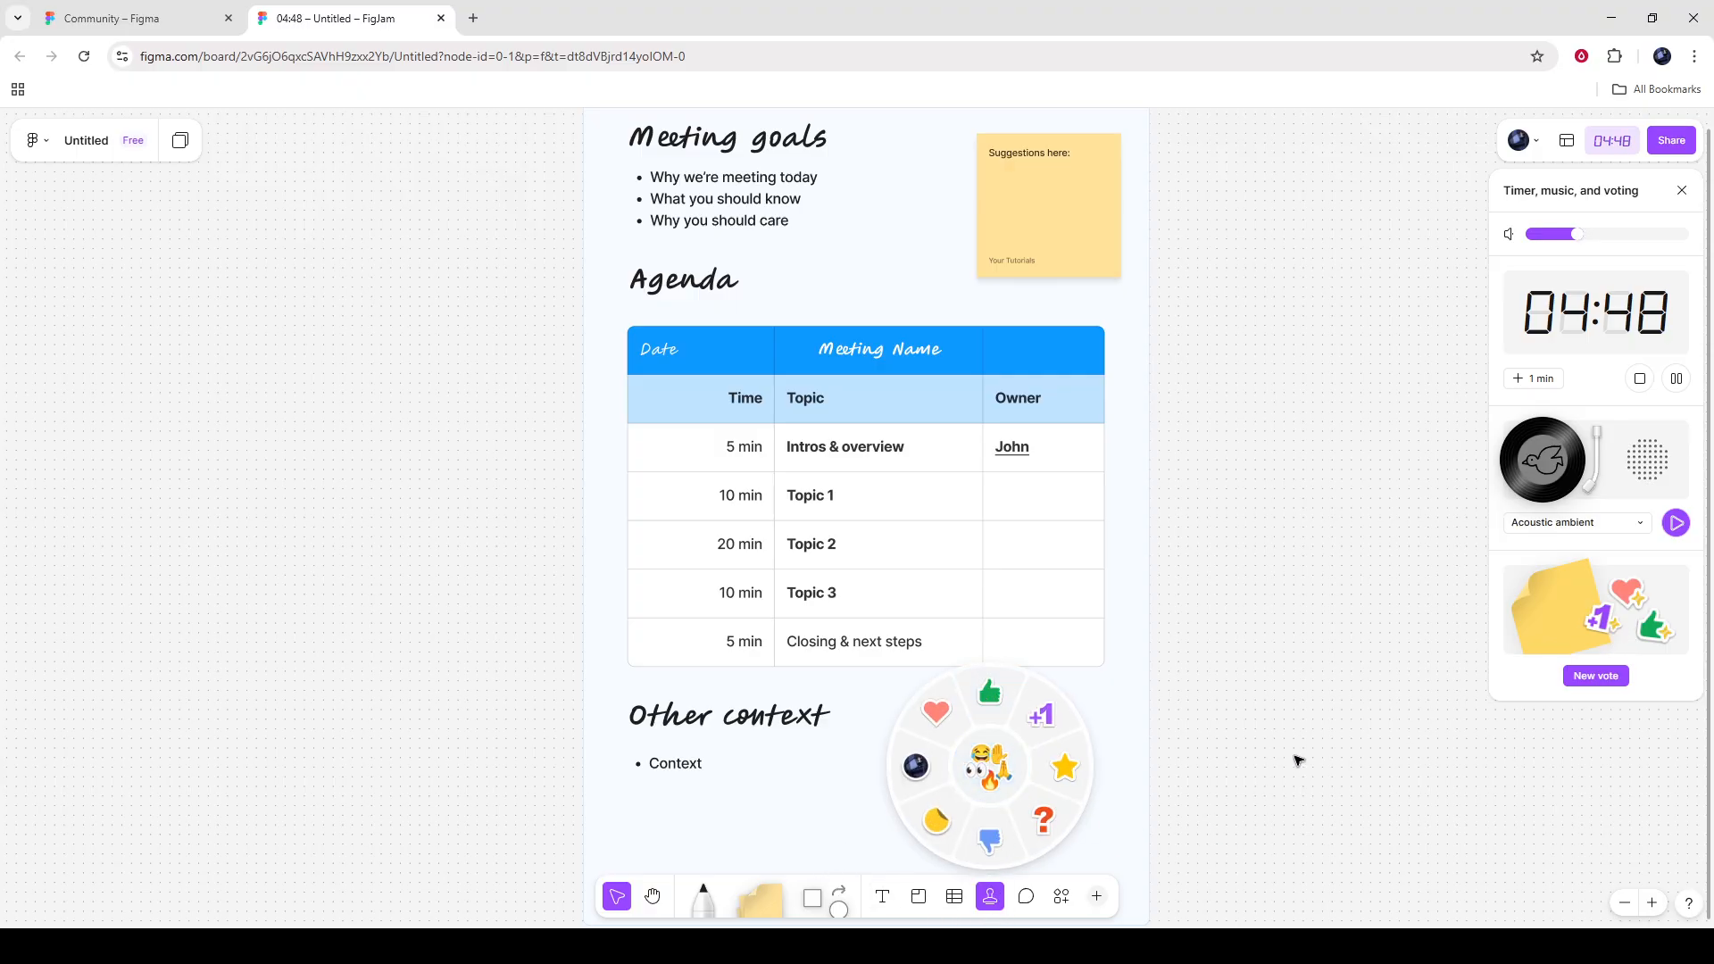
{"action": "key", "text": "Escape"}
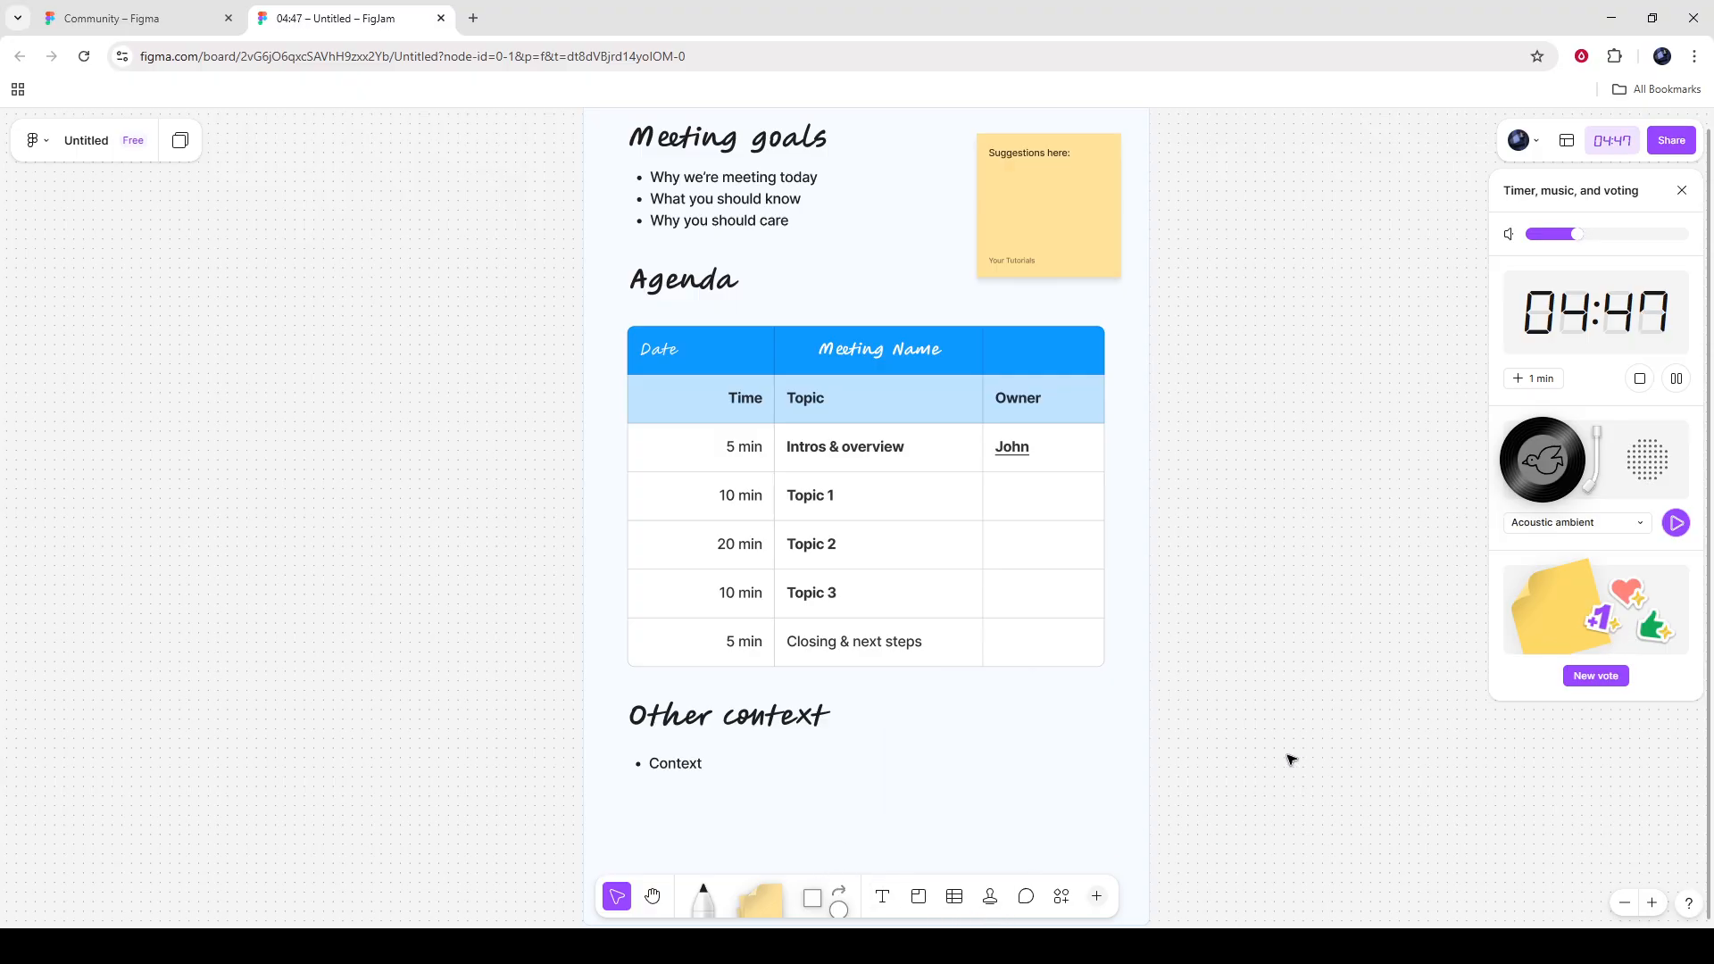
{"action": "left_click", "coordinate": [988, 897]}
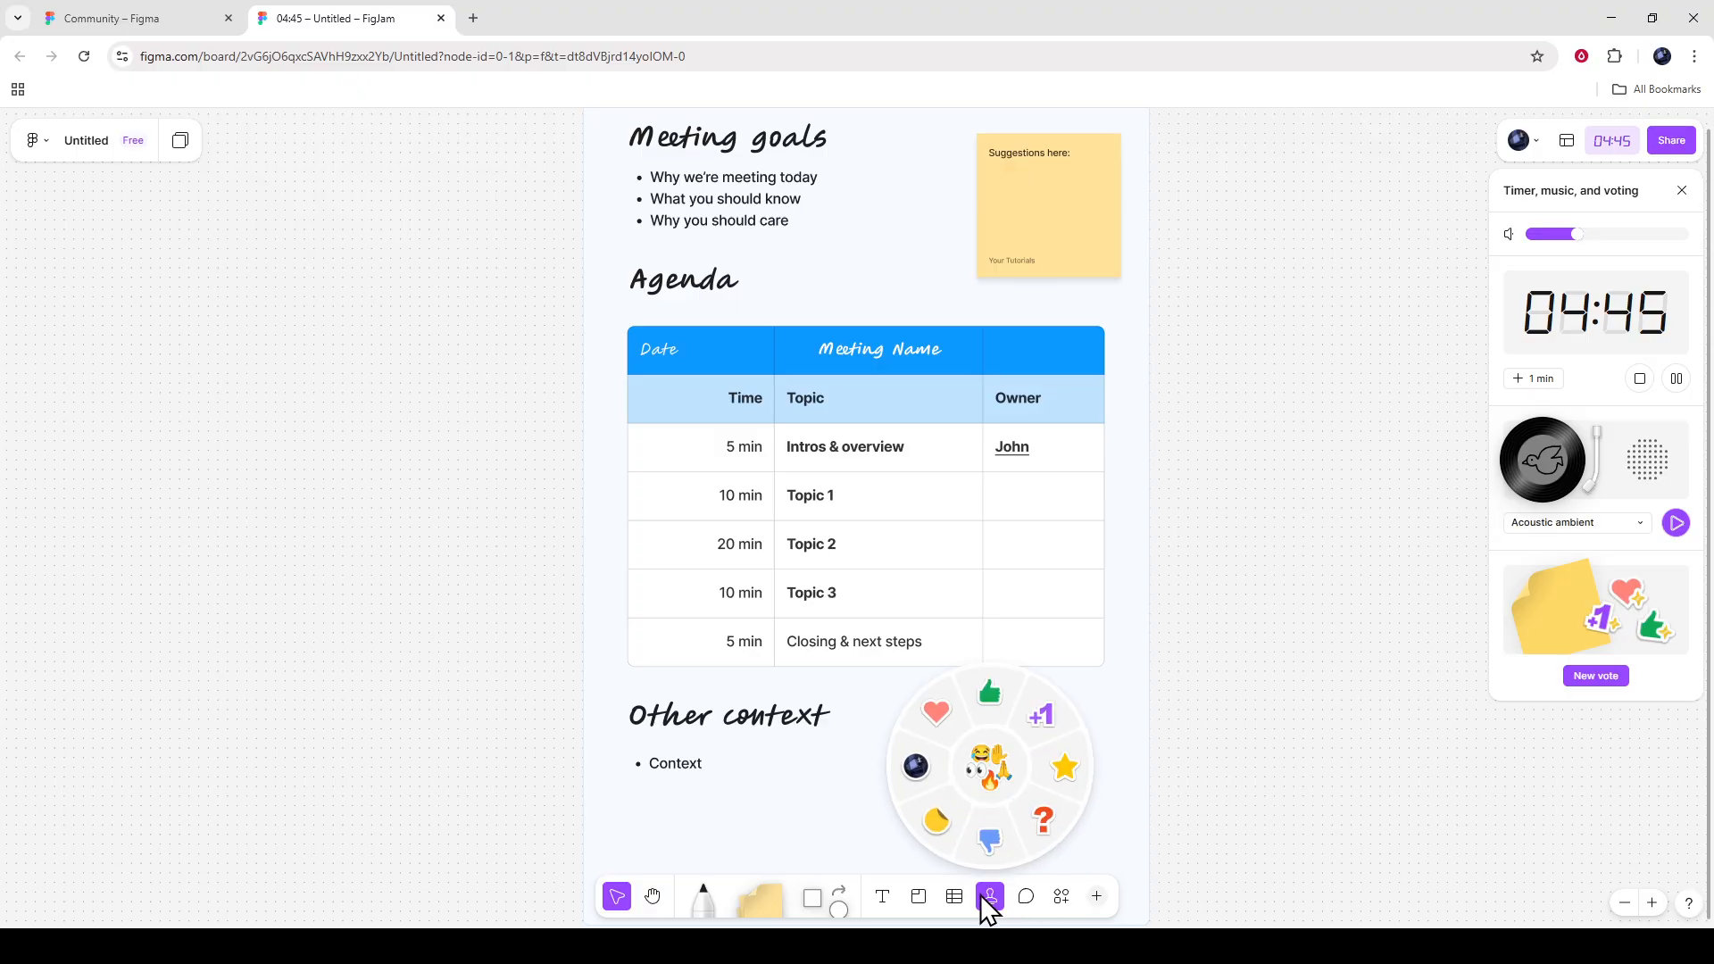
{"action": "left_click", "coordinate": [1014, 773]}
{"action": "left_click", "coordinate": [1251, 453]}
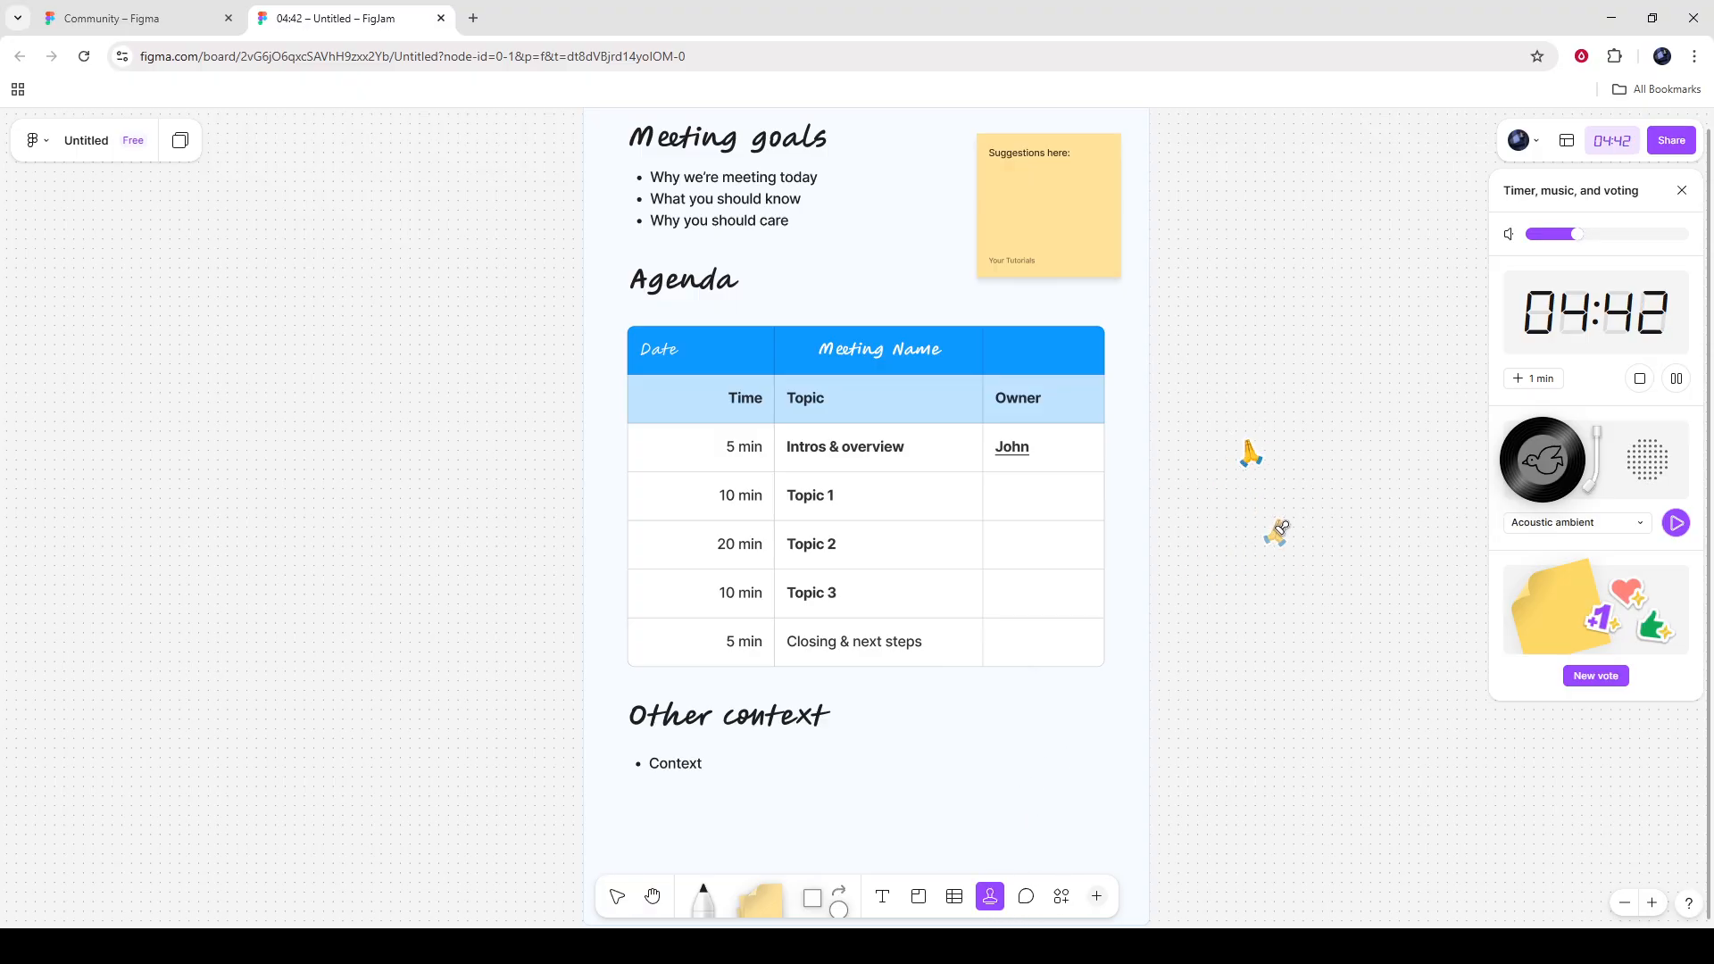
{"action": "left_click", "coordinate": [1253, 537]}
{"action": "left_click", "coordinate": [1296, 337]}
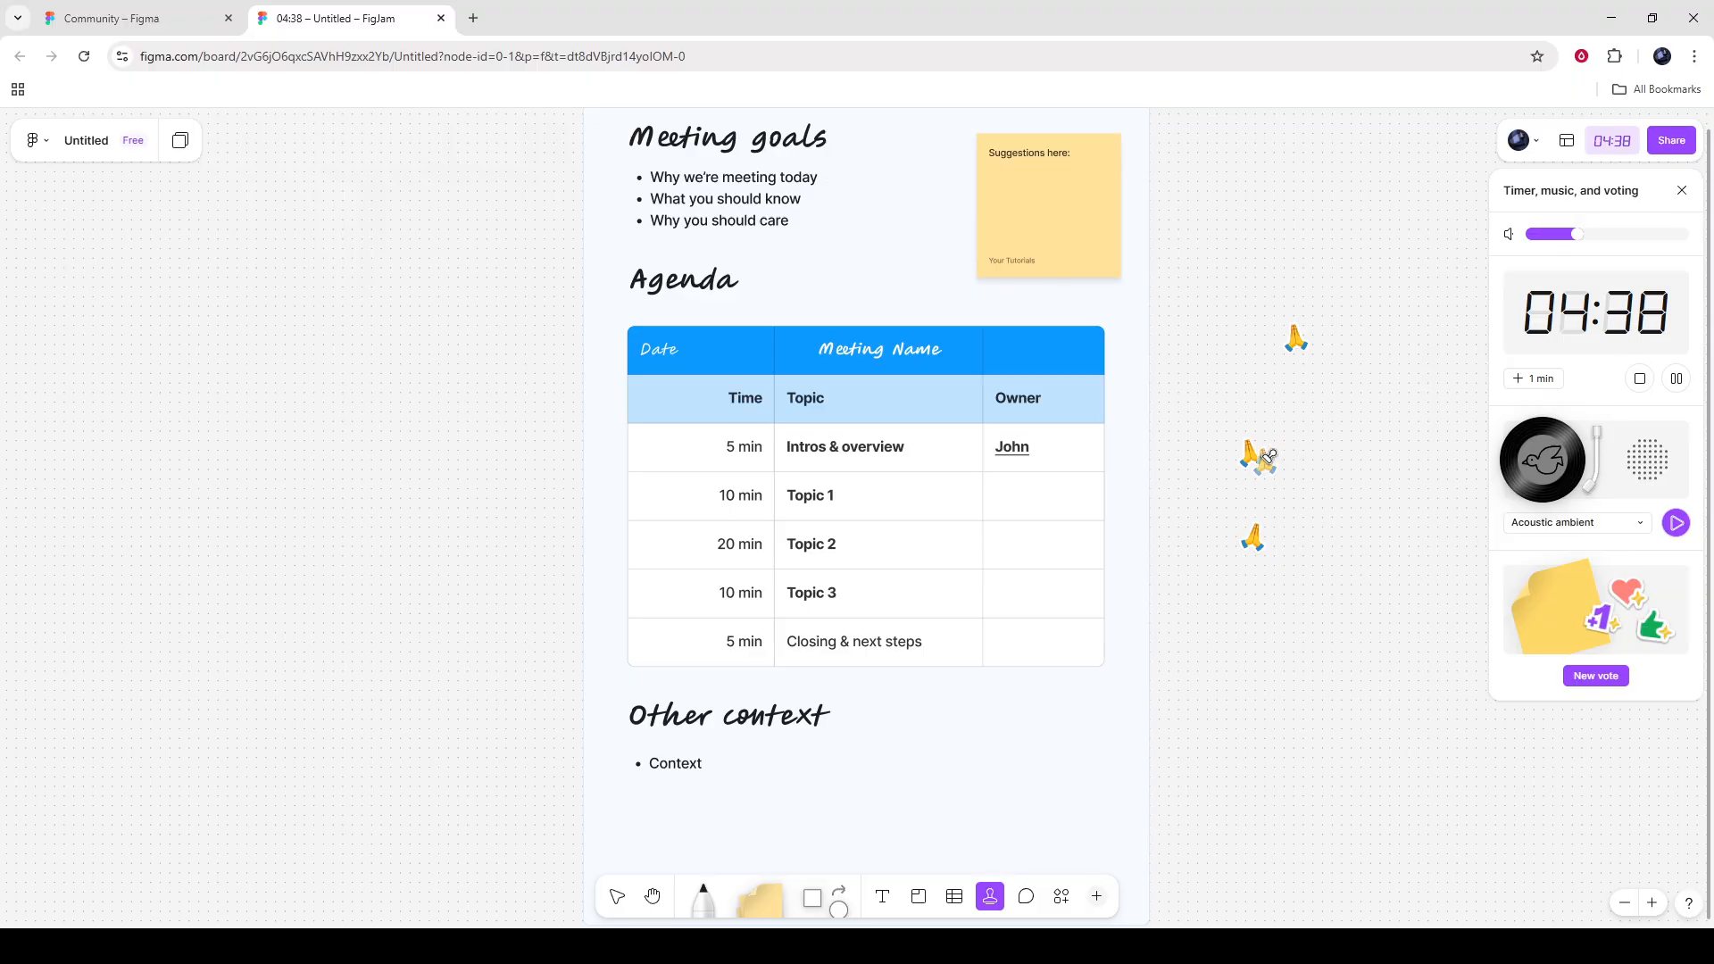
{"action": "left_click", "coordinate": [652, 898]}
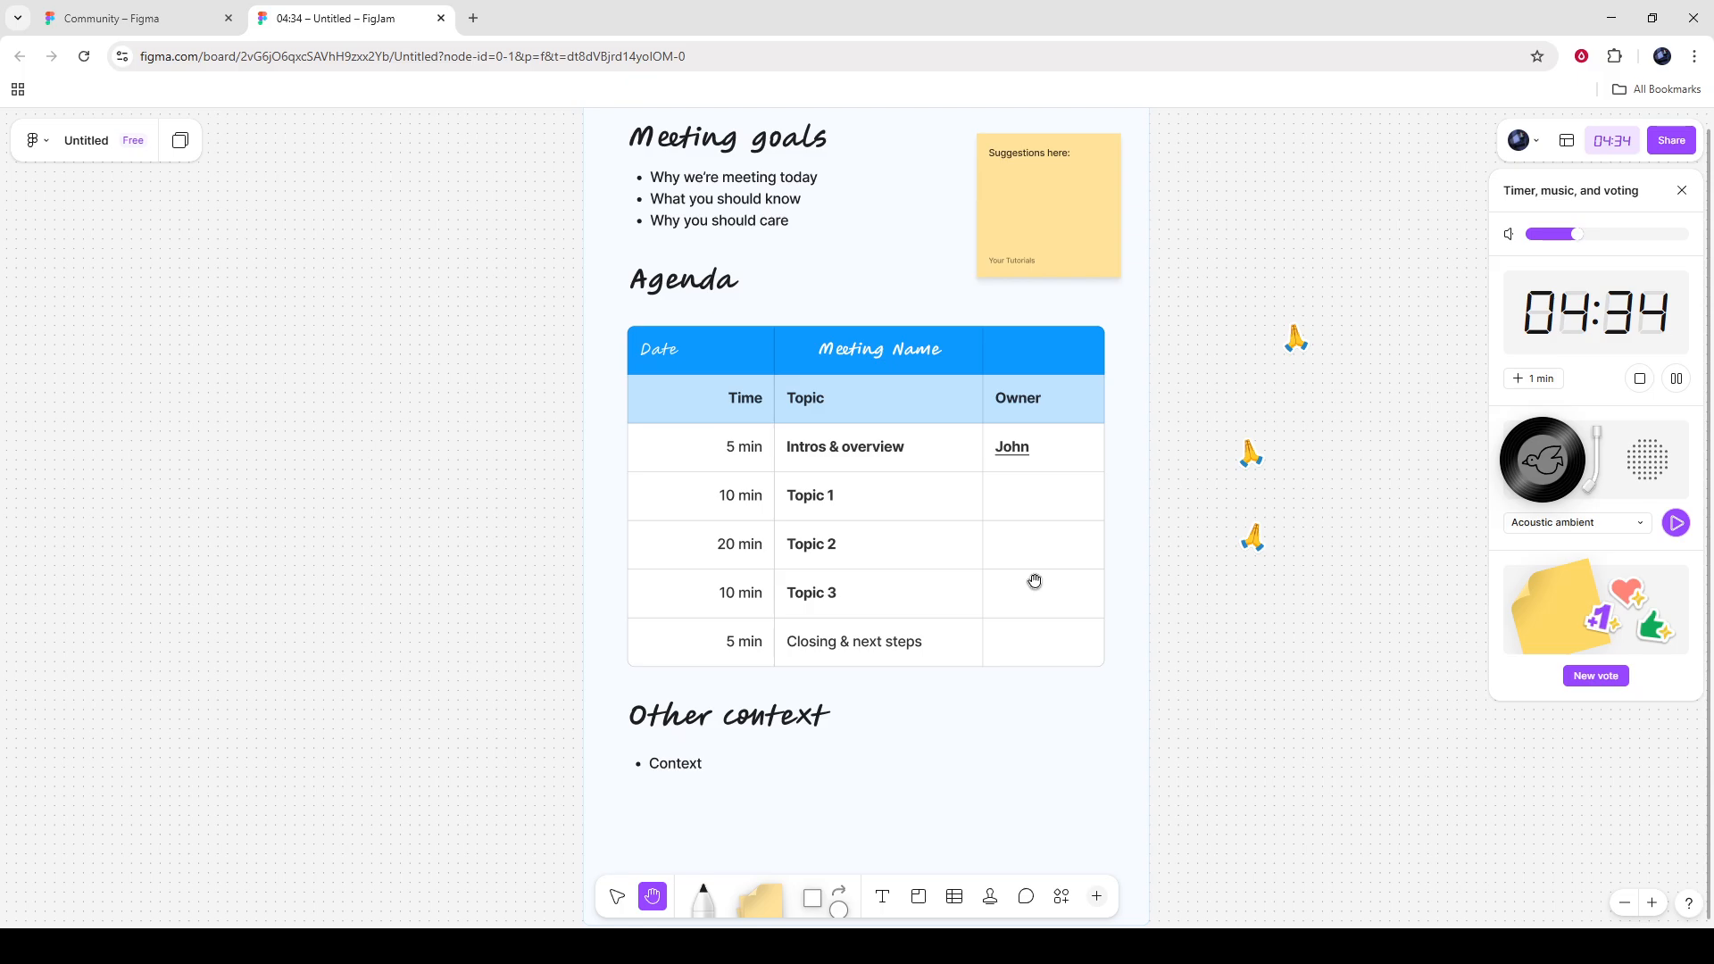
{"action": "scroll", "coordinate": [989, 644], "scroll_direction": "down", "scroll_amount": 3}
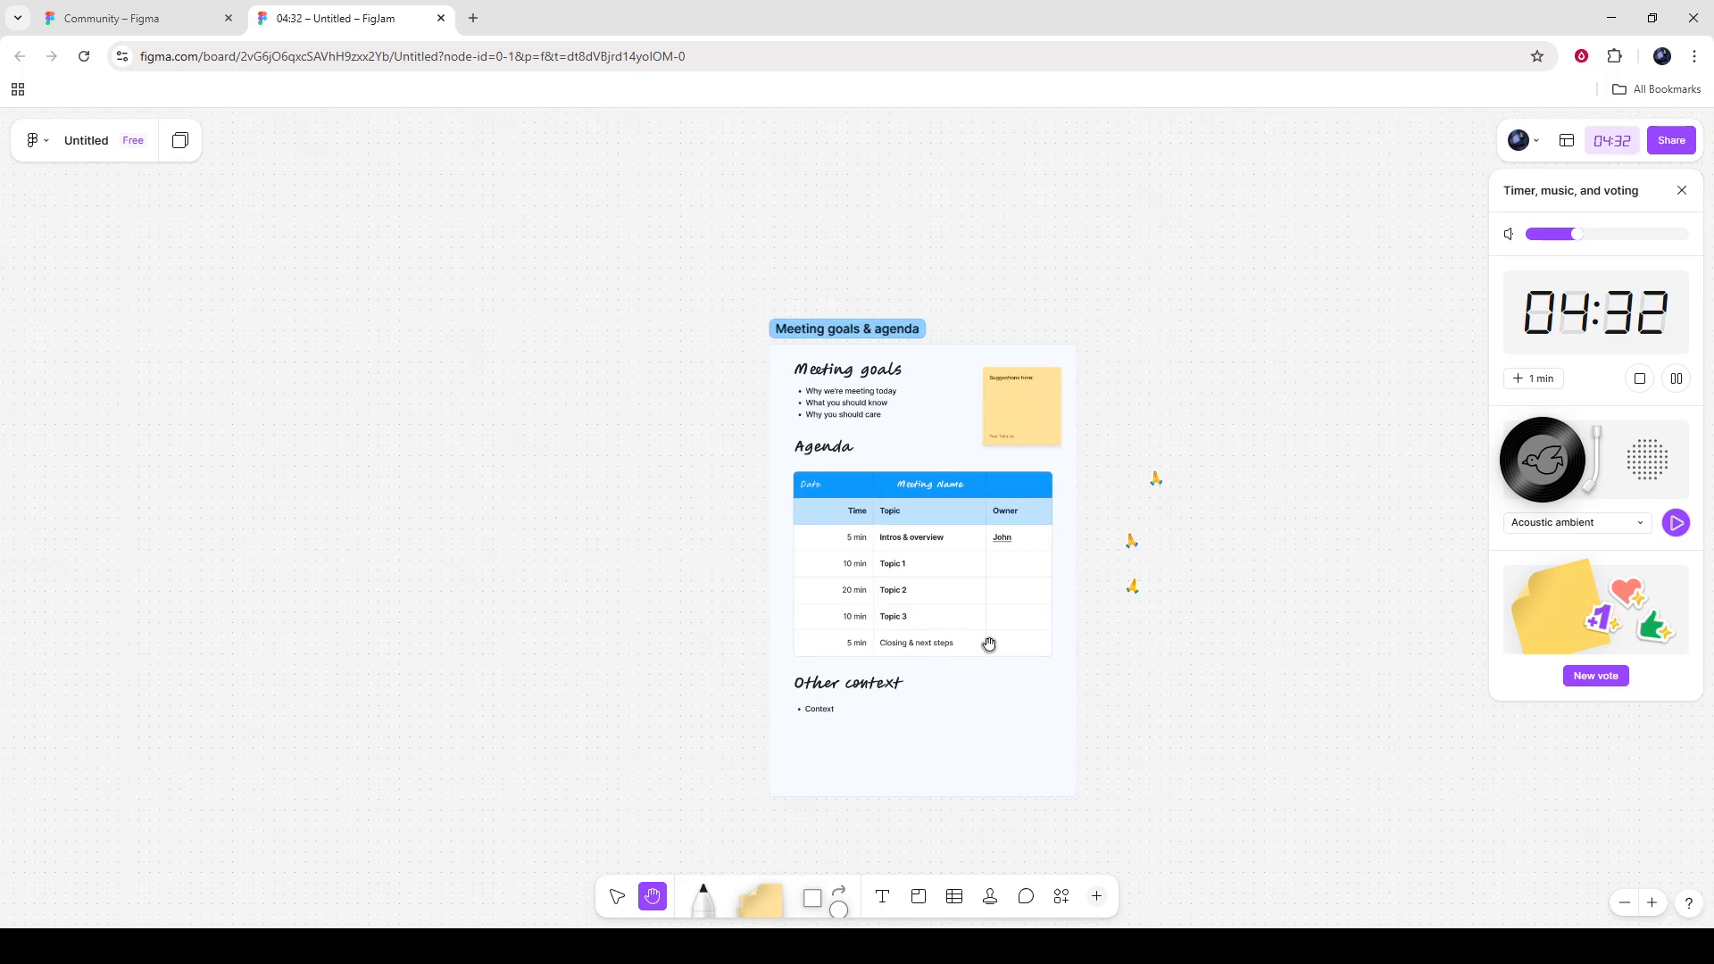
Duplicate the Context bullet under the Other context heading twice, stacking the copies below the original to make three bullets
{"action": "scroll", "coordinate": [989, 643], "scroll_direction": "up", "scroll_amount": 5}
{"action": "left_click_drag", "start_coordinate": [996, 435], "coordinate": [972, 246]}
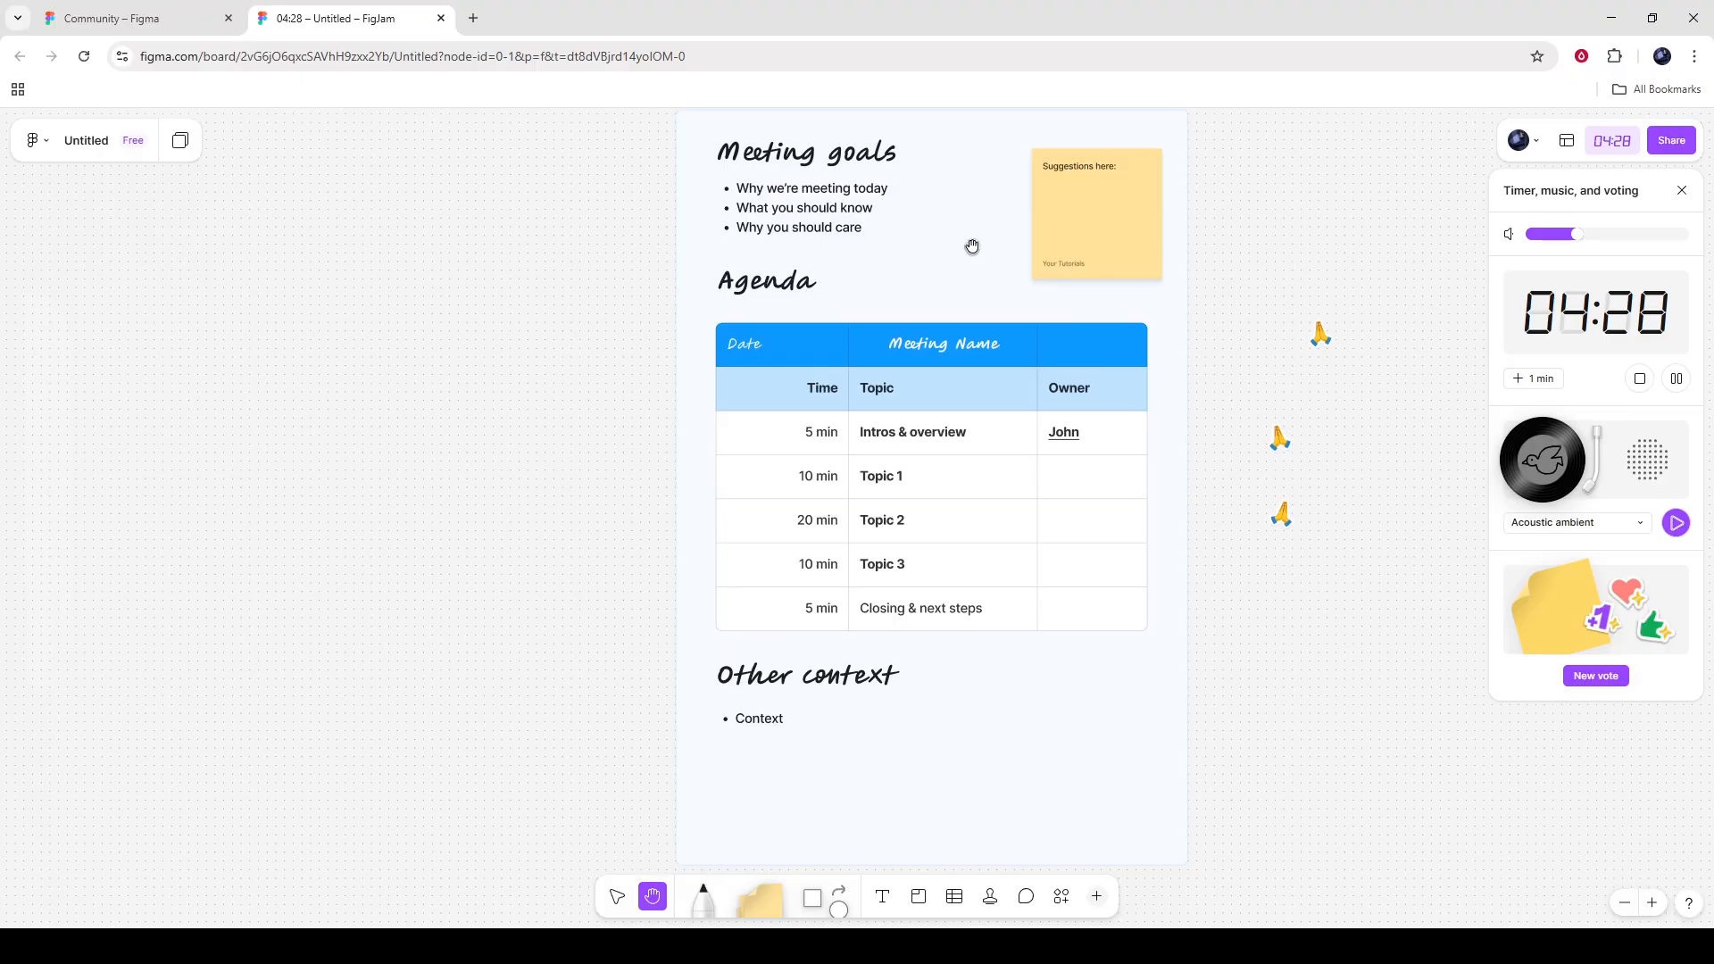
{"action": "scroll", "coordinate": [944, 754], "scroll_direction": "down", "scroll_amount": 2}
{"action": "scroll", "coordinate": [808, 660], "scroll_direction": "up", "scroll_amount": 5}
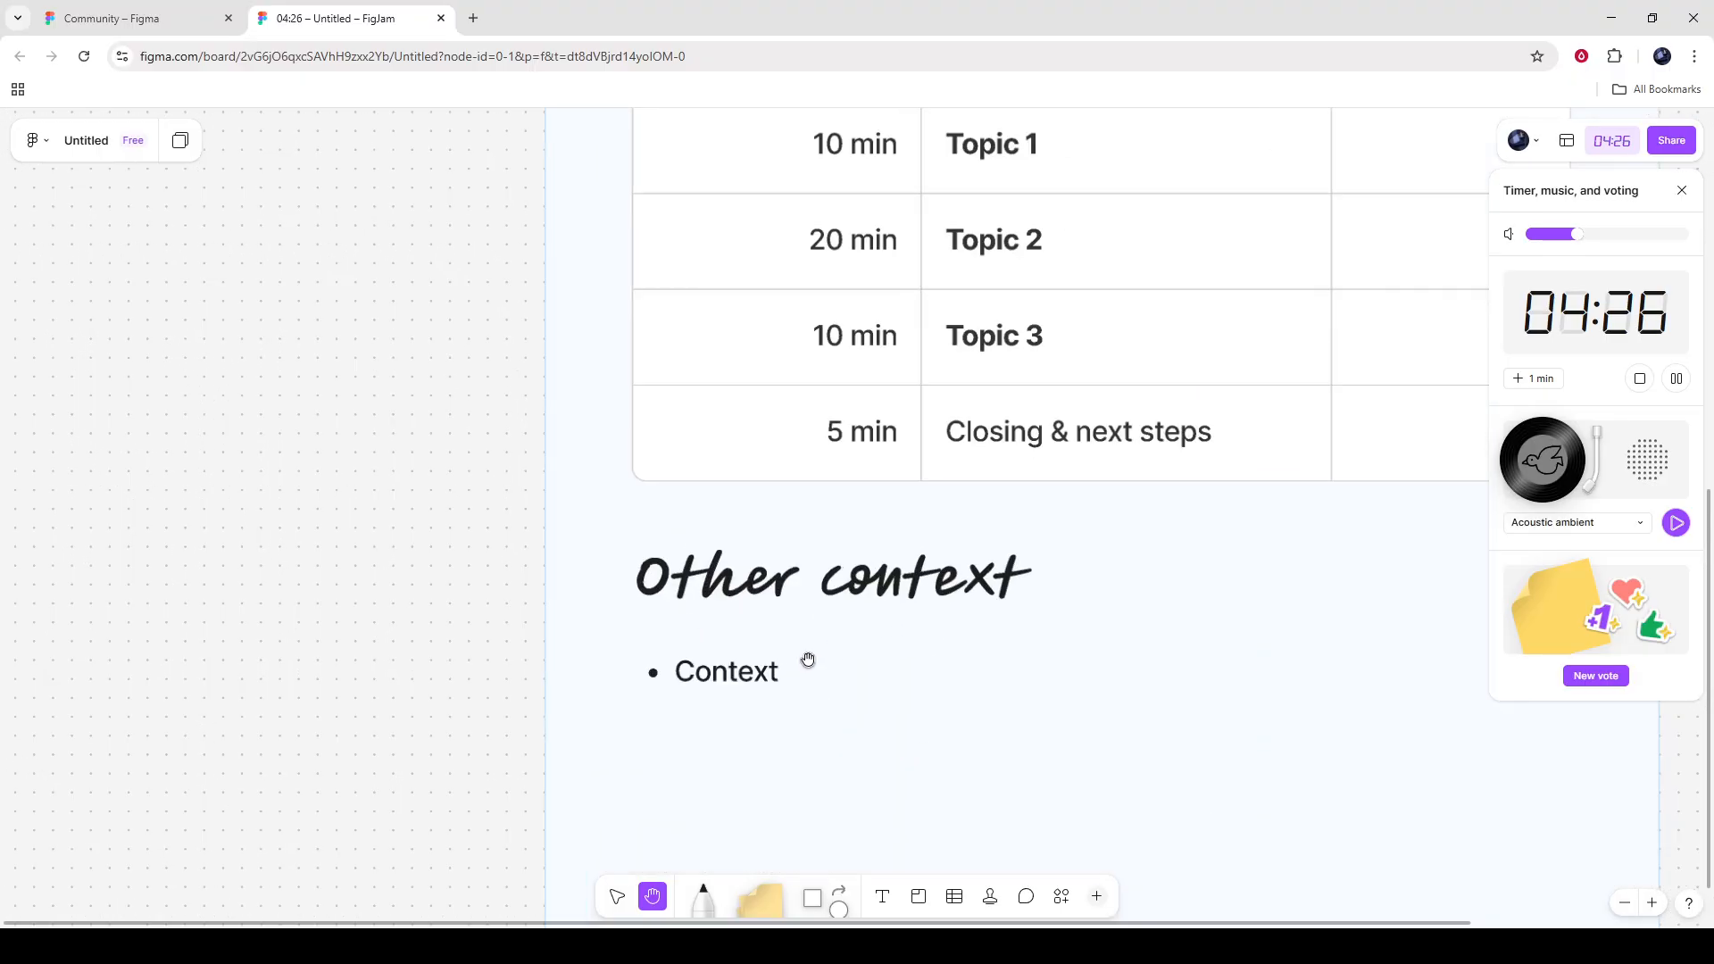
{"action": "scroll", "coordinate": [929, 715], "scroll_direction": "down", "scroll_amount": 2}
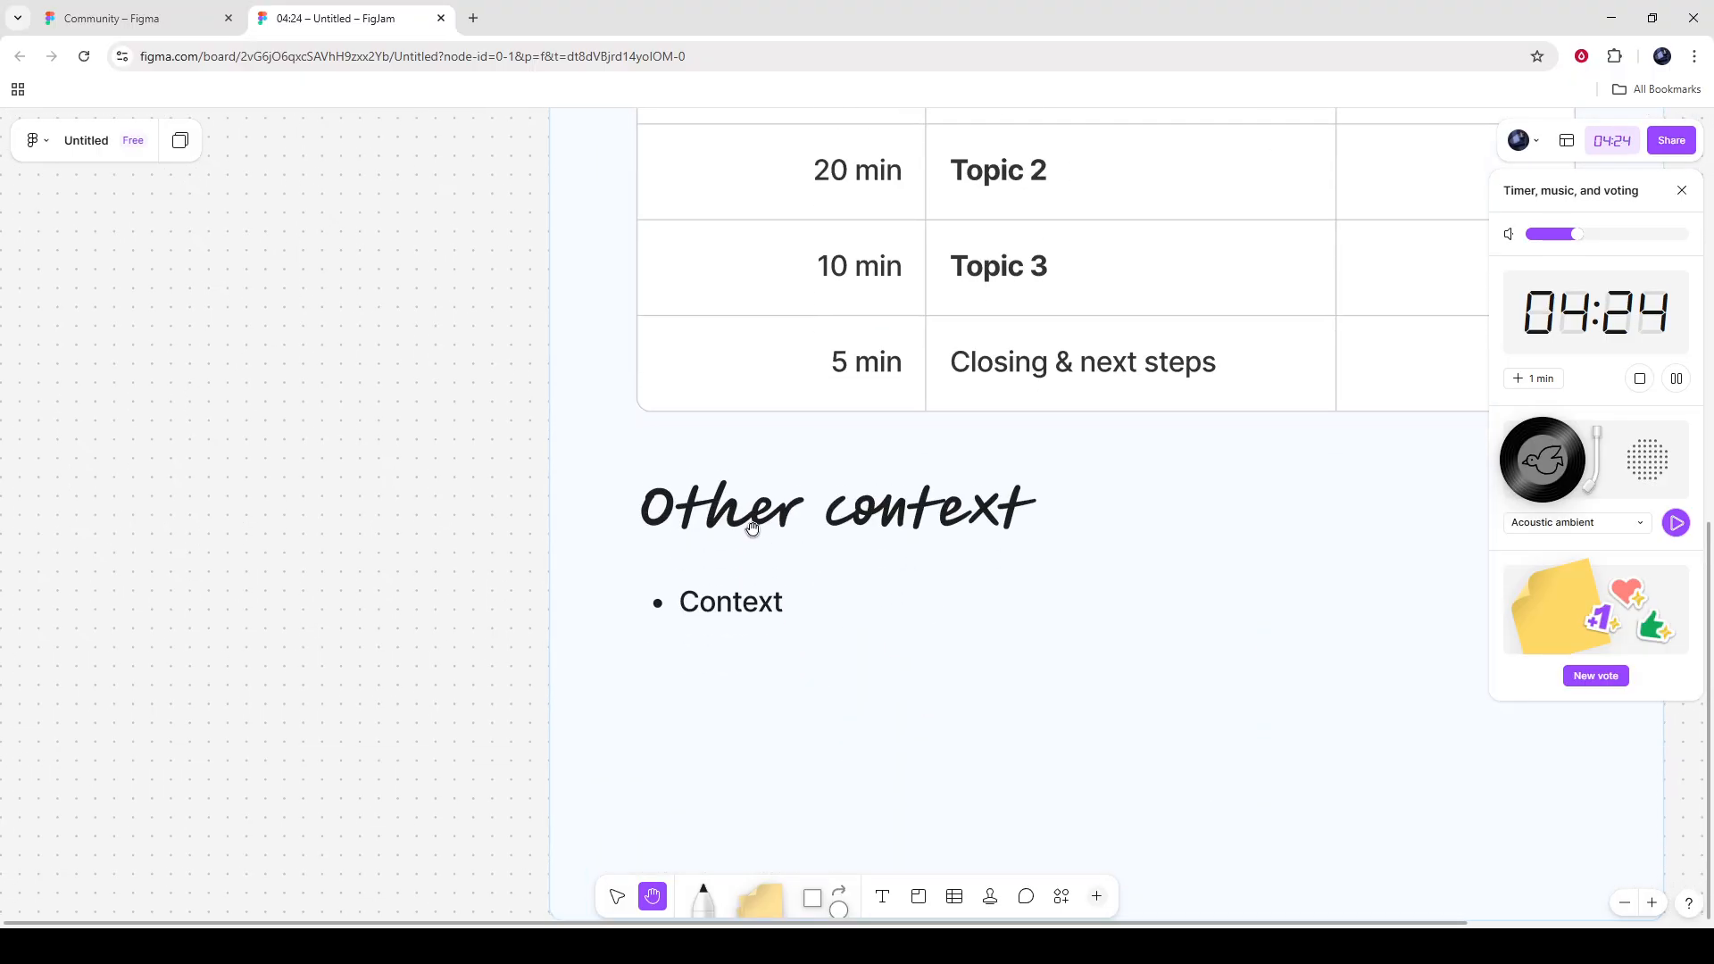
{"action": "left_click", "coordinate": [617, 897]}
{"action": "left_click", "coordinate": [737, 614]}
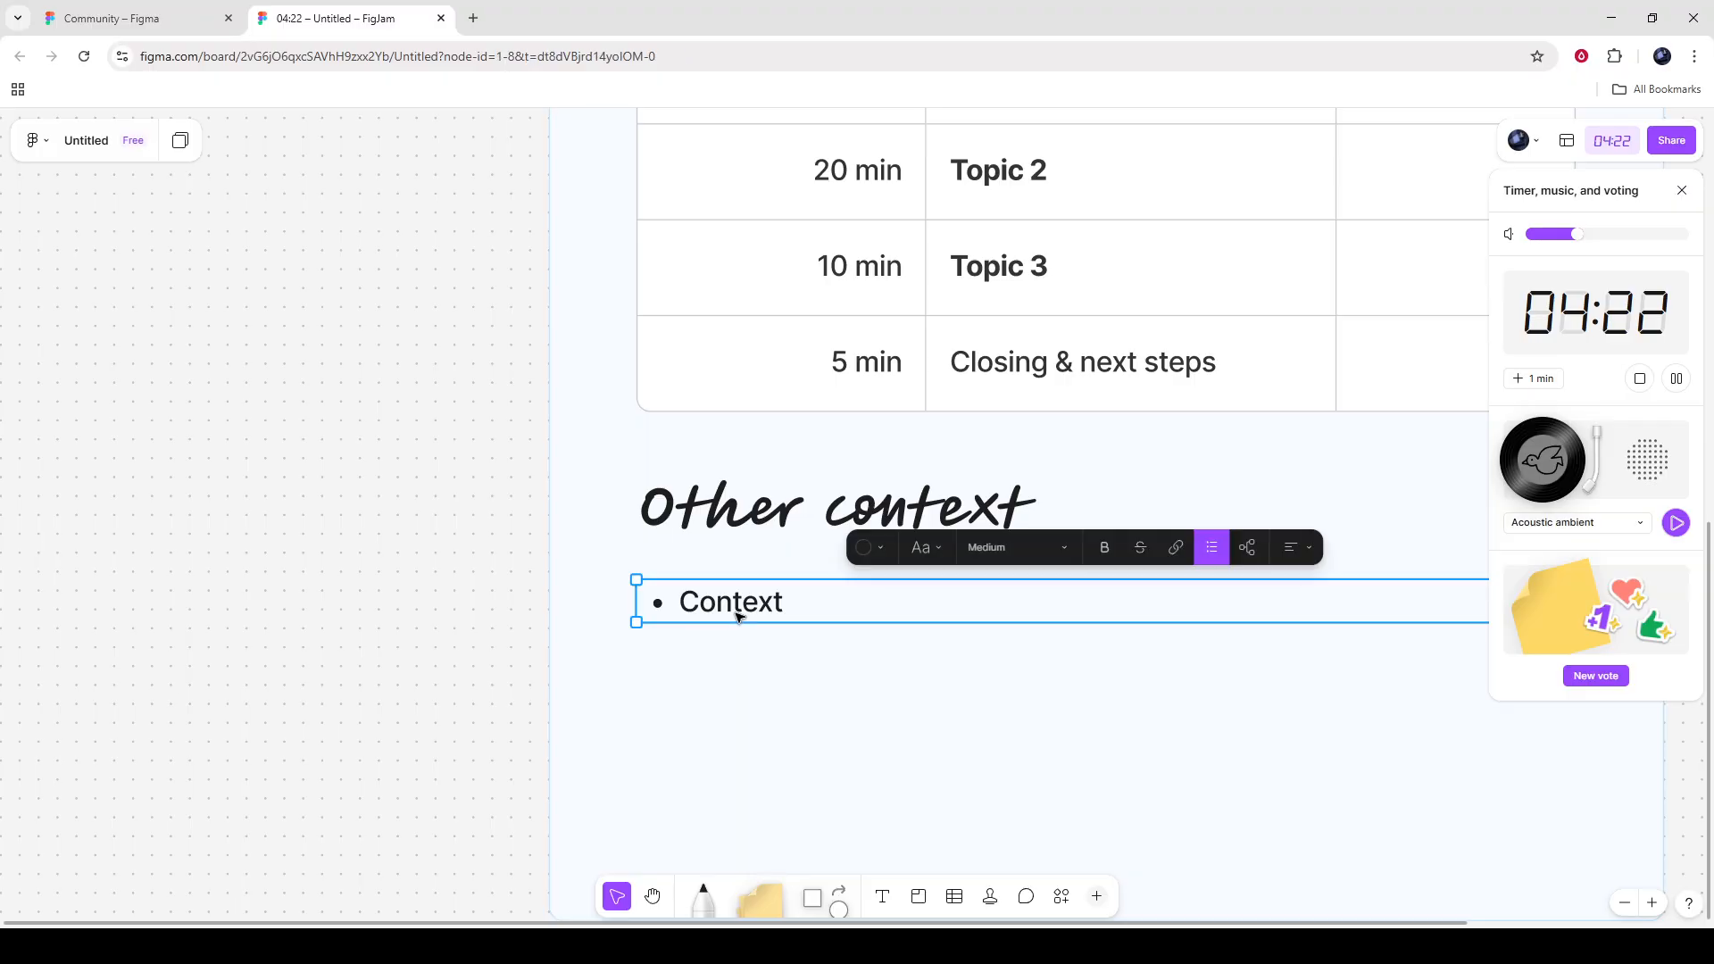
{"action": "left_click", "coordinate": [773, 523]}
{"action": "left_click", "coordinate": [779, 617]}
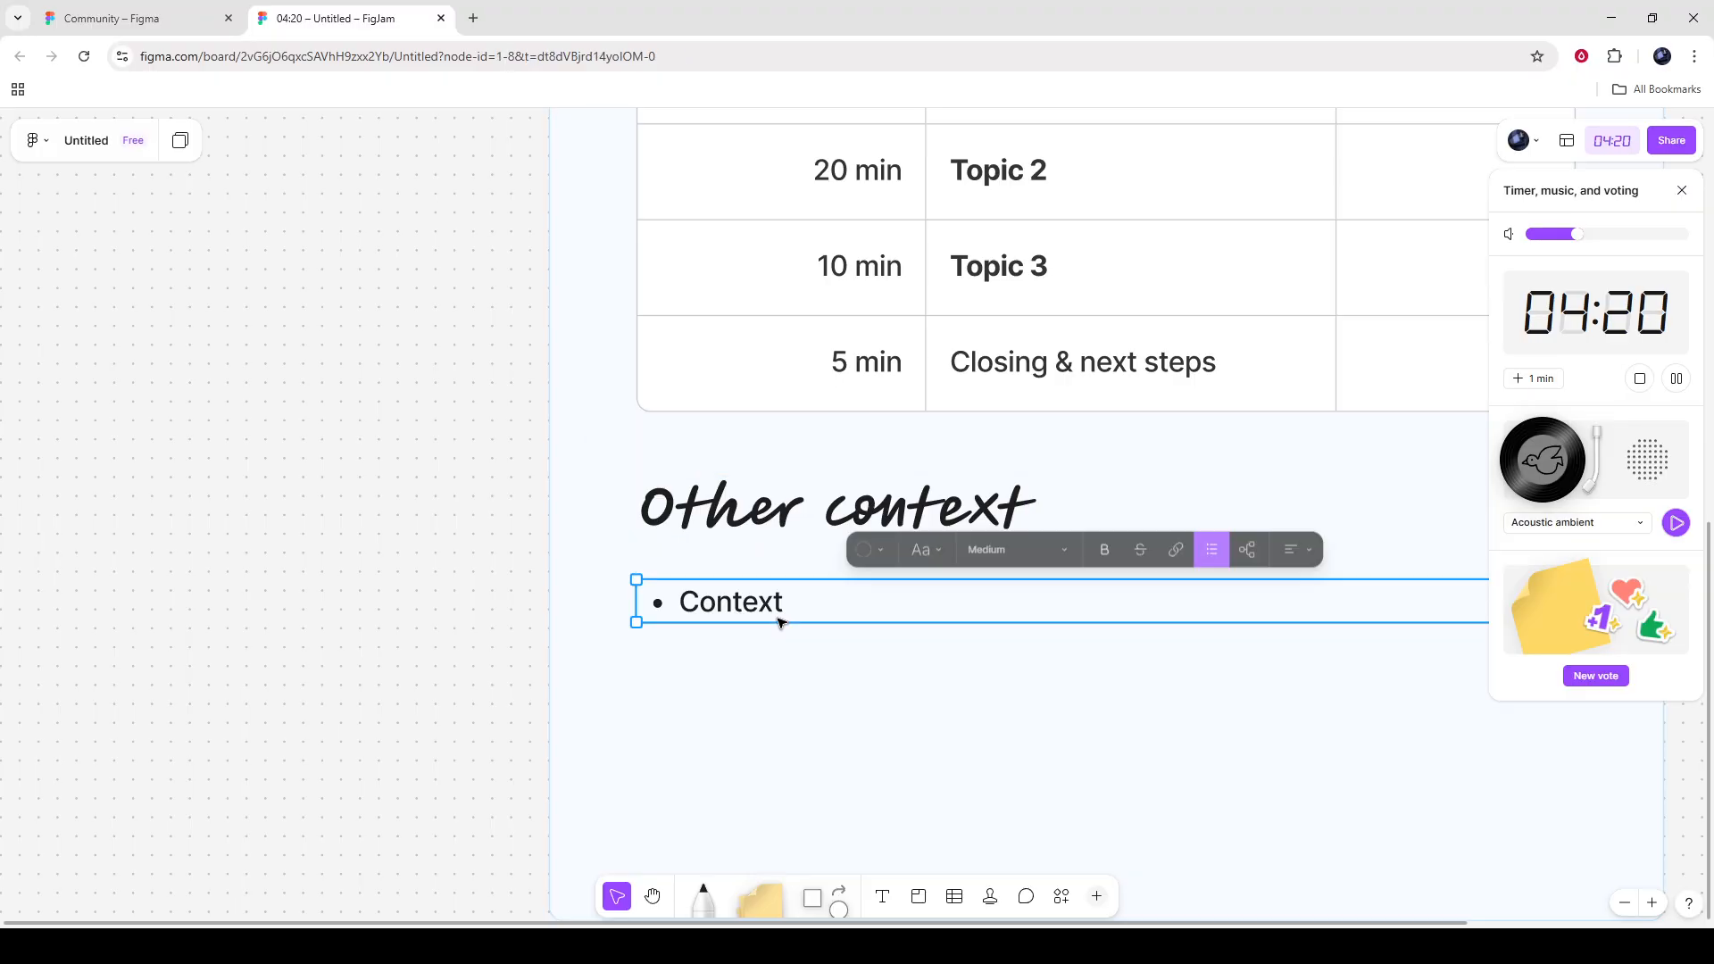
{"action": "scroll", "coordinate": [871, 752], "scroll_direction": "down", "scroll_amount": 1}
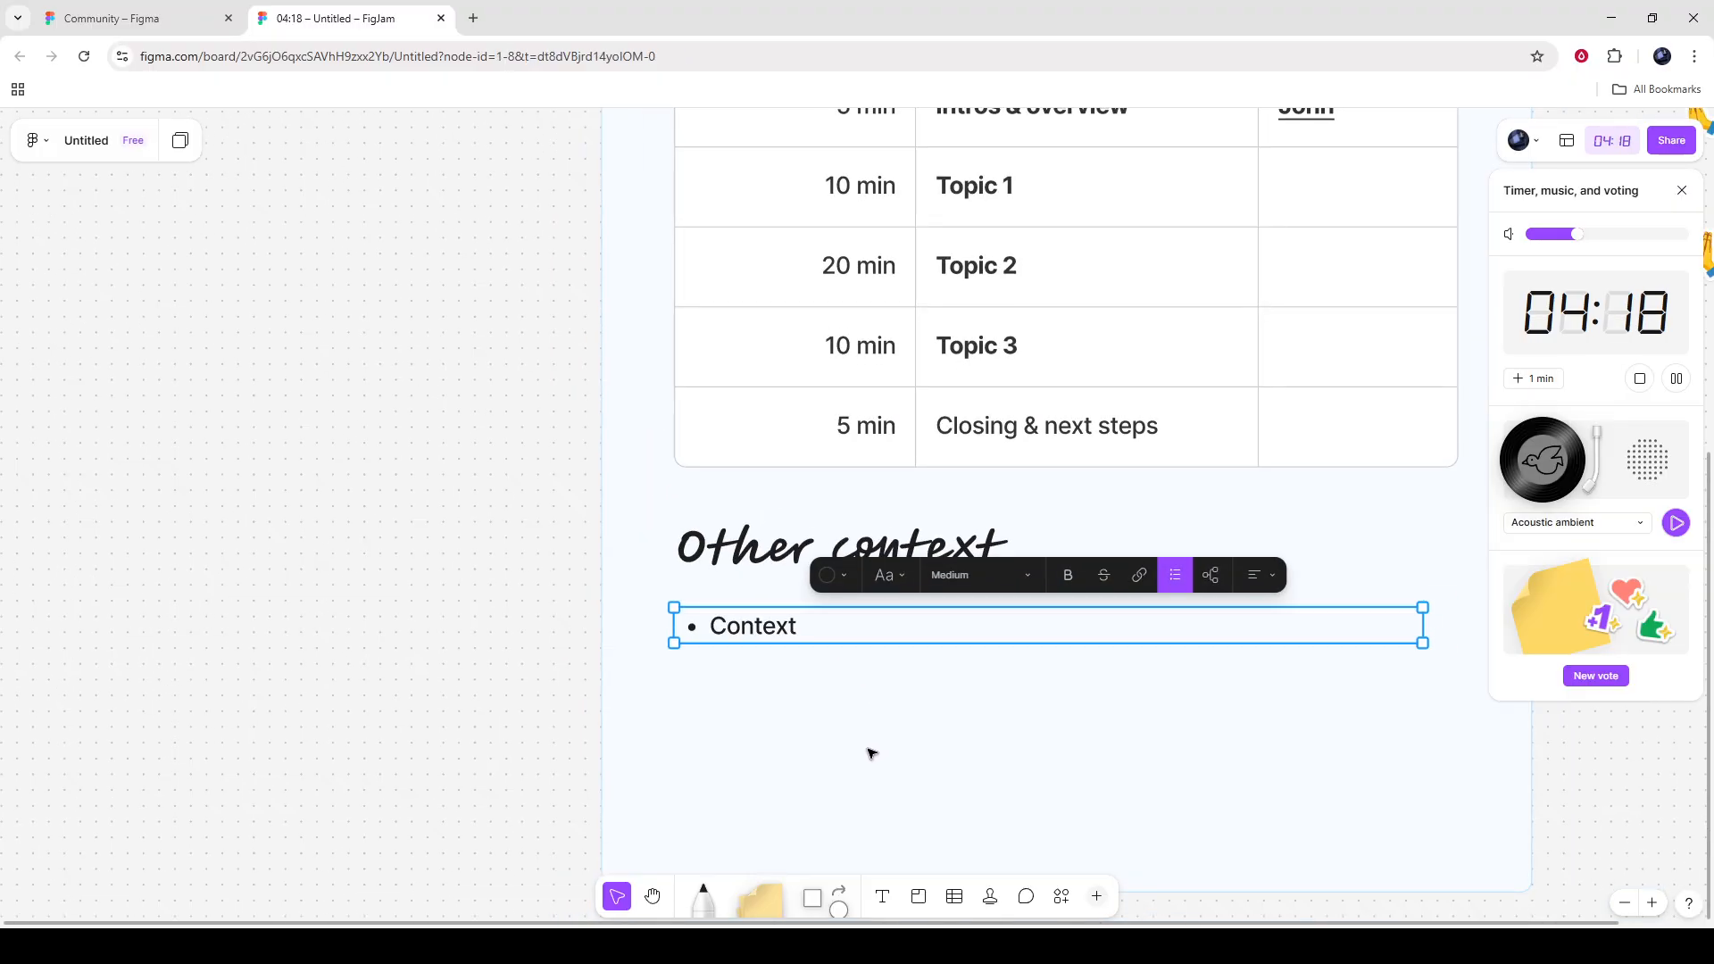
{"action": "scroll", "coordinate": [864, 751], "scroll_direction": "down", "scroll_amount": 1}
{"action": "left_click_drag", "start_coordinate": [765, 624], "coordinate": [765, 711]}
{"action": "left_click", "coordinate": [791, 725]}
{"action": "left_click", "coordinate": [767, 666]}
{"action": "left_click", "coordinate": [773, 612]}
{"action": "left_click", "coordinate": [779, 657]}
{"action": "left_click", "coordinate": [779, 614]}
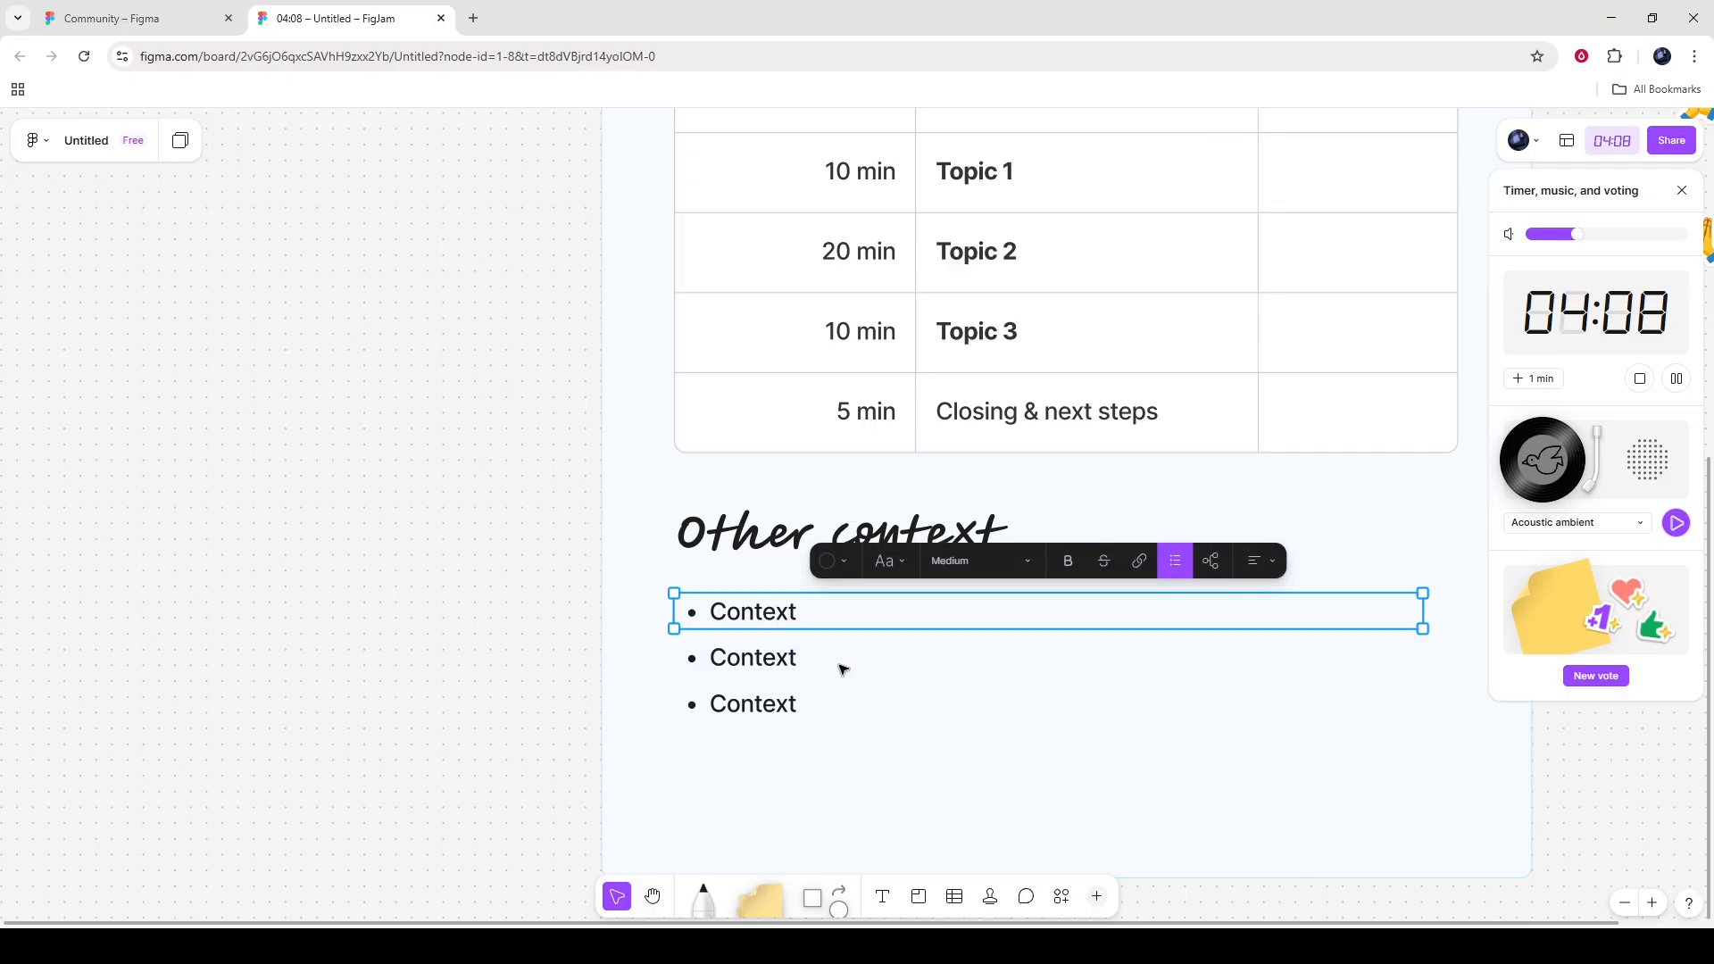
{"action": "left_click", "coordinate": [785, 658]}
{"action": "left_click", "coordinate": [792, 703]}
{"action": "left_click", "coordinate": [785, 615]}
{"action": "scroll", "coordinate": [803, 674], "scroll_direction": "down", "scroll_amount": 2}
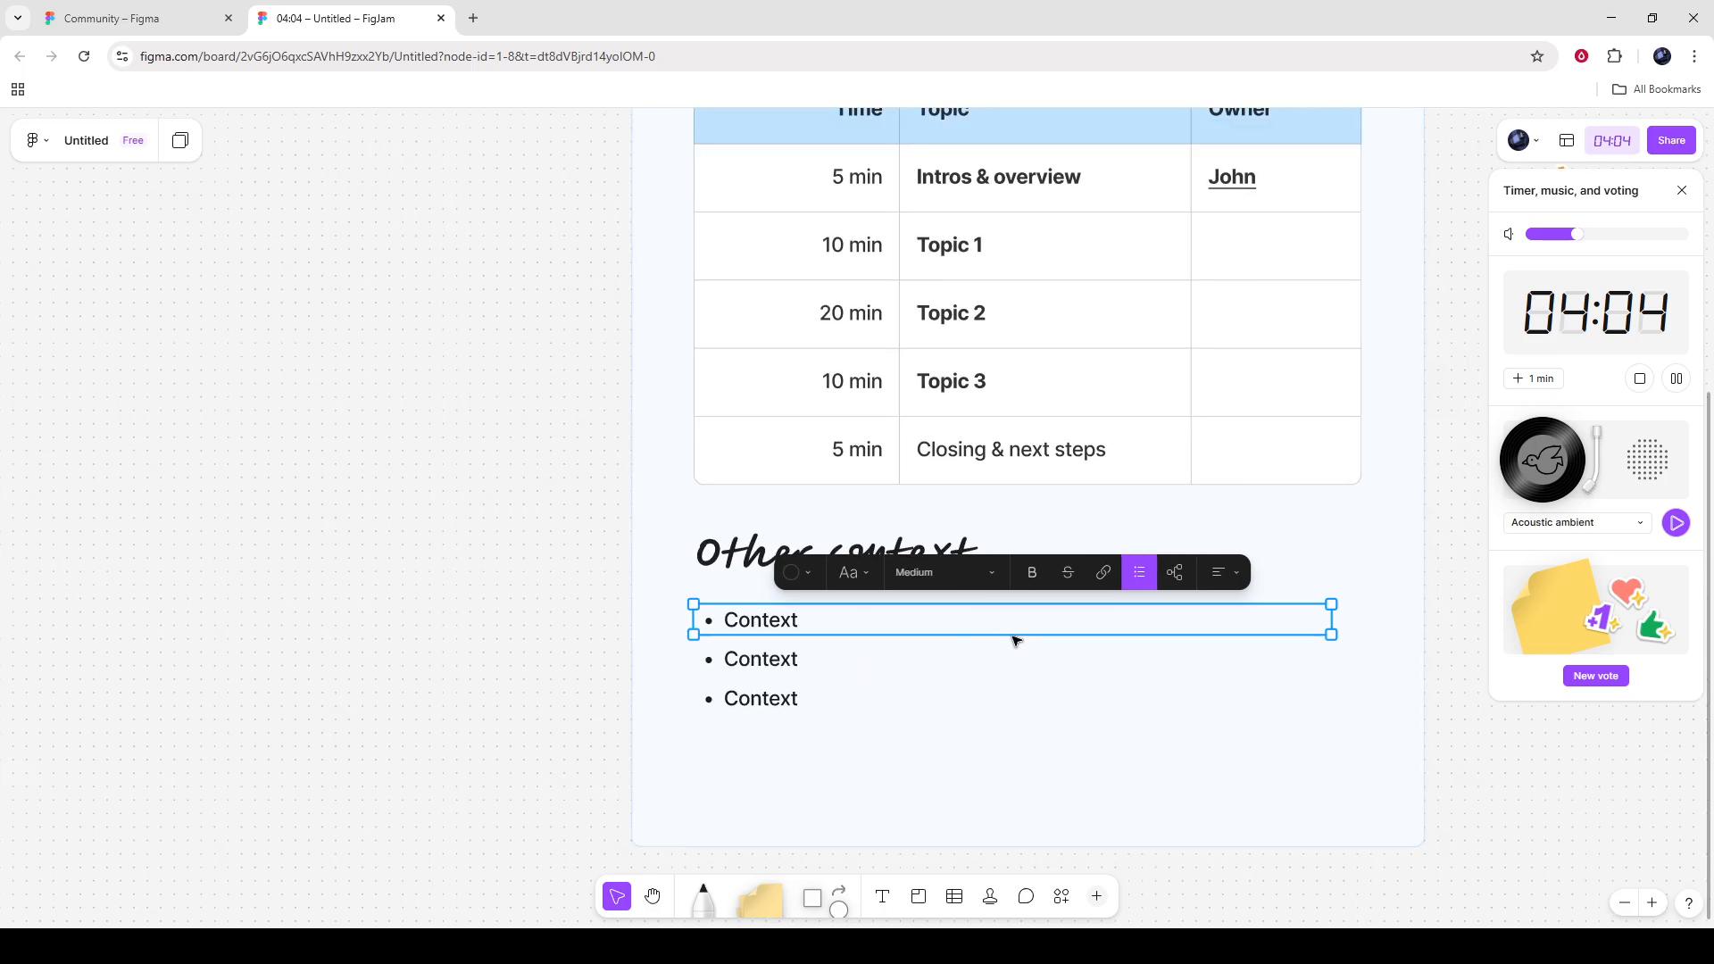
{"action": "scroll", "coordinate": [1083, 697], "scroll_direction": "down", "scroll_amount": 2}
{"action": "scroll", "coordinate": [857, 692], "scroll_direction": "up", "scroll_amount": 2}
{"action": "scroll", "coordinate": [834, 688], "scroll_direction": "up", "scroll_amount": 5}
{"action": "scroll", "coordinate": [804, 679], "scroll_direction": "down", "scroll_amount": 5}
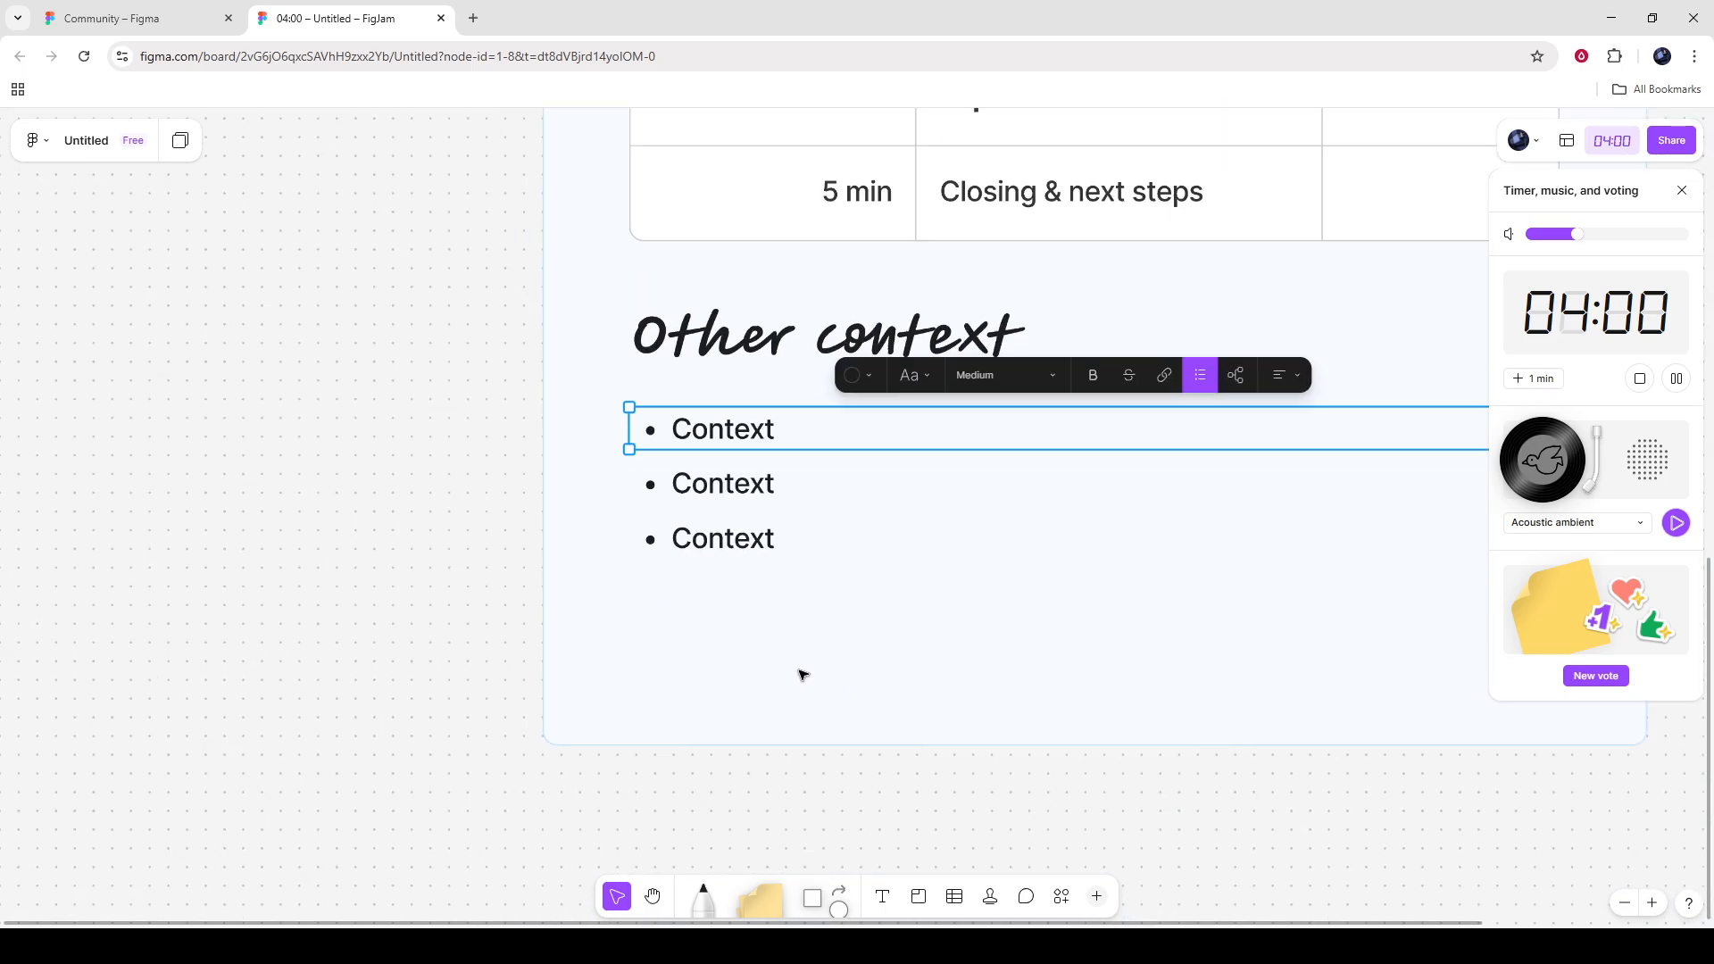
Place a yellow sticky note beside the Context bullets in the Other context section with the text "Names:"
{"action": "scroll", "coordinate": [1123, 649], "scroll_direction": "up", "scroll_amount": 2}
{"action": "left_click", "coordinate": [1241, 667]}
{"action": "scroll", "coordinate": [759, 683], "scroll_direction": "up", "scroll_amount": 5}
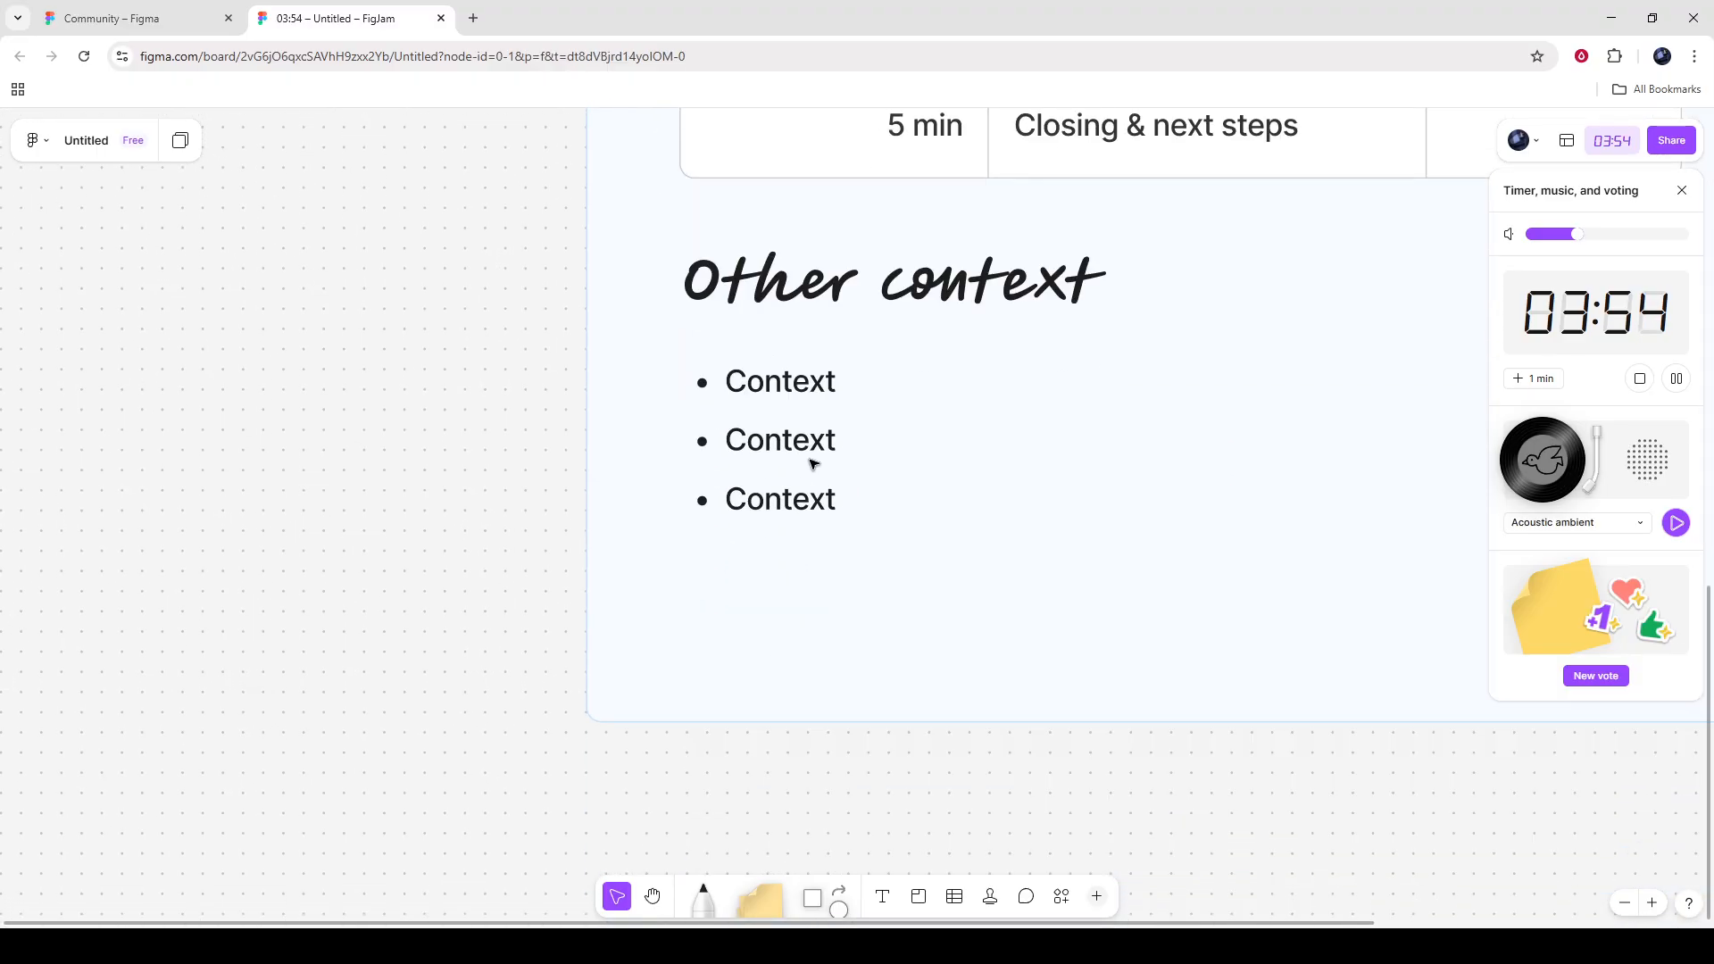
{"action": "left_click", "coordinate": [770, 912]}
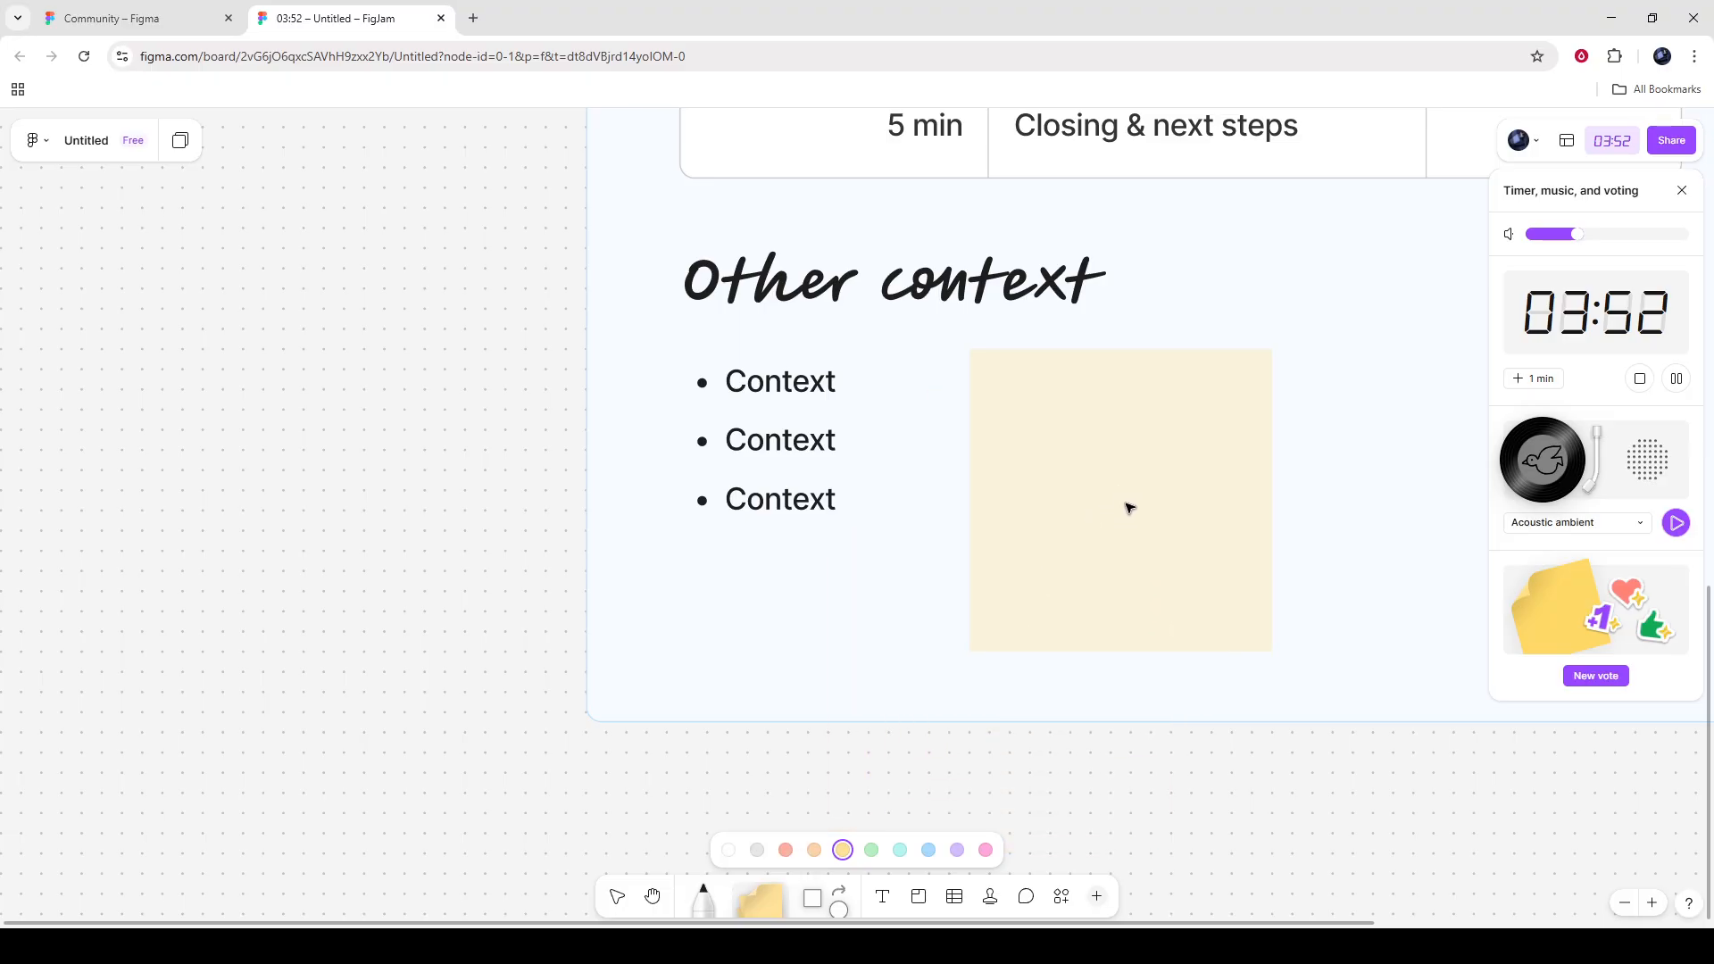
{"action": "left_click", "coordinate": [1125, 507]}
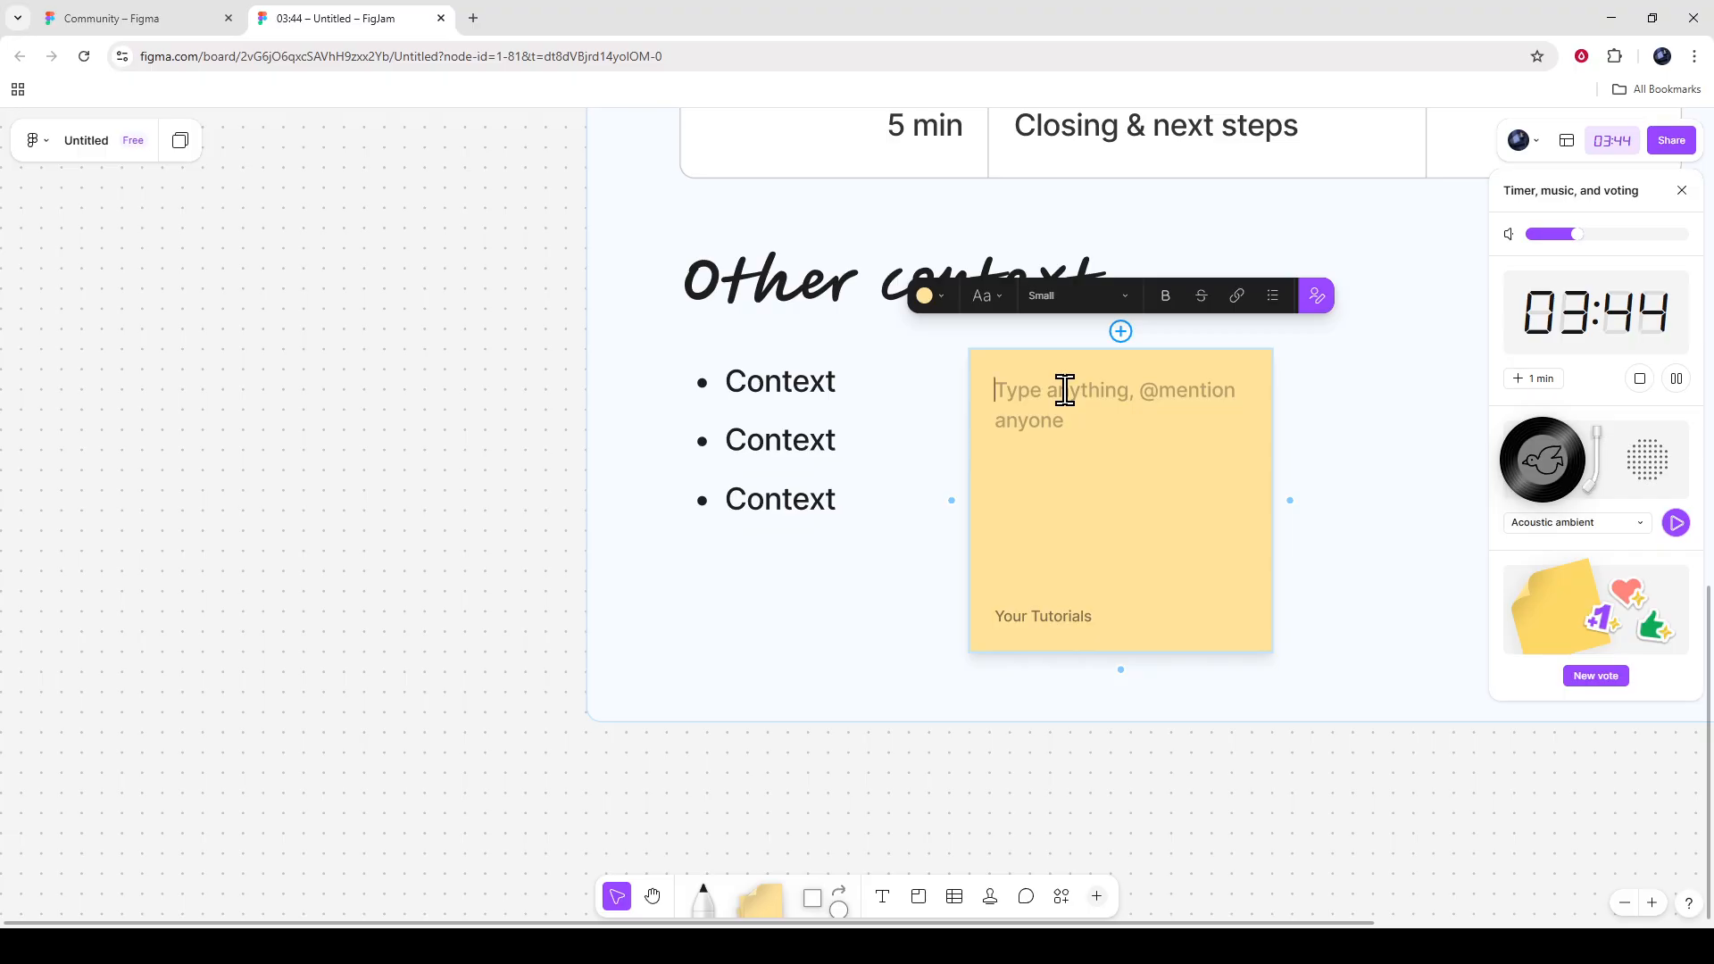
{"action": "type", "text": "Nmed"}
{"action": "key", "text": "BackSpace"}
{"action": "key", "text": "BackSpace"}
{"action": "type", "text": "es"}
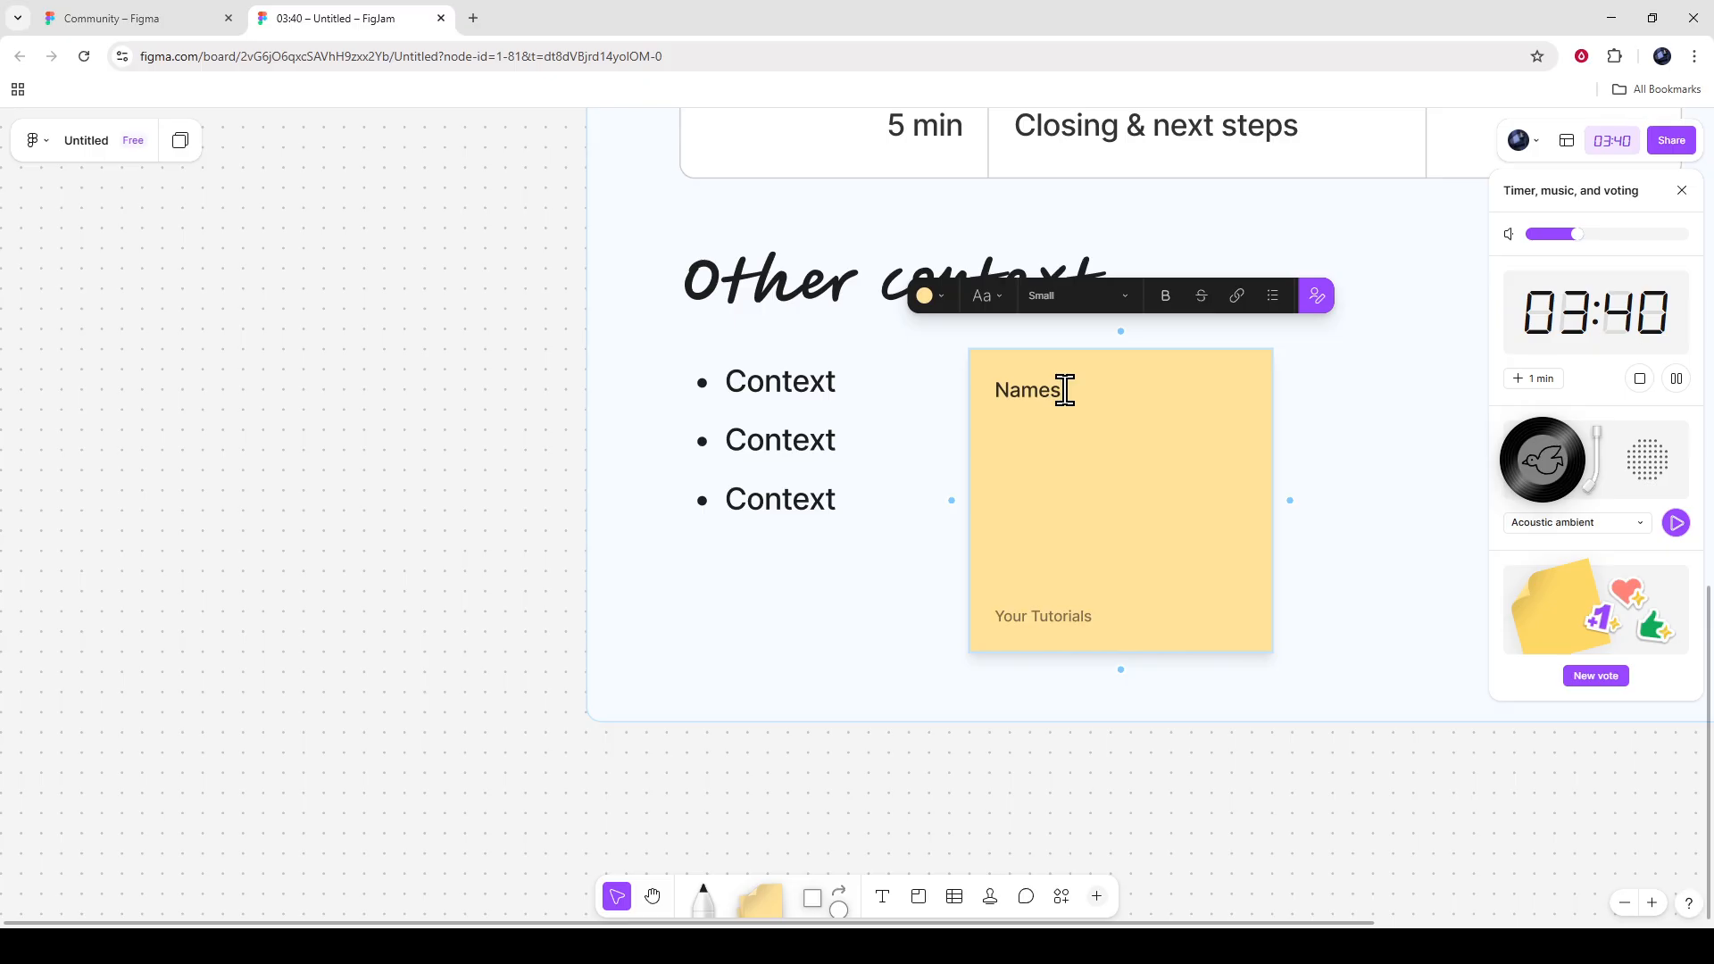
{"action": "type", "text": ":"}
{"action": "left_click", "coordinate": [1098, 431]}
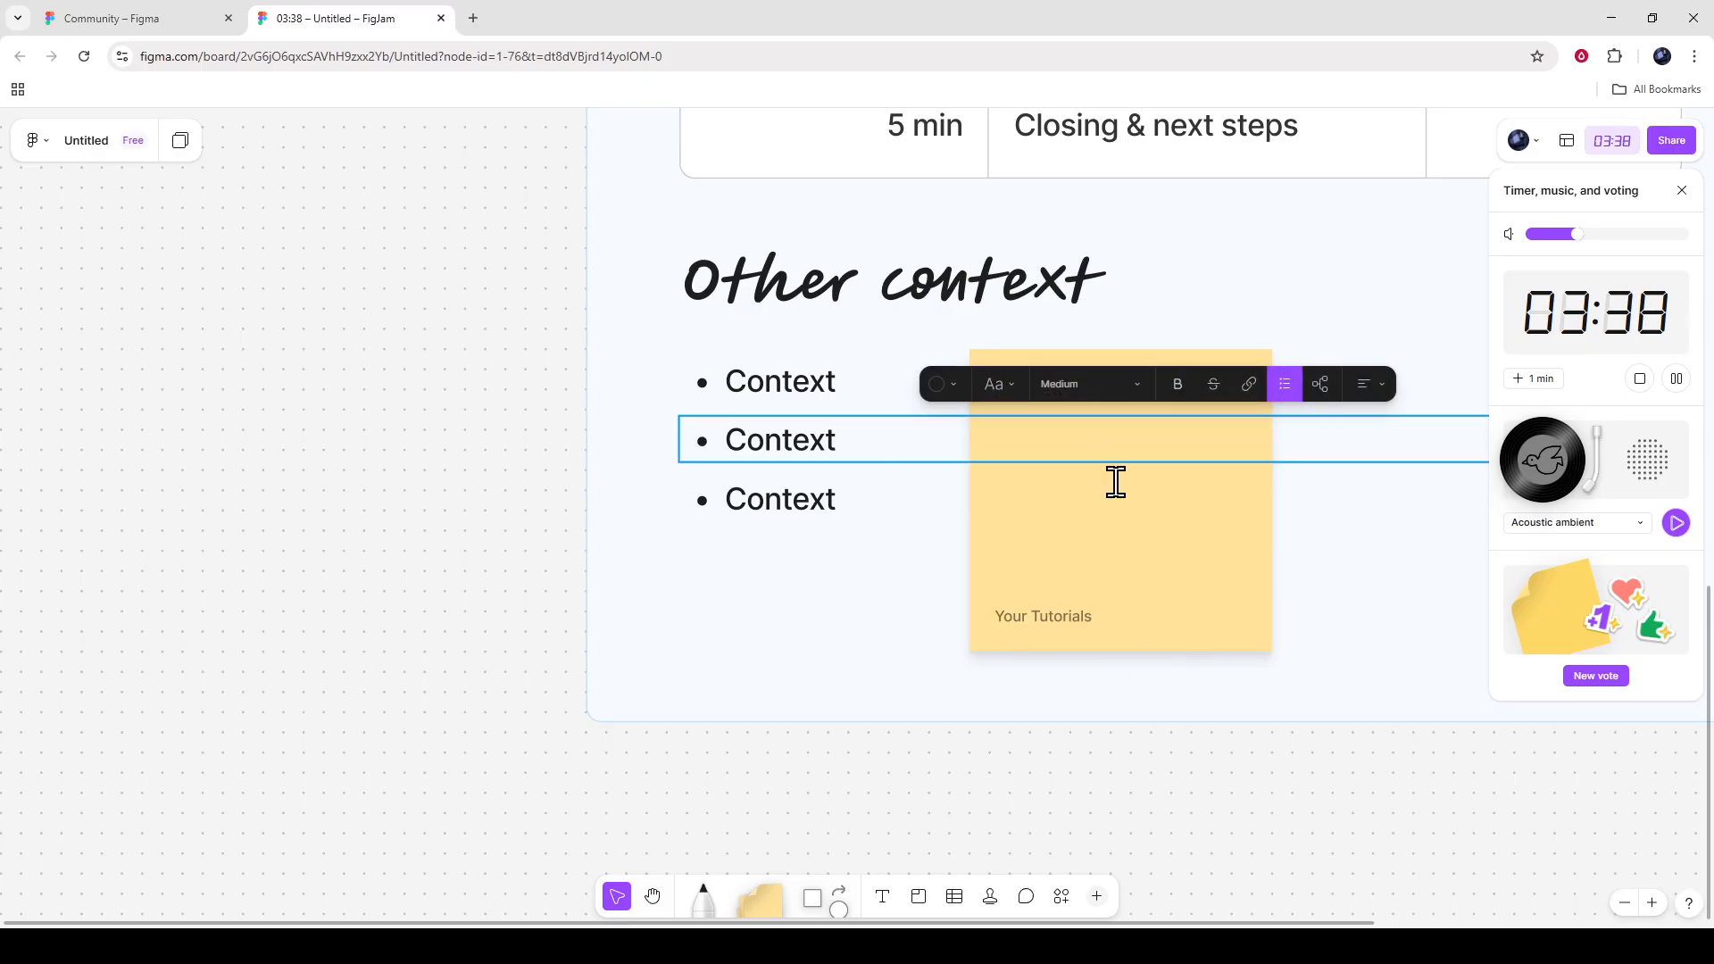
{"action": "left_click", "coordinate": [425, 453]}
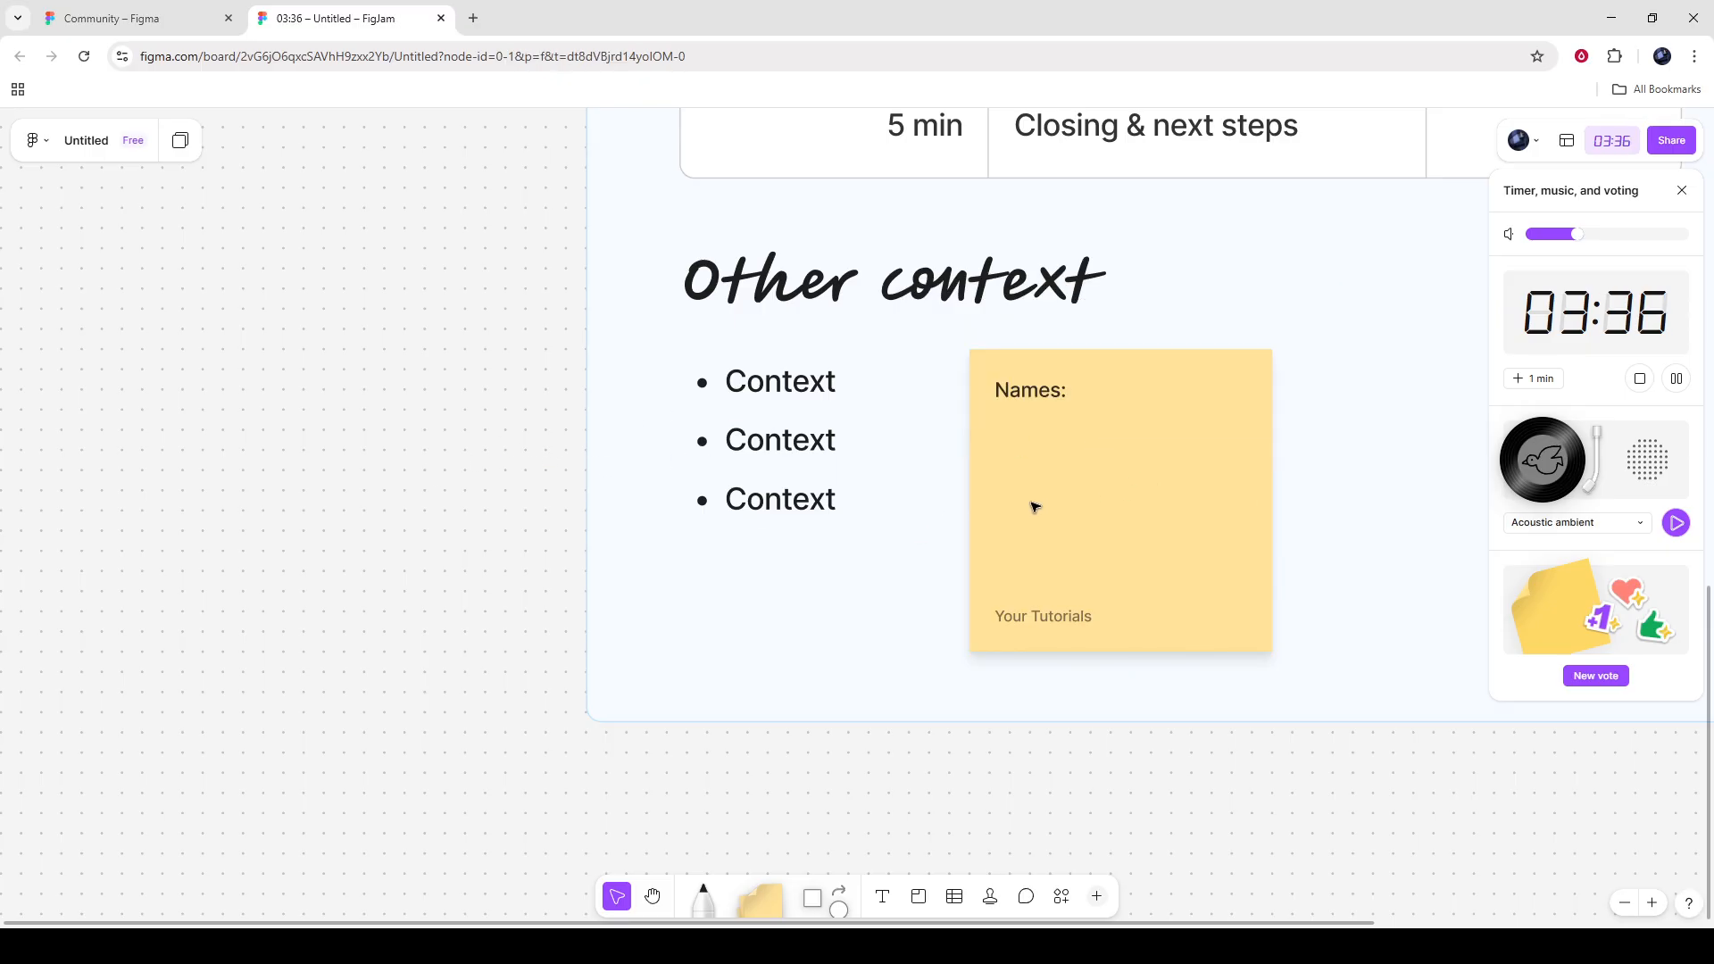
Review the whole meeting board, from the Other context section and agenda table up to the meeting goals
{"action": "scroll", "coordinate": [1036, 507], "scroll_direction": "down", "scroll_amount": 3}
{"action": "scroll", "coordinate": [1093, 516], "scroll_direction": "down", "scroll_amount": 5}
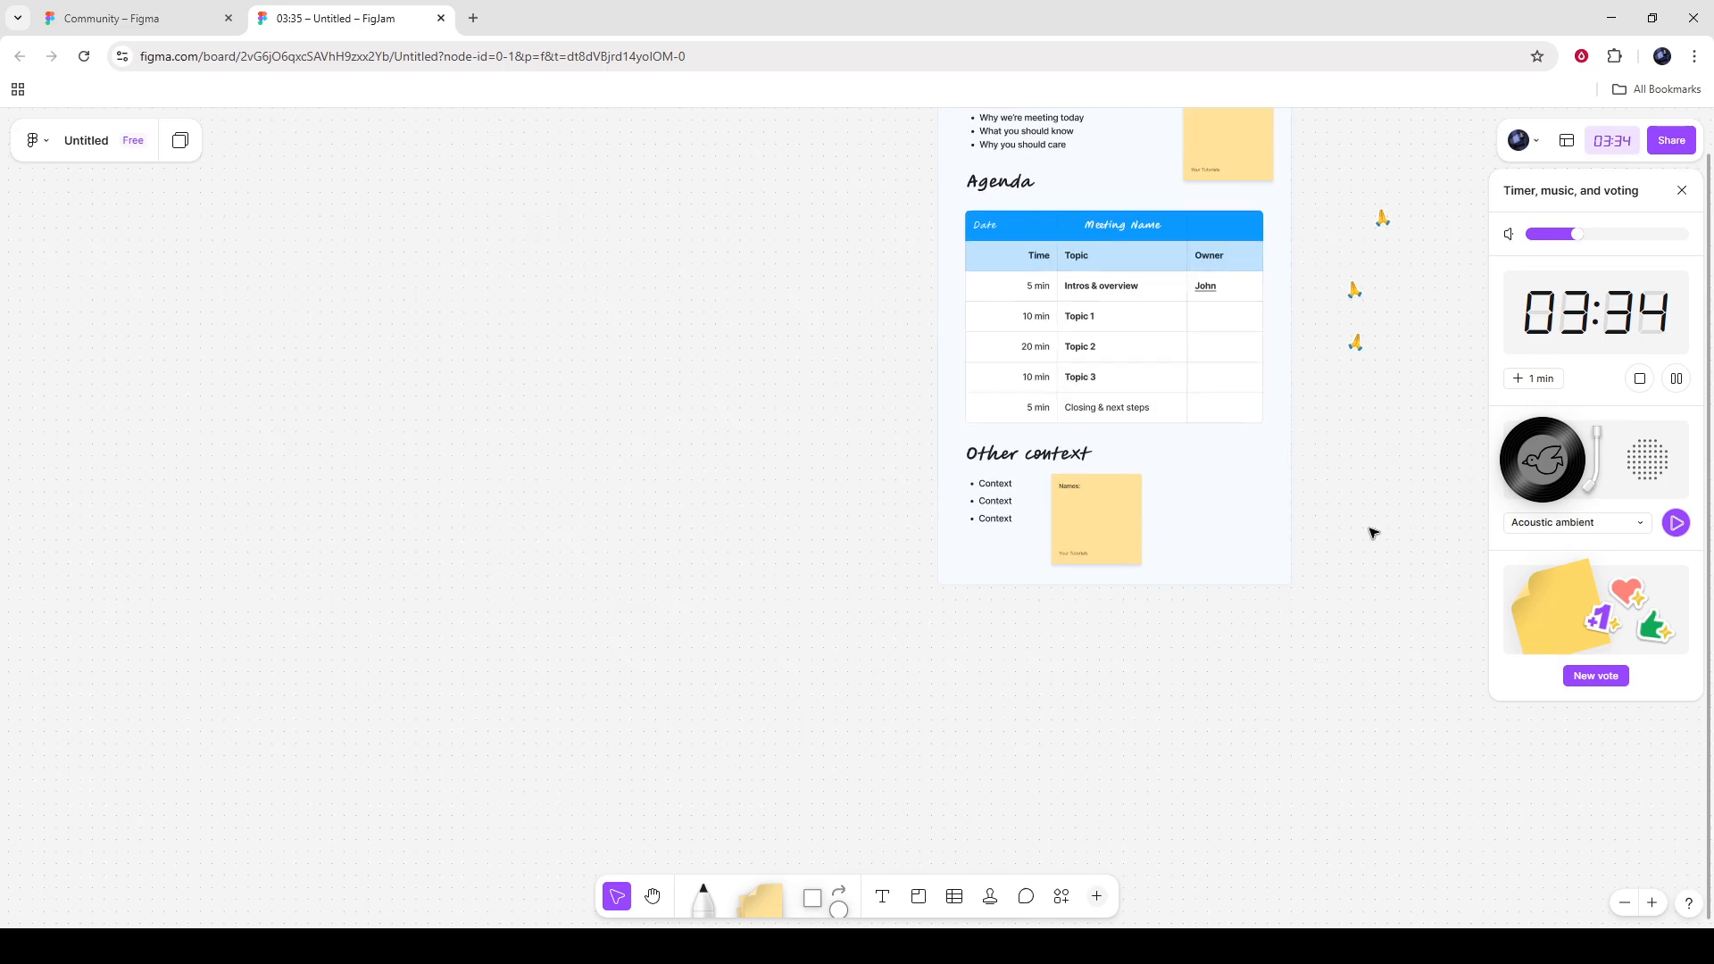
{"action": "scroll", "coordinate": [1390, 493], "scroll_direction": "up", "scroll_amount": 1}
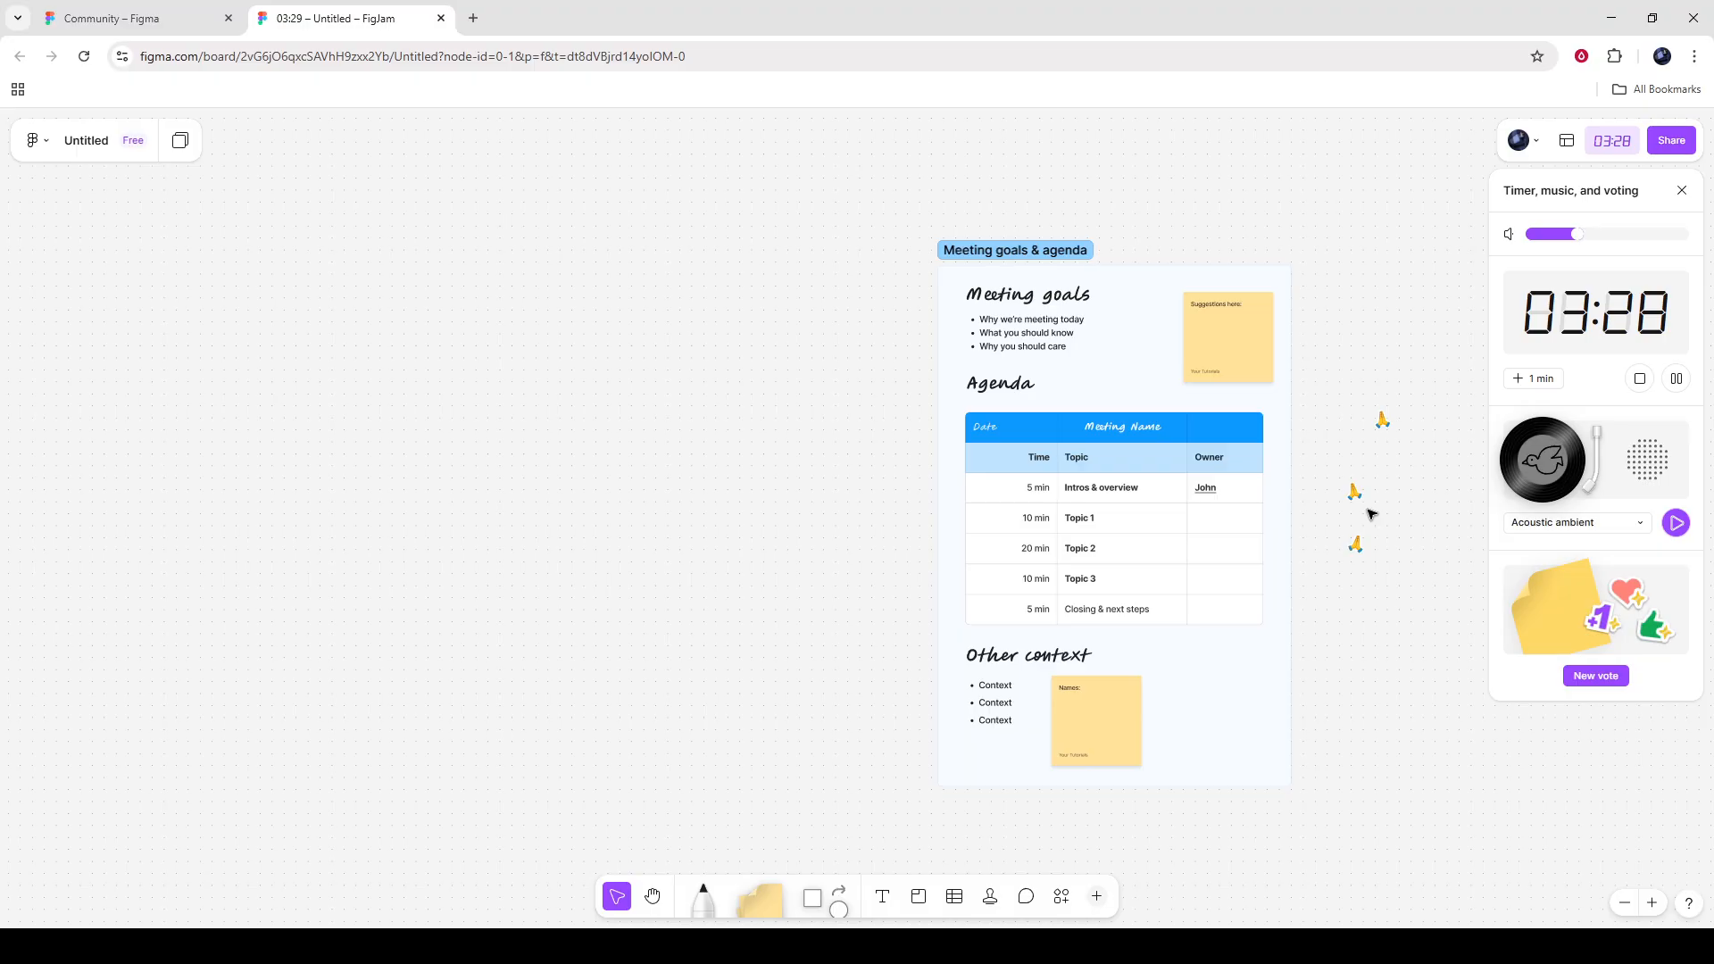
{"action": "left_click", "coordinate": [653, 896]}
{"action": "left_click_drag", "start_coordinate": [1448, 805], "coordinate": [1243, 785]}
{"action": "scroll", "coordinate": [1036, 583], "scroll_direction": "up", "scroll_amount": 4}
{"action": "left_click_drag", "start_coordinate": [1045, 735], "coordinate": [1185, 708]}
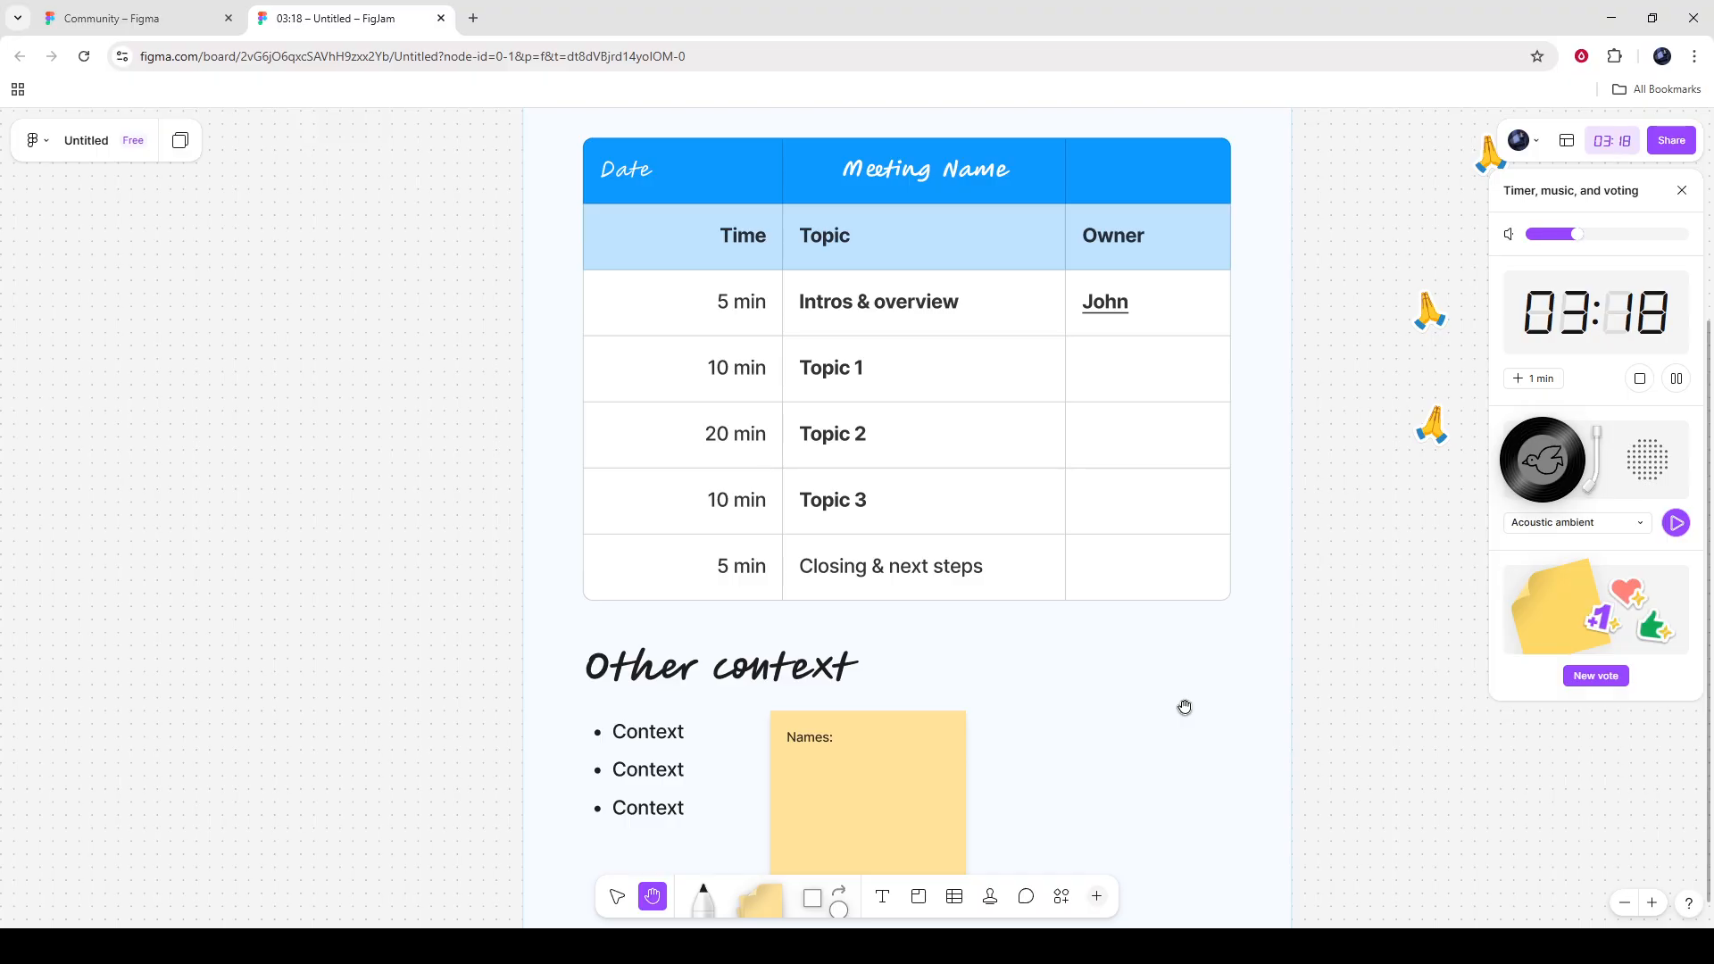
{"action": "scroll", "coordinate": [1179, 641], "scroll_direction": "up", "scroll_amount": 4}
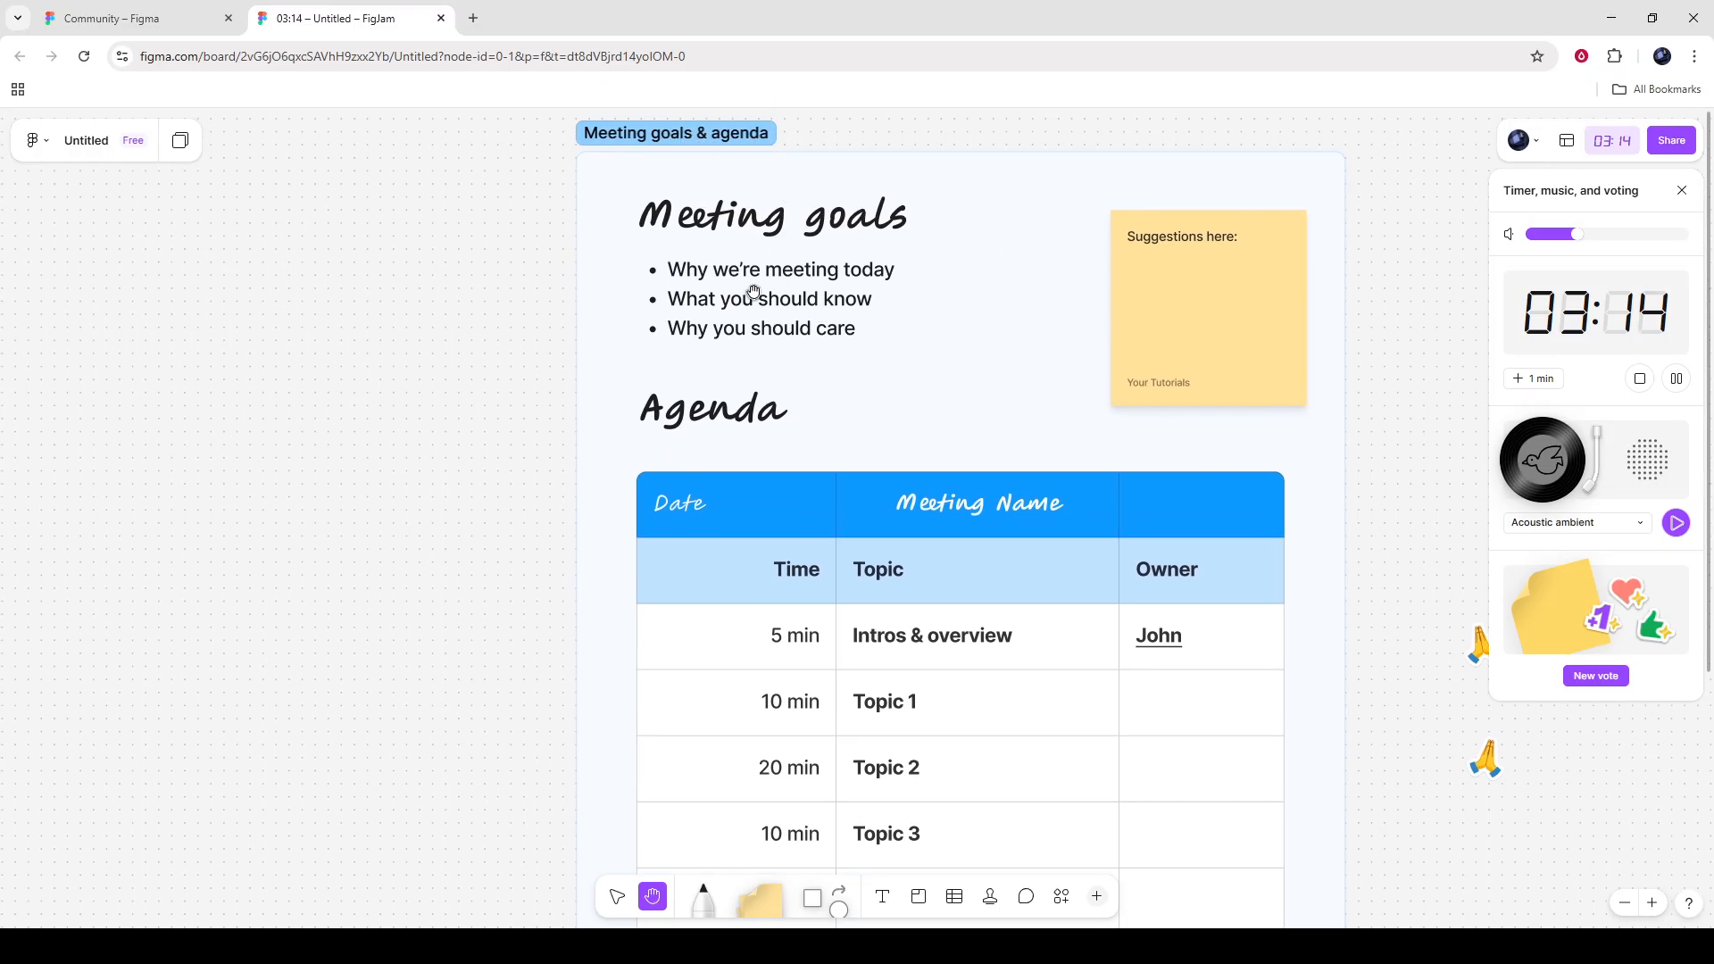
{"action": "scroll", "coordinate": [739, 298], "scroll_direction": "up", "scroll_amount": 2}
{"action": "scroll", "coordinate": [738, 298], "scroll_direction": "left", "scroll_amount": 1}
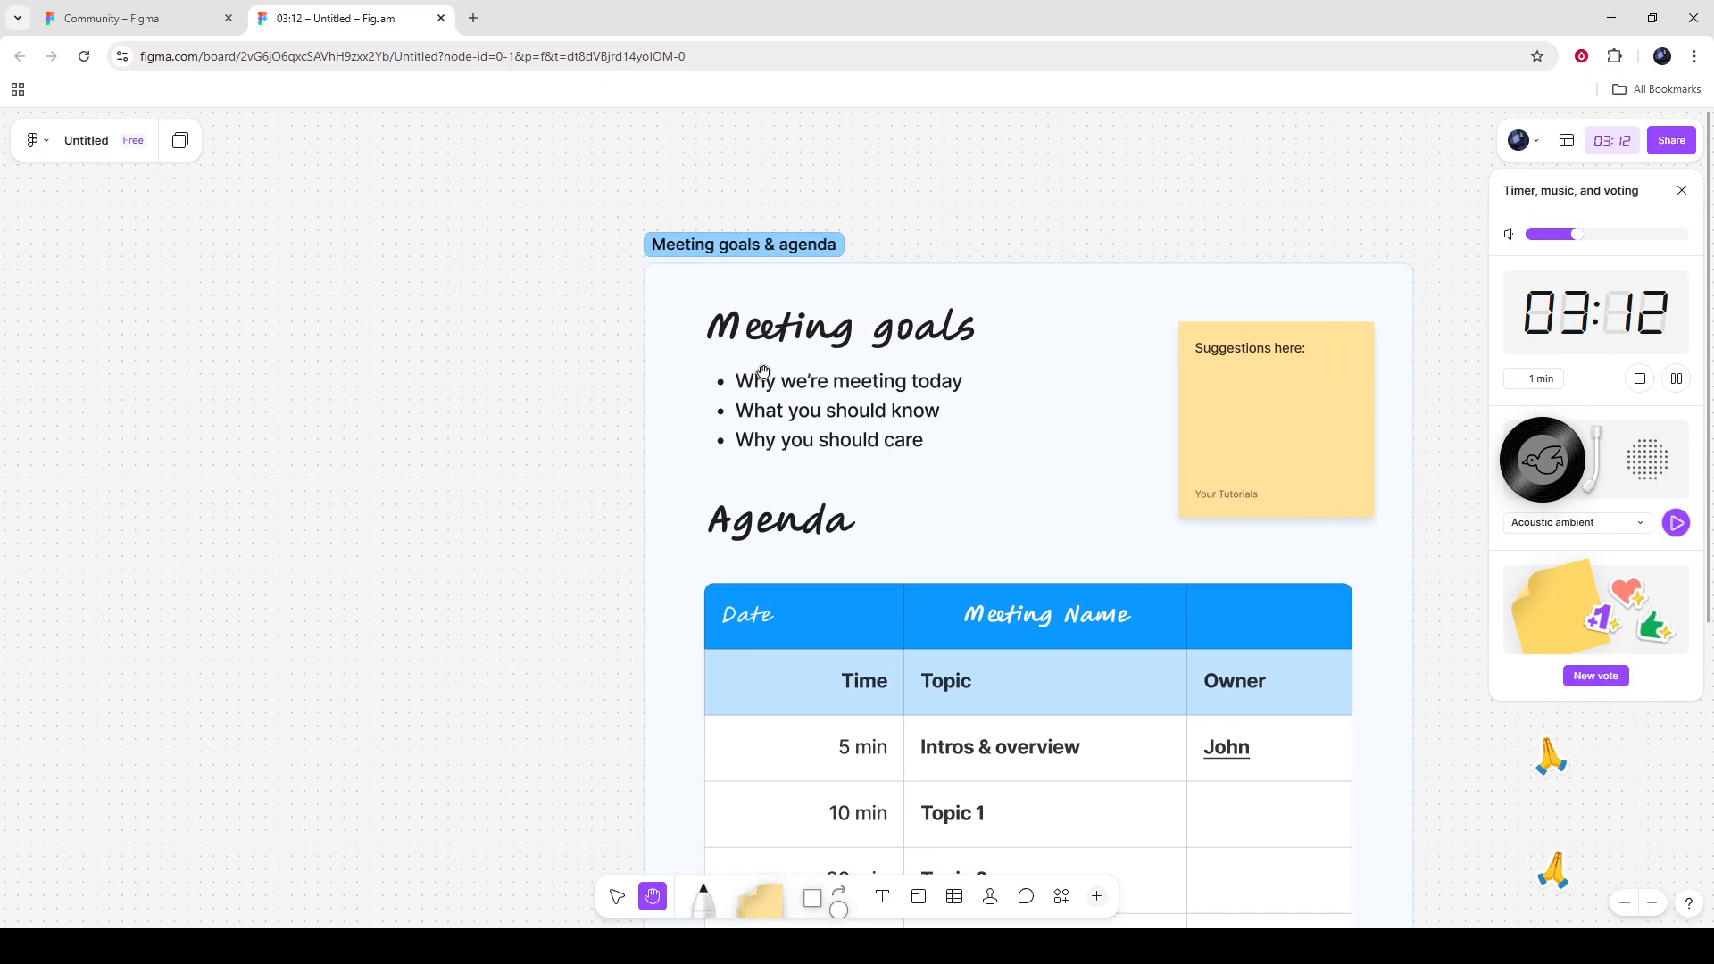
{"action": "scroll", "coordinate": [790, 455], "scroll_direction": "up", "scroll_amount": 2}
{"action": "scroll", "coordinate": [796, 471], "scroll_direction": "down", "scroll_amount": 2}
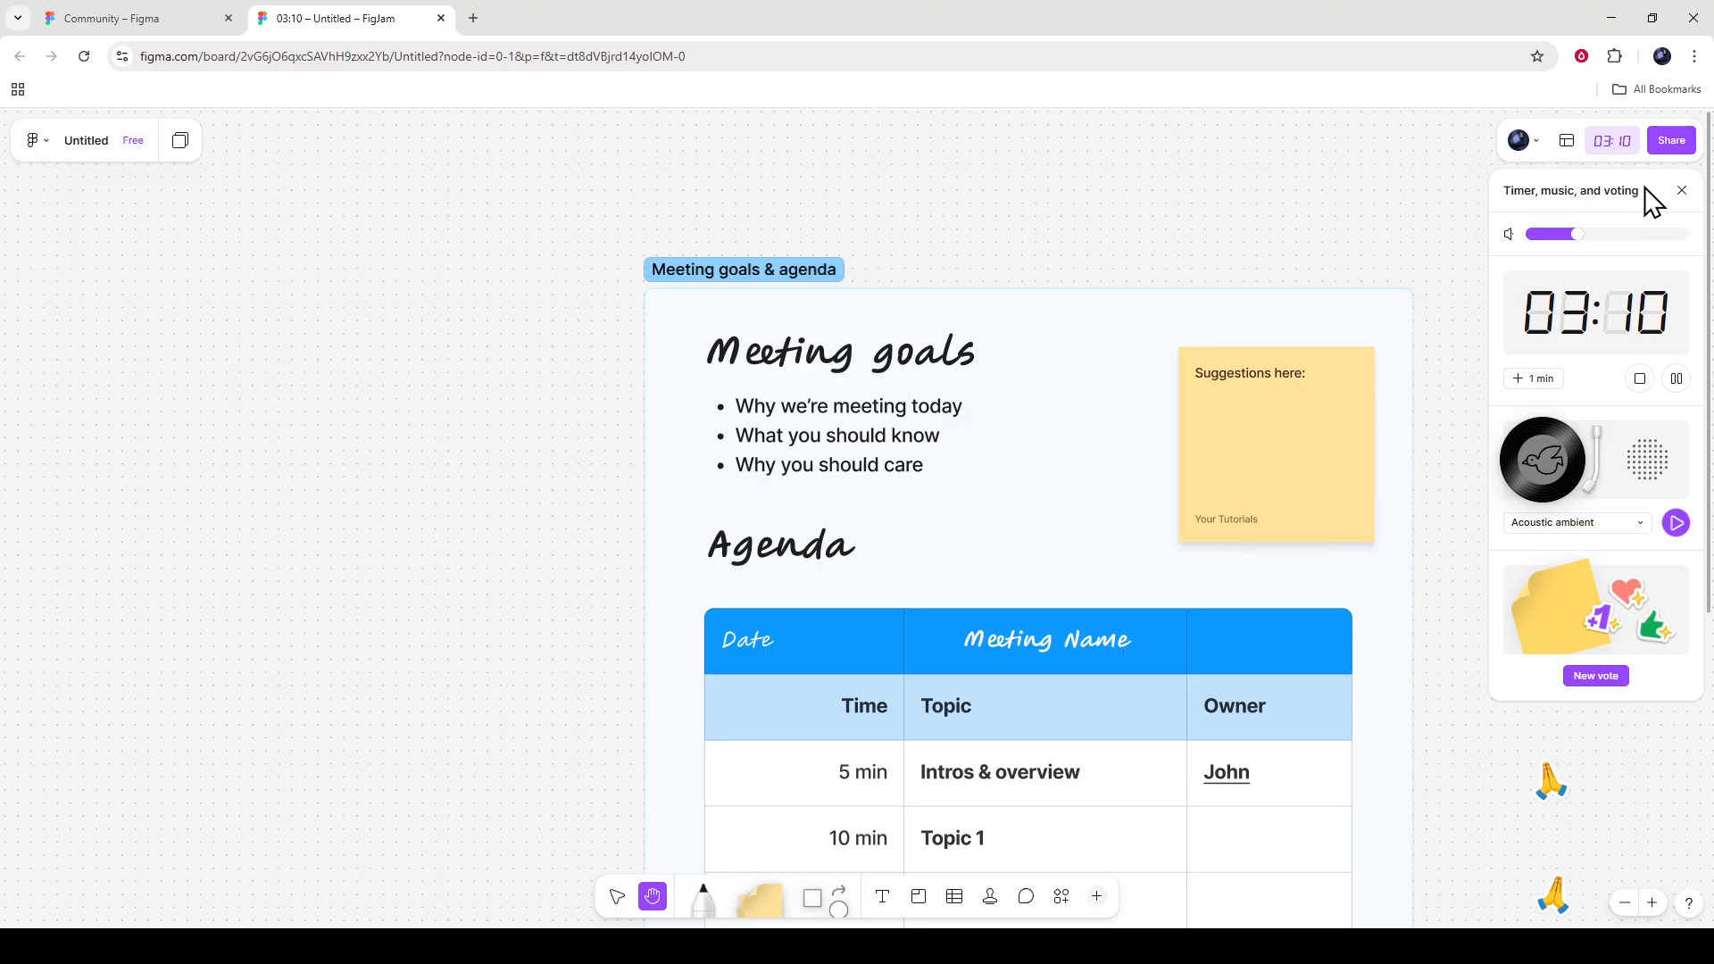
Copy the board's share link and close the sharing dialog
{"action": "left_click", "coordinate": [1680, 145]}
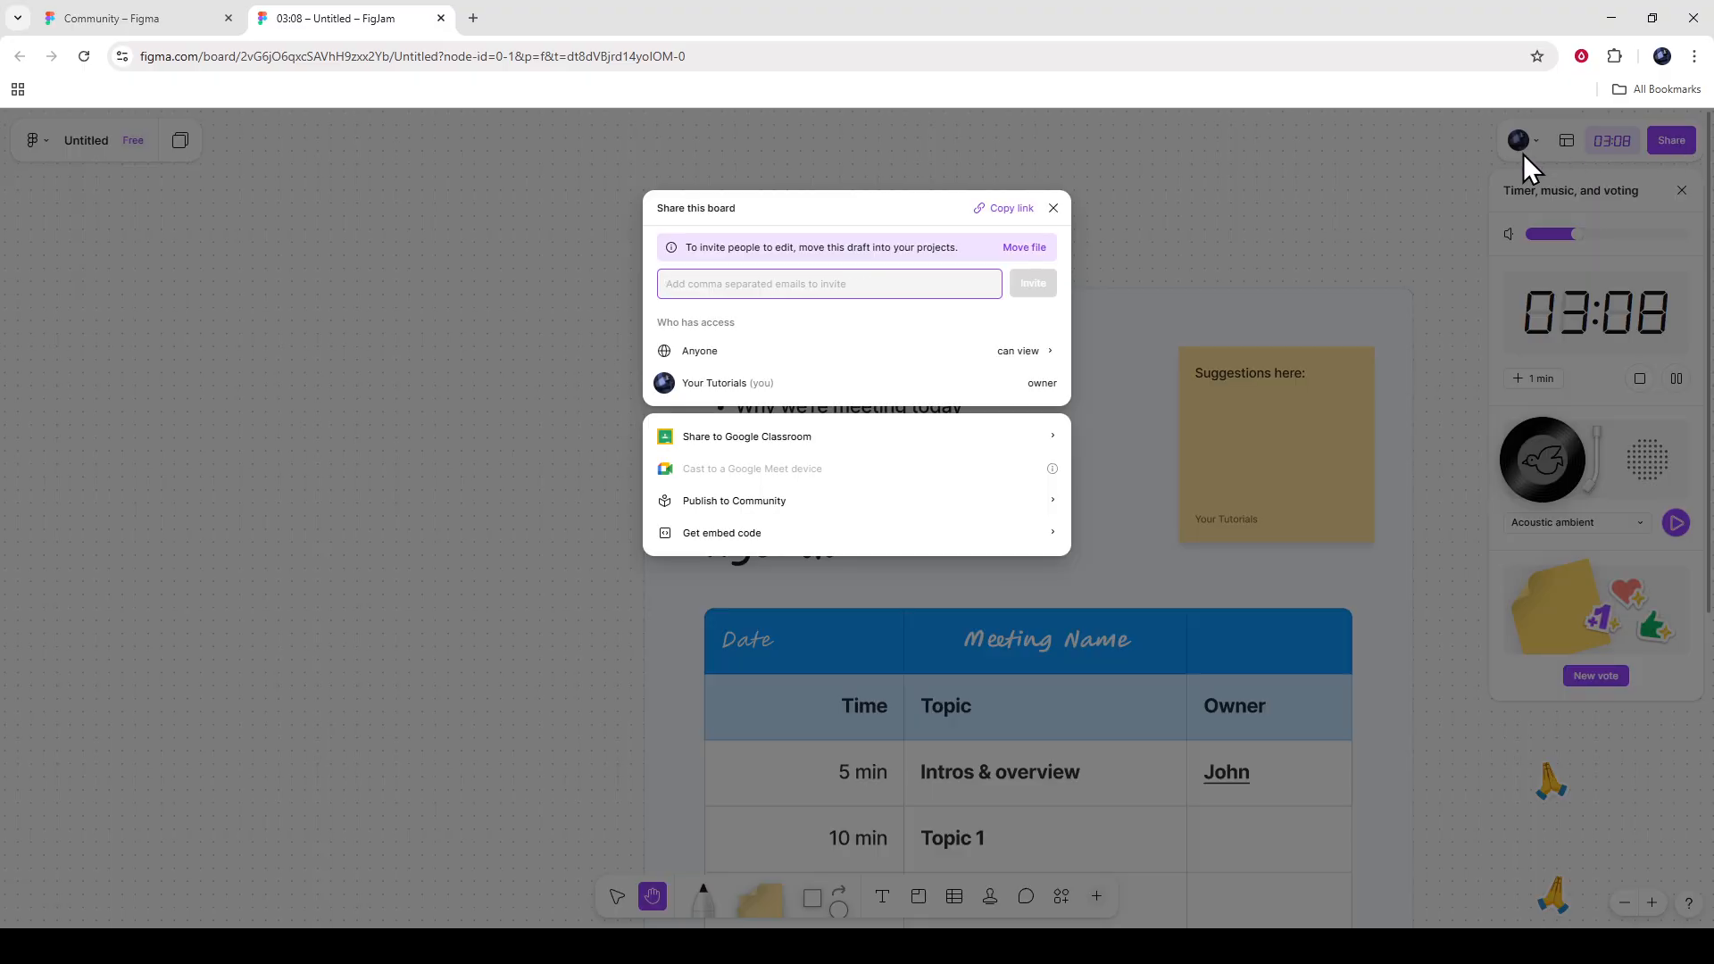
{"action": "left_click", "coordinate": [1006, 211]}
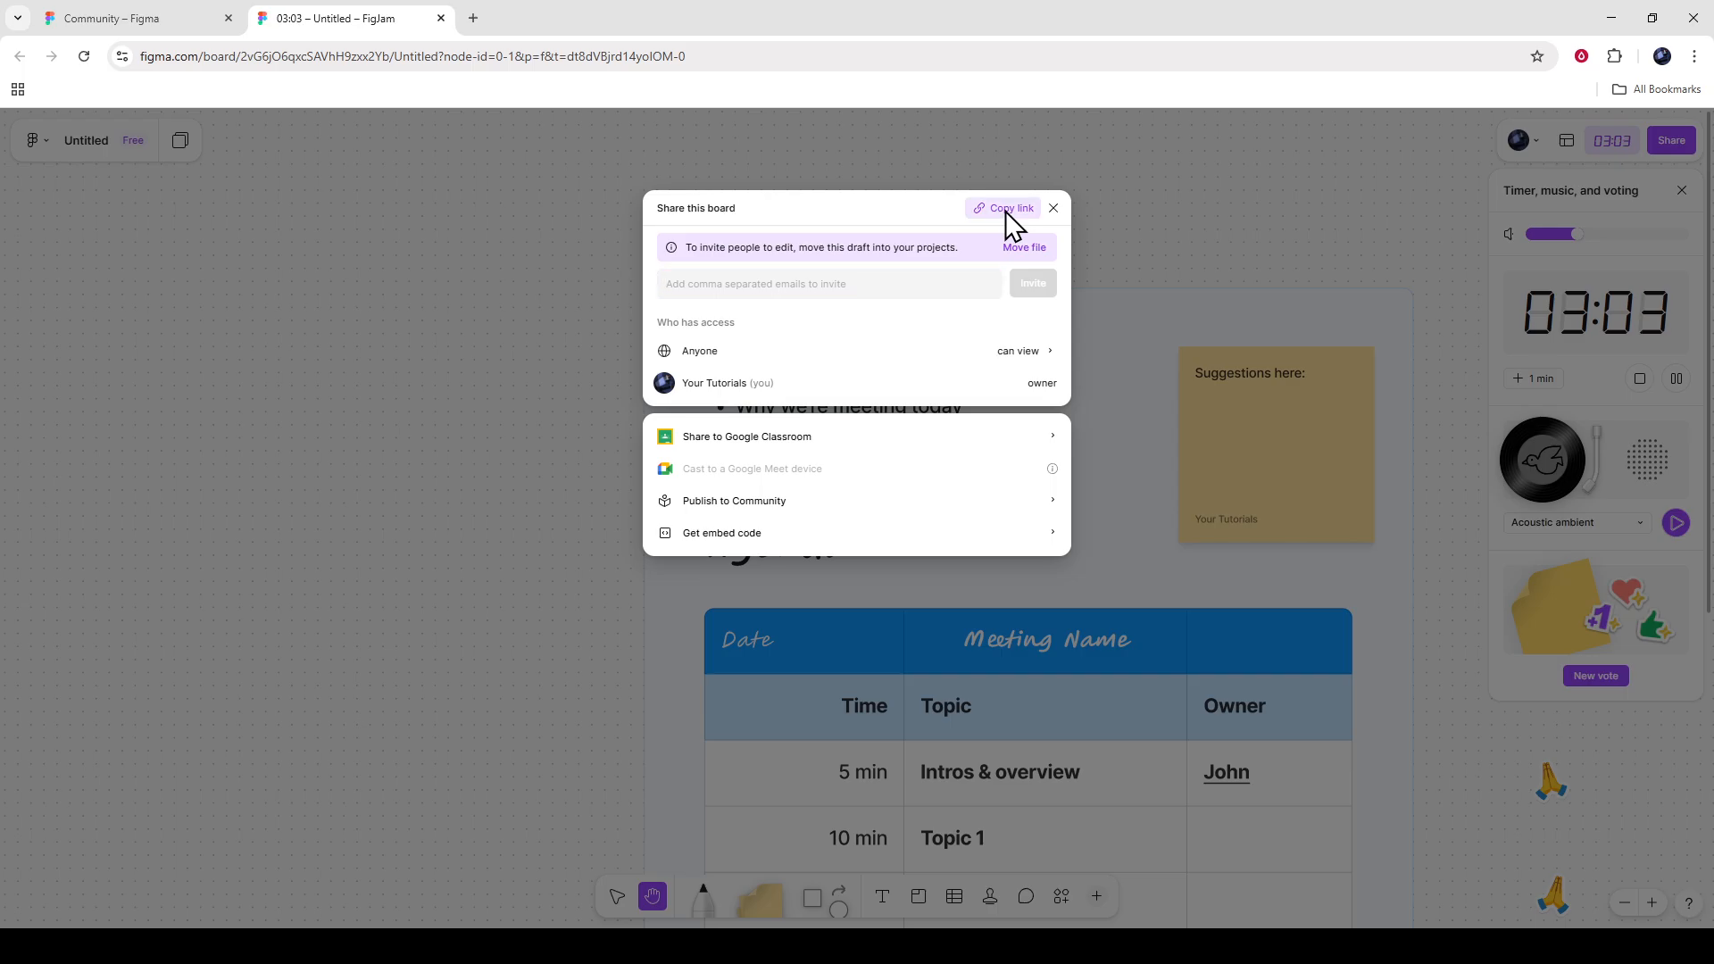
{"action": "left_click", "coordinate": [1055, 209]}
Stop the running meeting timer and close the timer, music and voting tools
{"action": "left_click_drag", "start_coordinate": [952, 467], "coordinate": [977, 476]}
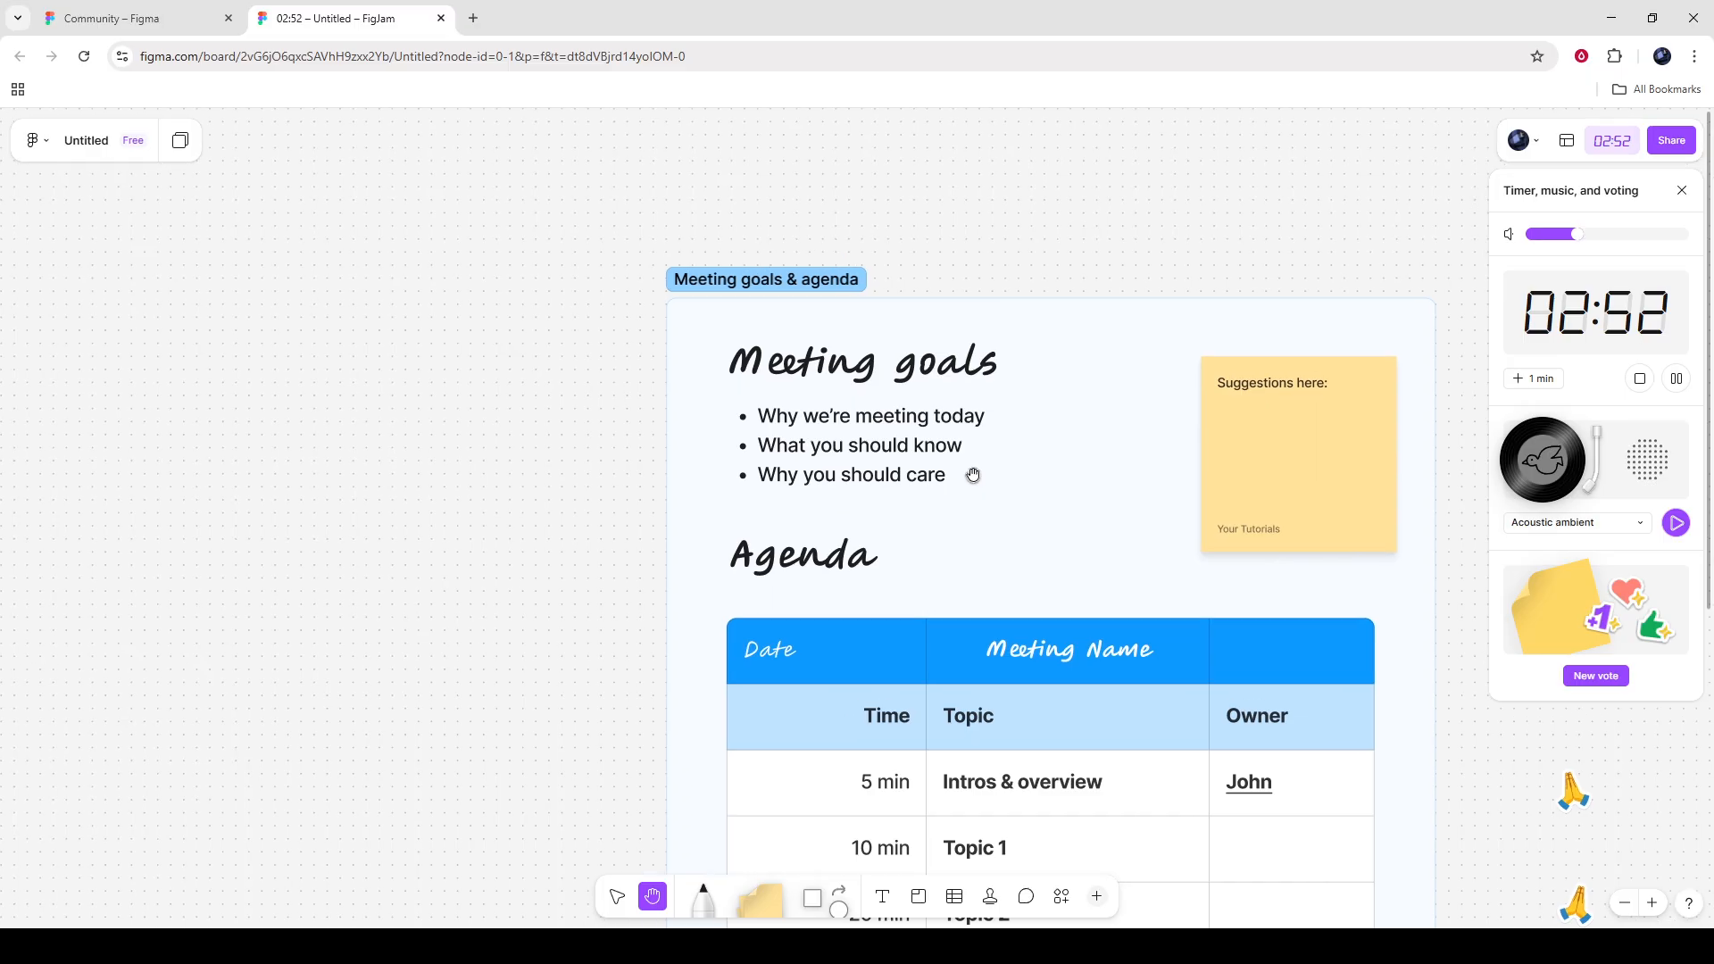
{"action": "left_click_drag", "start_coordinate": [1008, 533], "coordinate": [885, 449]}
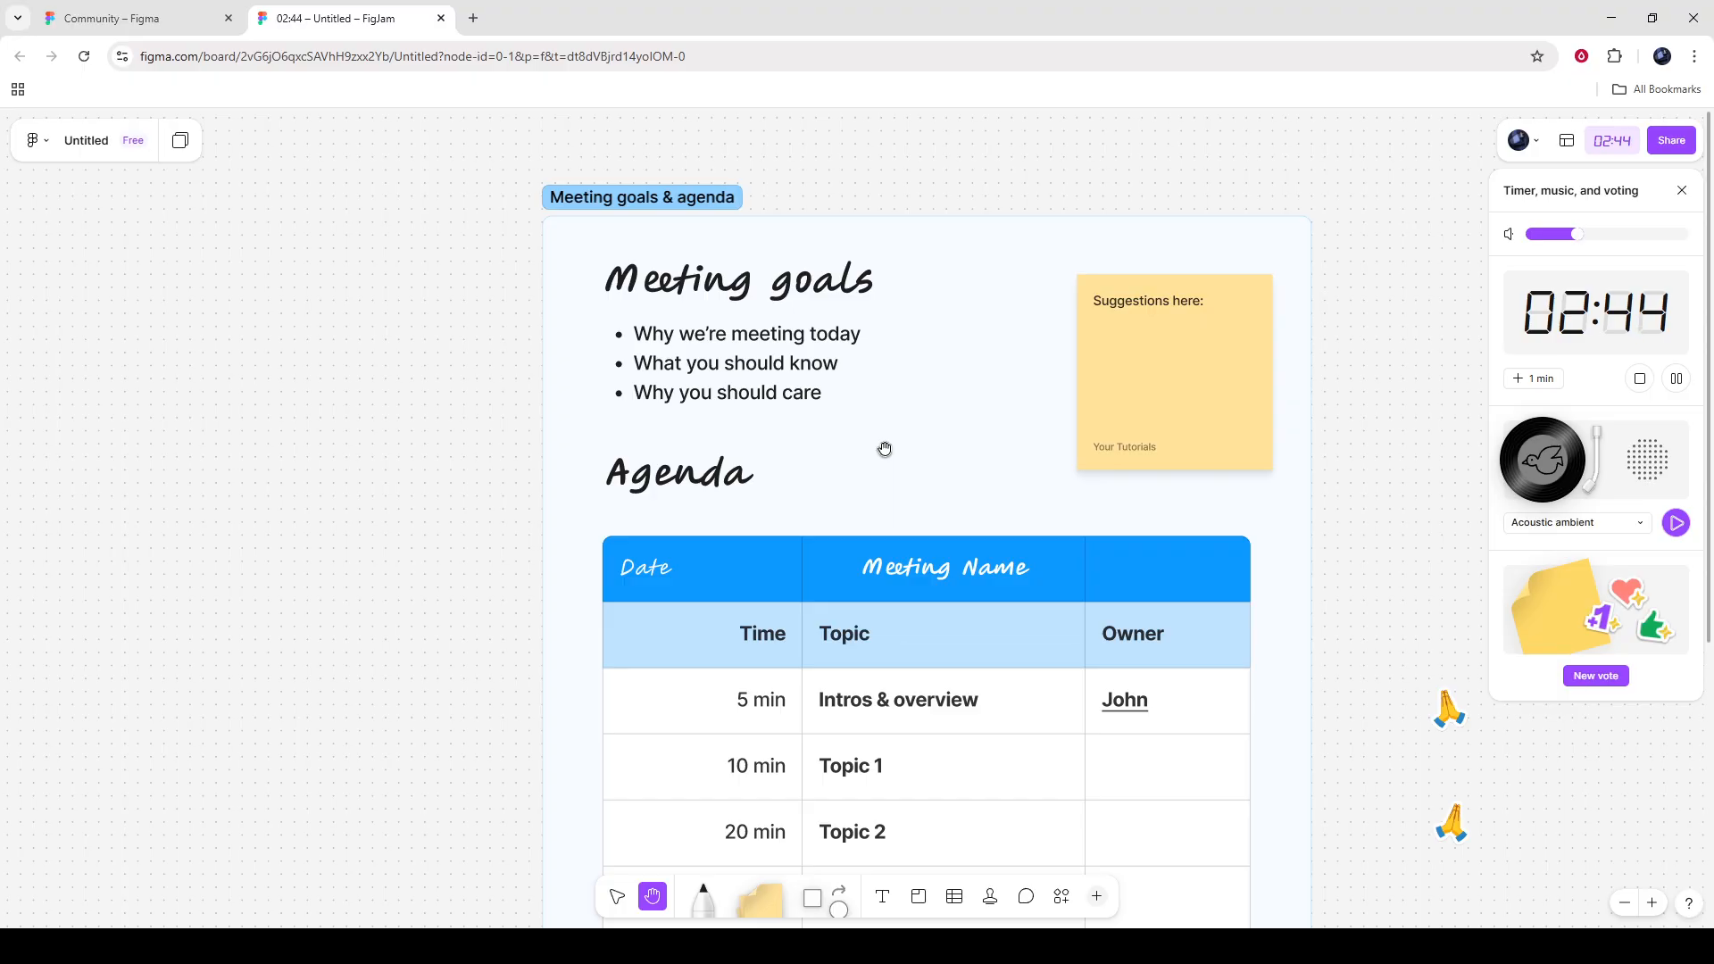
{"action": "left_click", "coordinate": [1682, 190]}
{"action": "left_click", "coordinate": [1621, 150]}
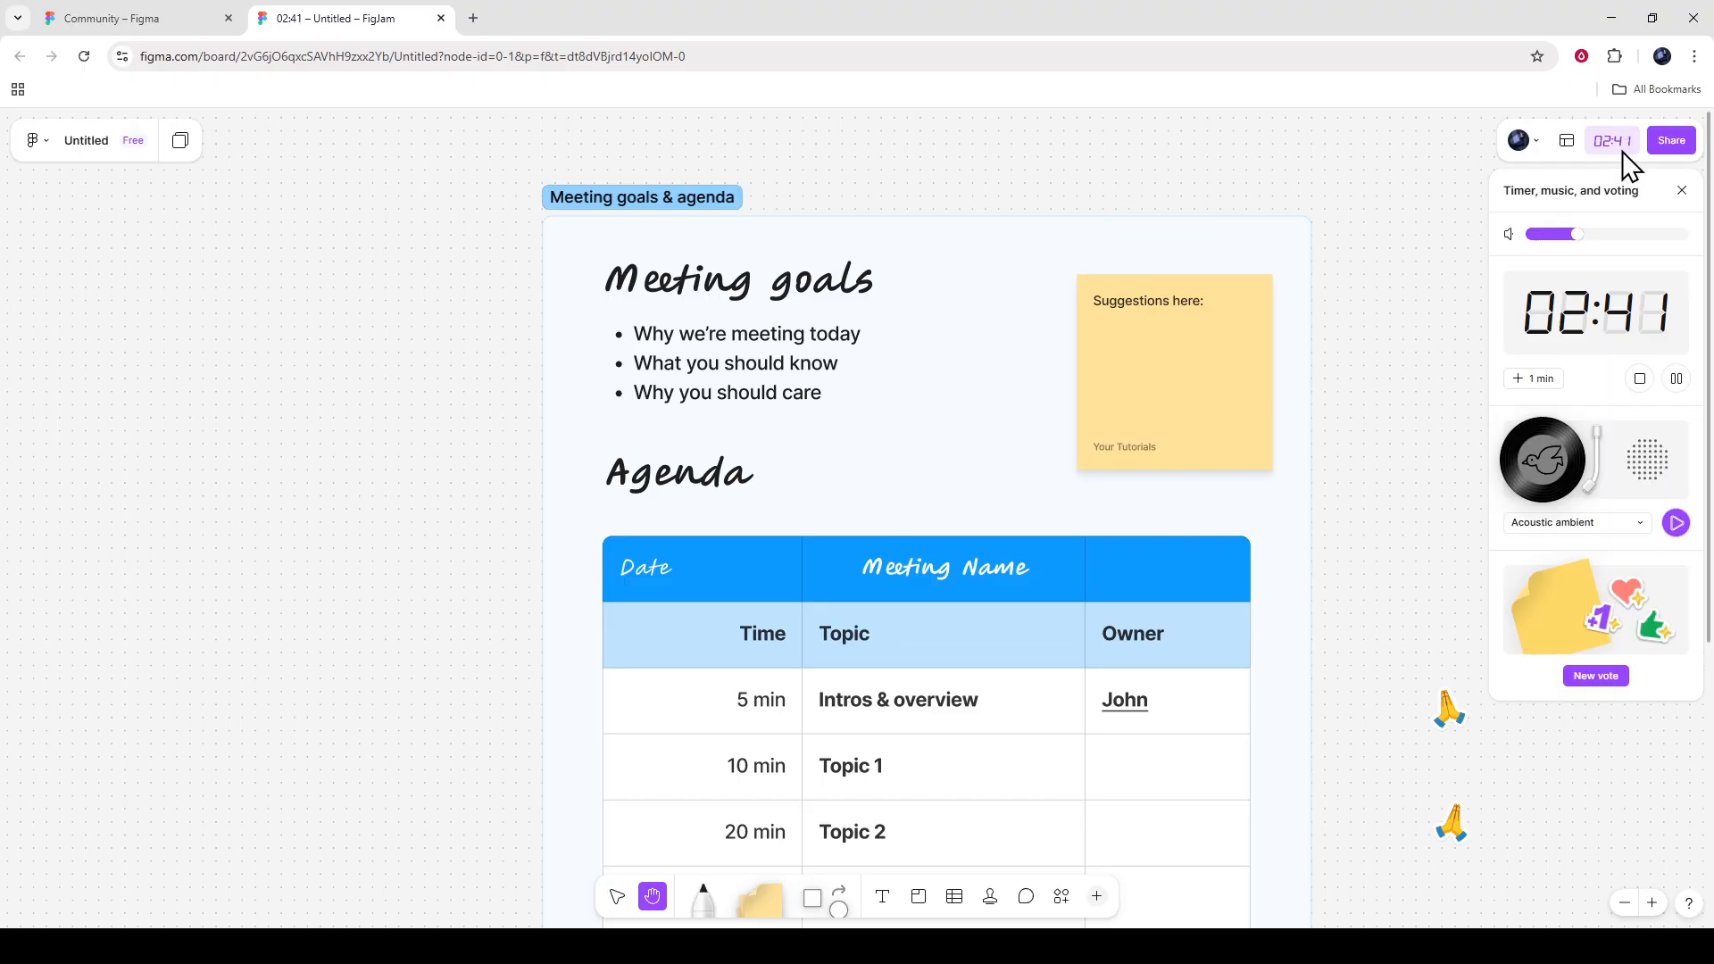
{"action": "left_click", "coordinate": [1640, 378]}
{"action": "left_click", "coordinate": [1682, 190]}
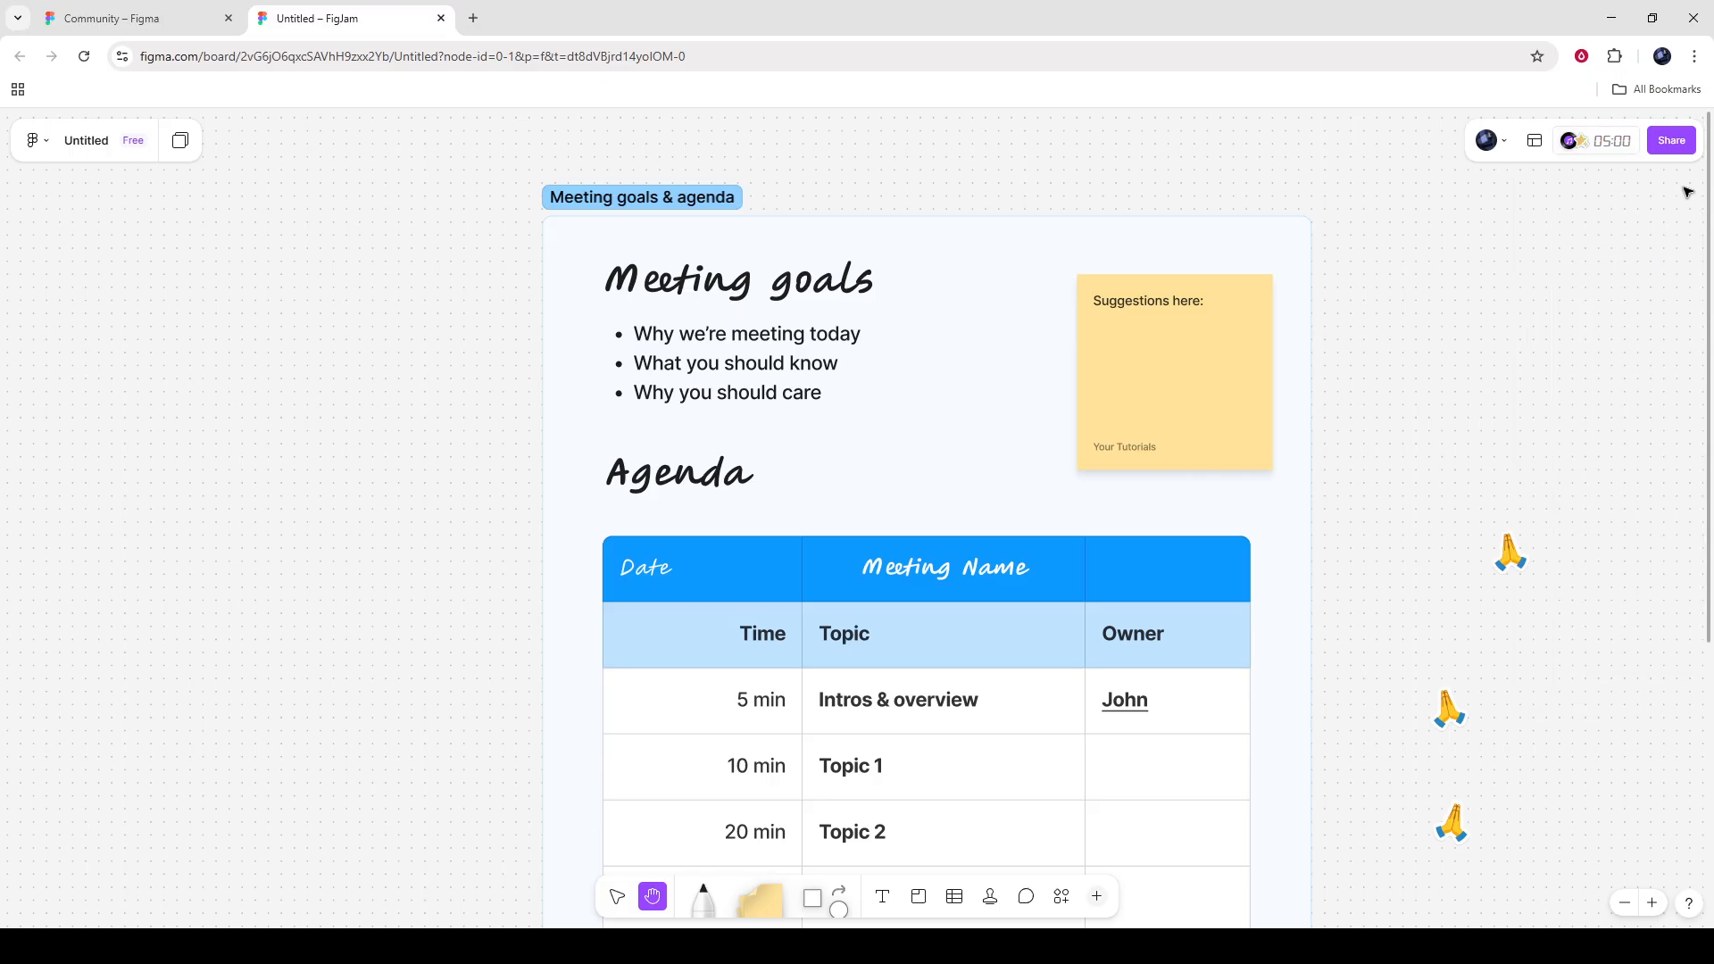